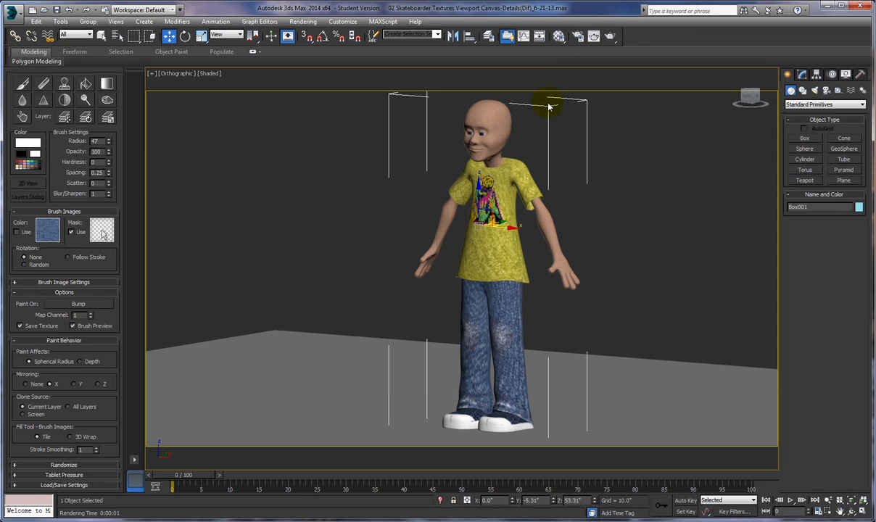
Step: Inspect the image of the character material's Diffuse Color map, Diffuse.psd, and return to the material's map list
click(559, 37)
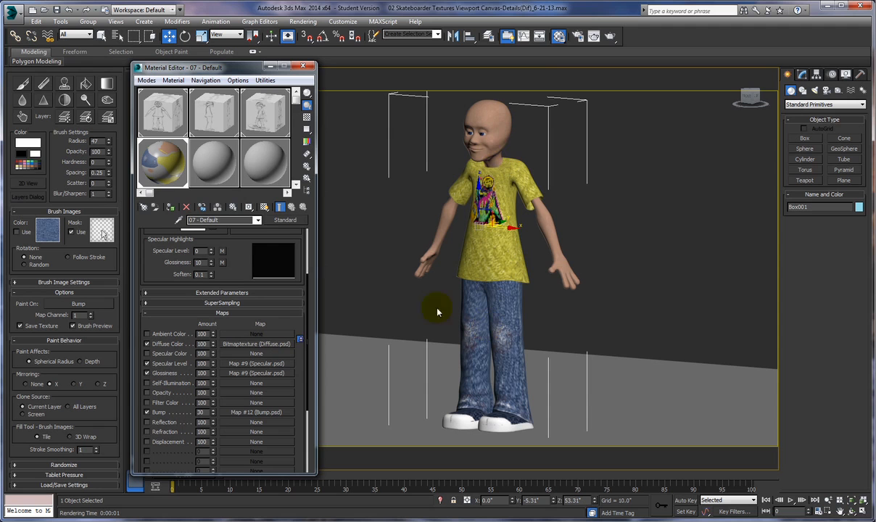
click(251, 347)
click(272, 382)
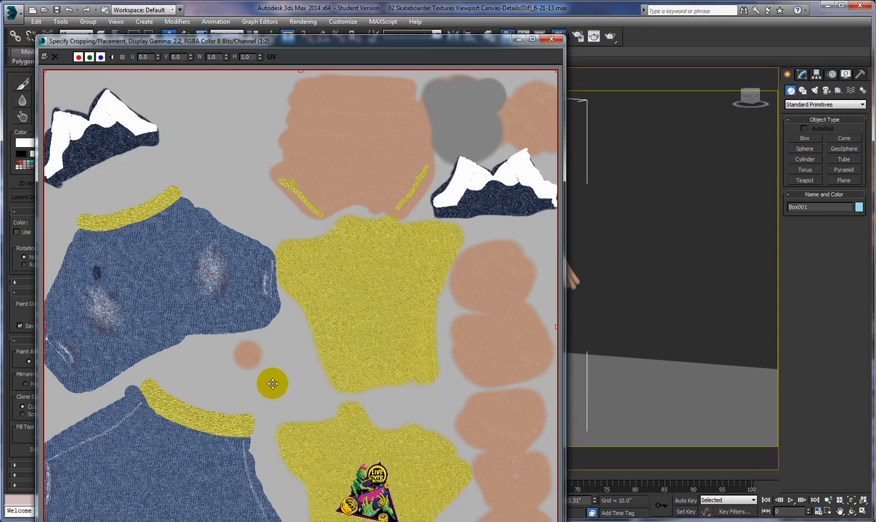
click(551, 39)
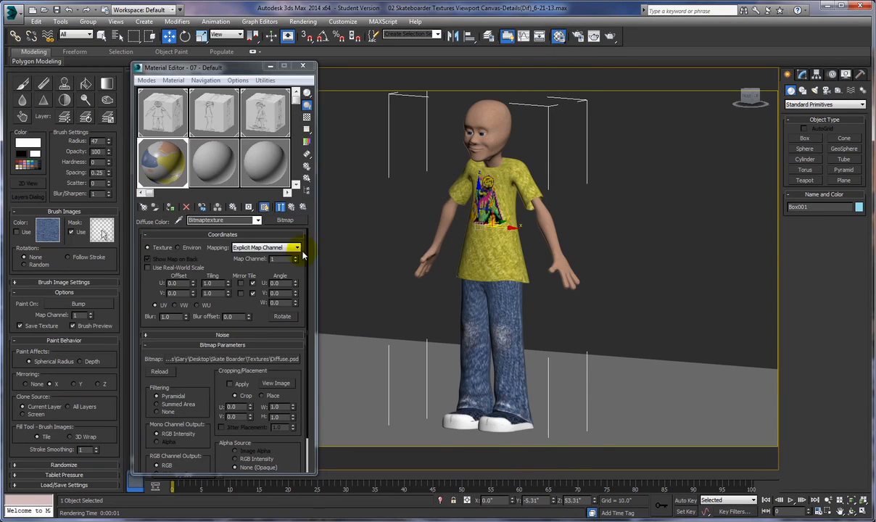
click(282, 206)
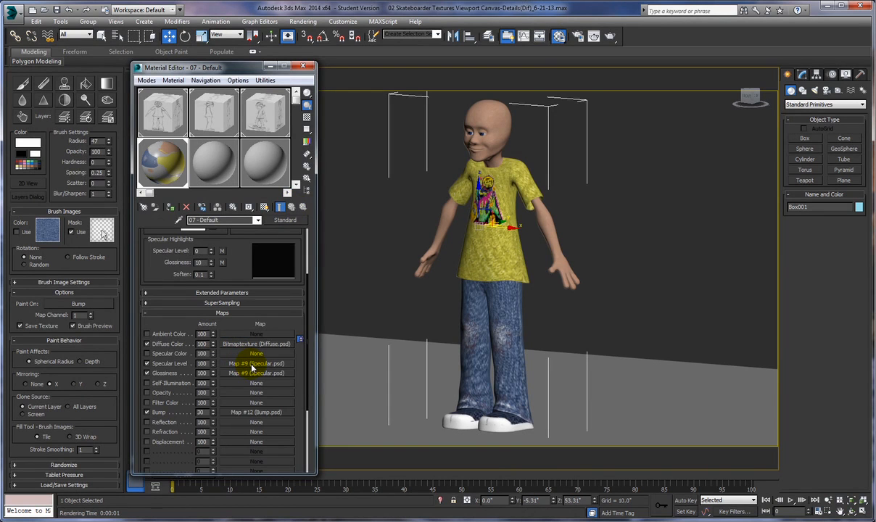
Step: Inspect the image of the Specular.psd map used for Specular Level and Glossiness, and return to the map list
click(252, 370)
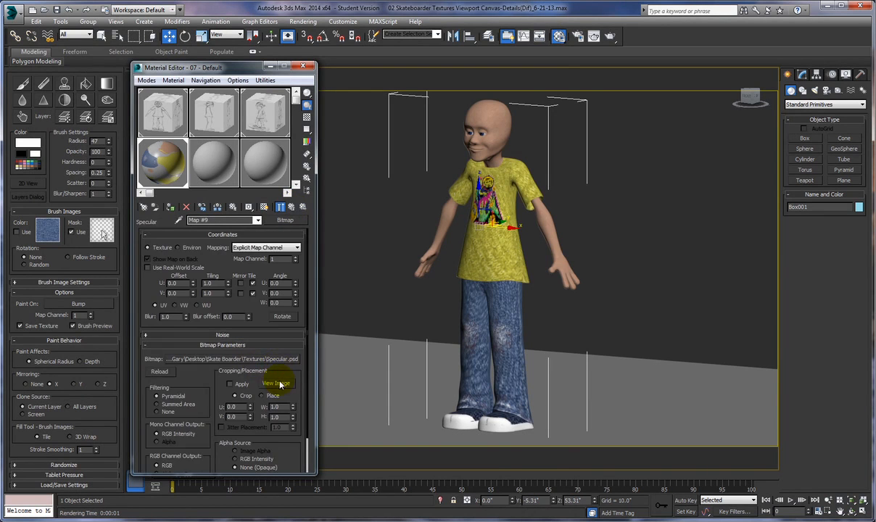
click(280, 380)
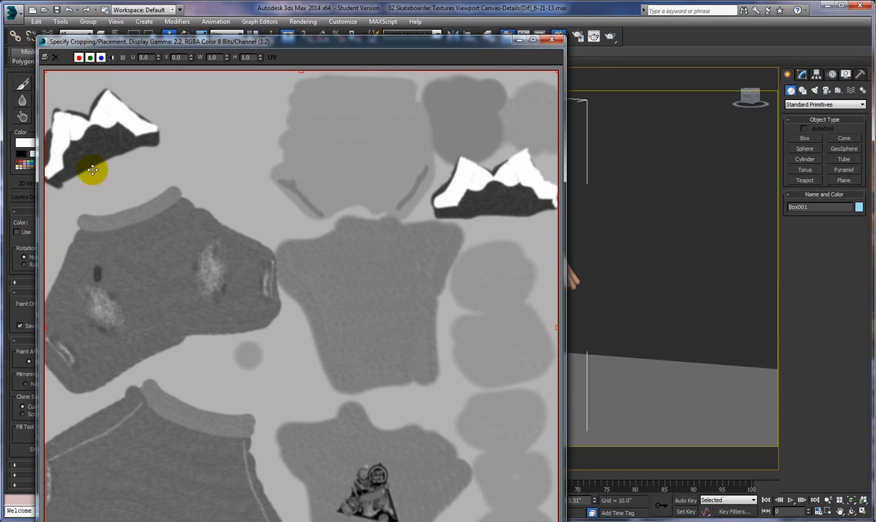
click(554, 41)
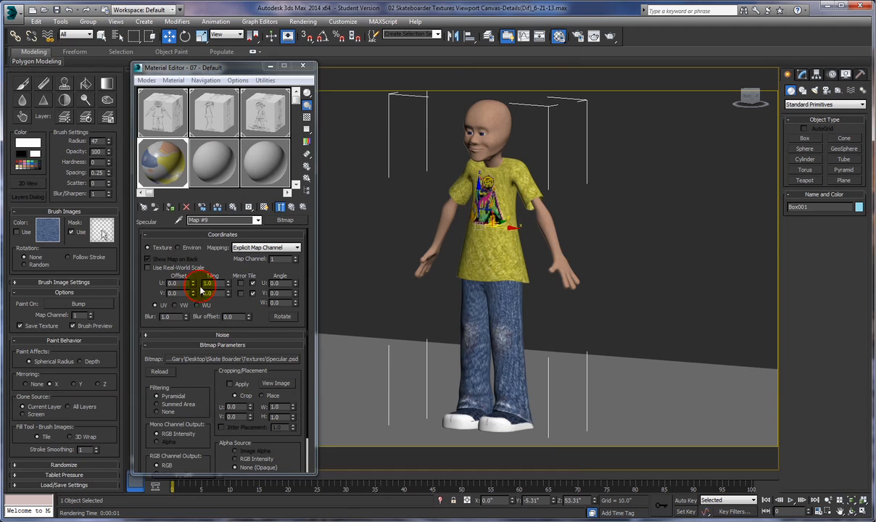
click(280, 207)
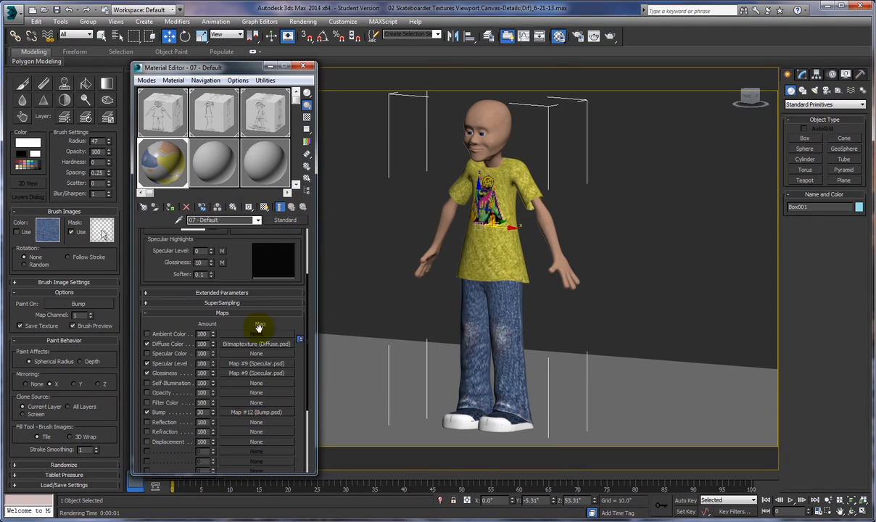
Step: Inspect the image of the material's Bump map, Bump.psd, comparing it with the model in the viewport
click(256, 411)
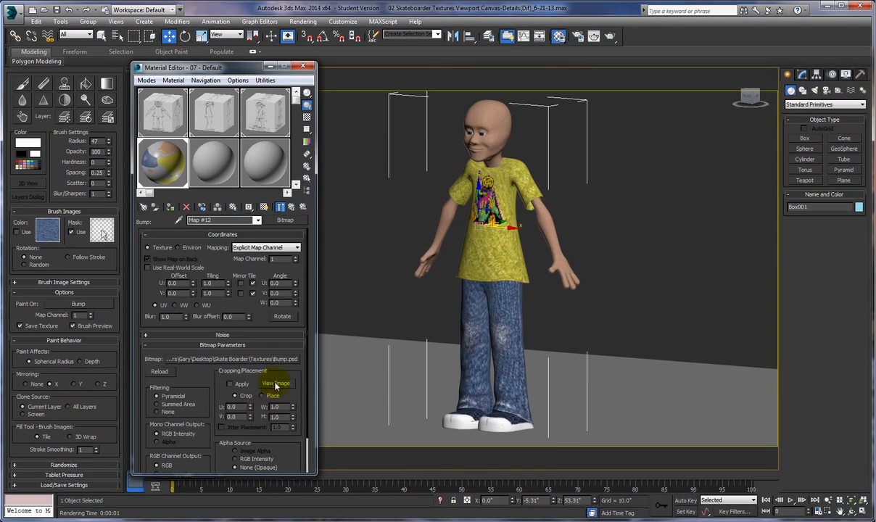
click(276, 383)
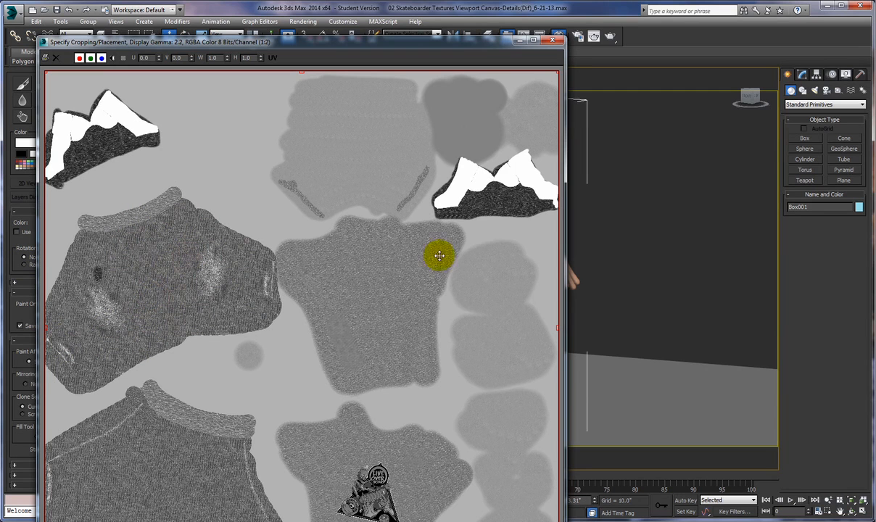
drag(324, 43, 163, 38)
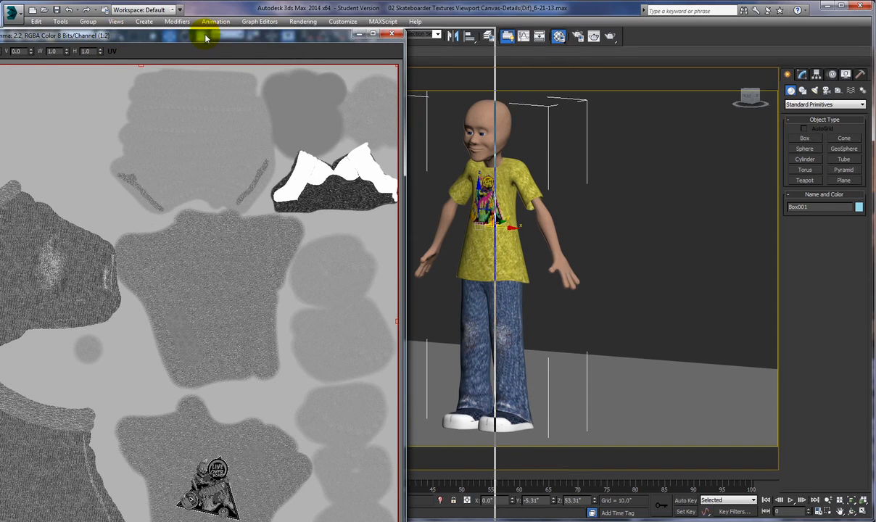
drag(206, 32, 295, 33)
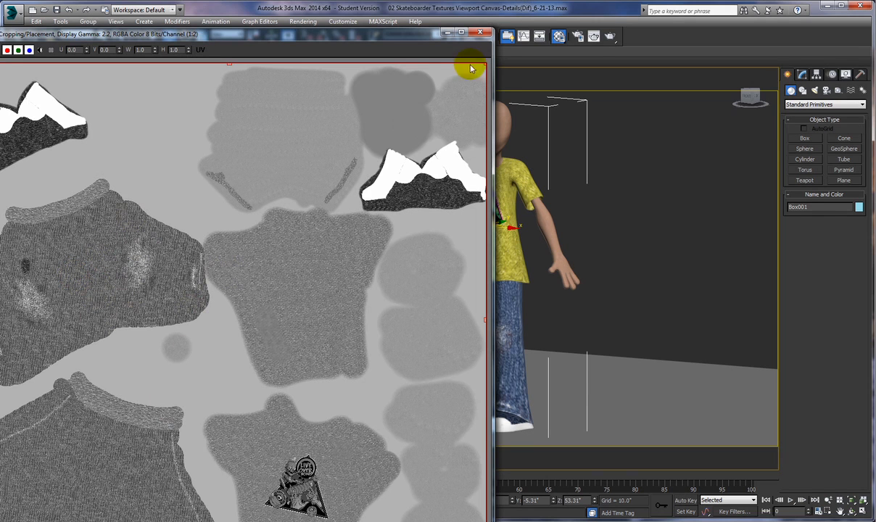
click(481, 35)
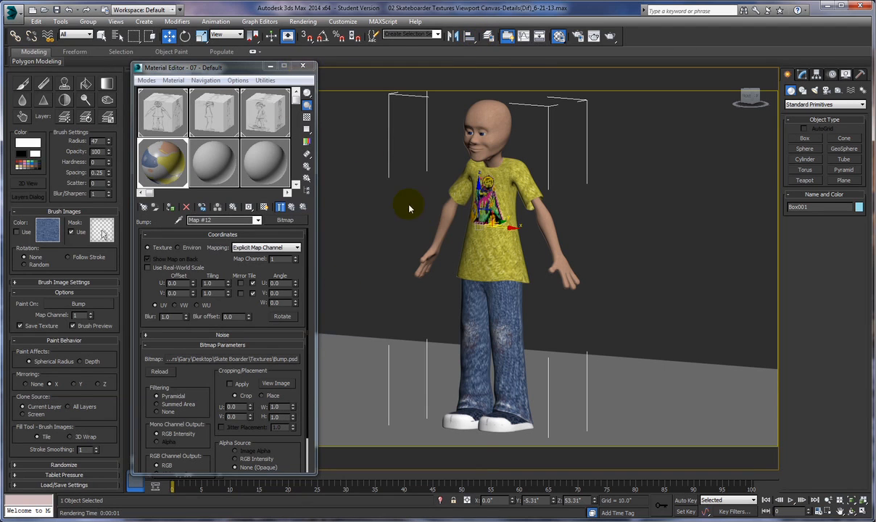
Step: Deselect the character and render the full figure with the current material maps
click(366, 180)
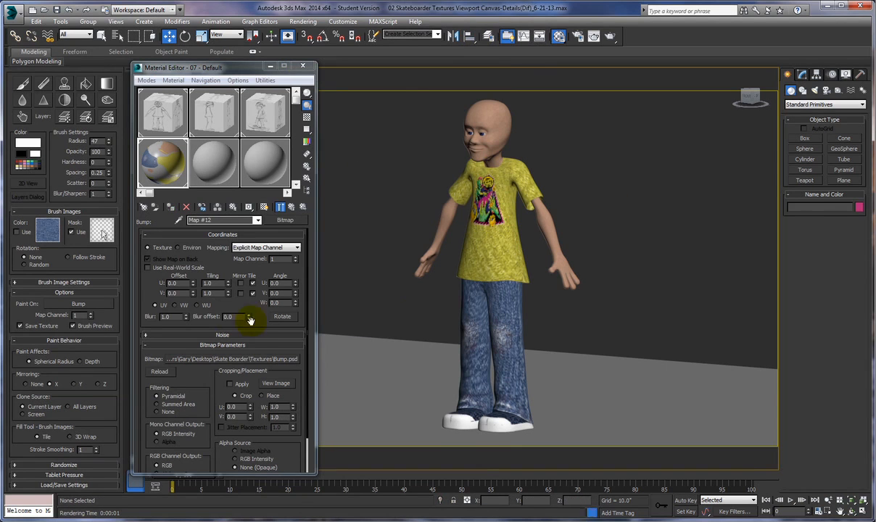
click(291, 207)
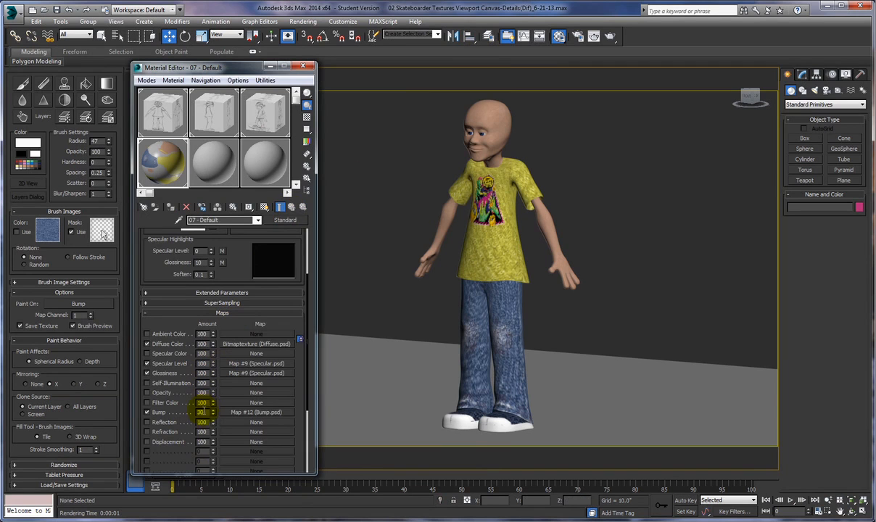
click(201, 411)
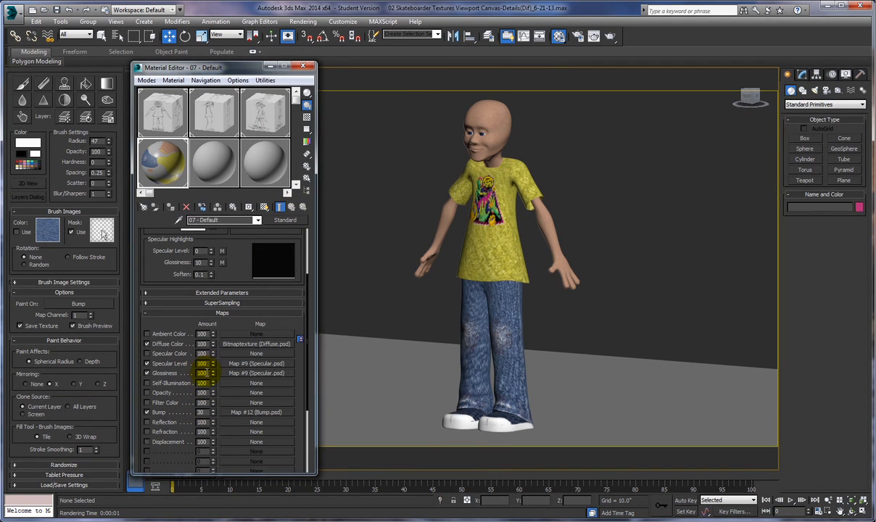
click(625, 191)
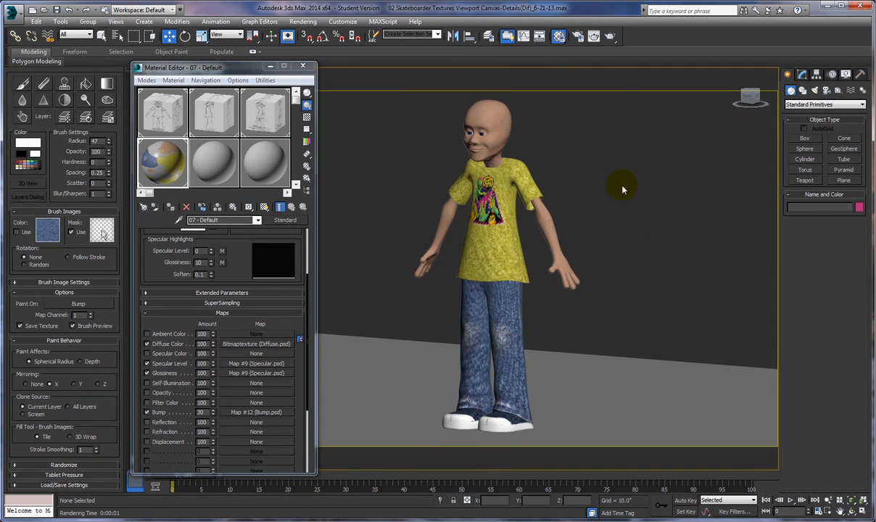
click(611, 38)
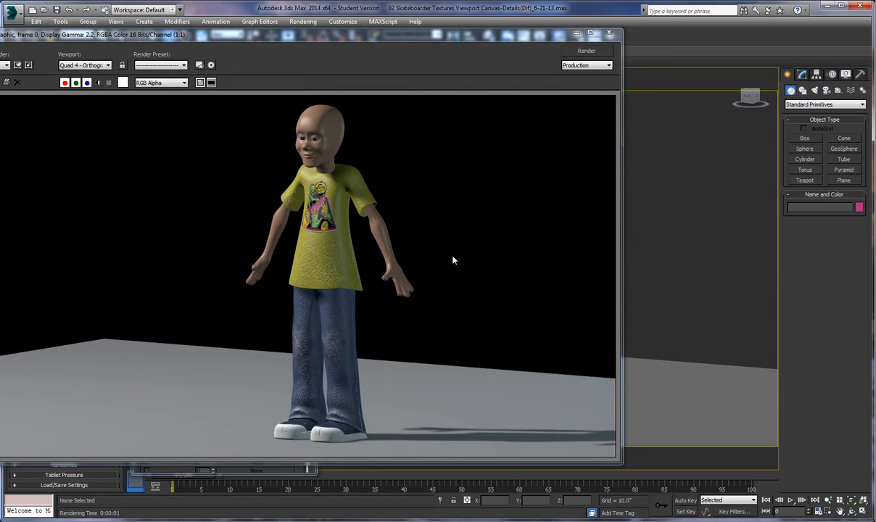
click(609, 33)
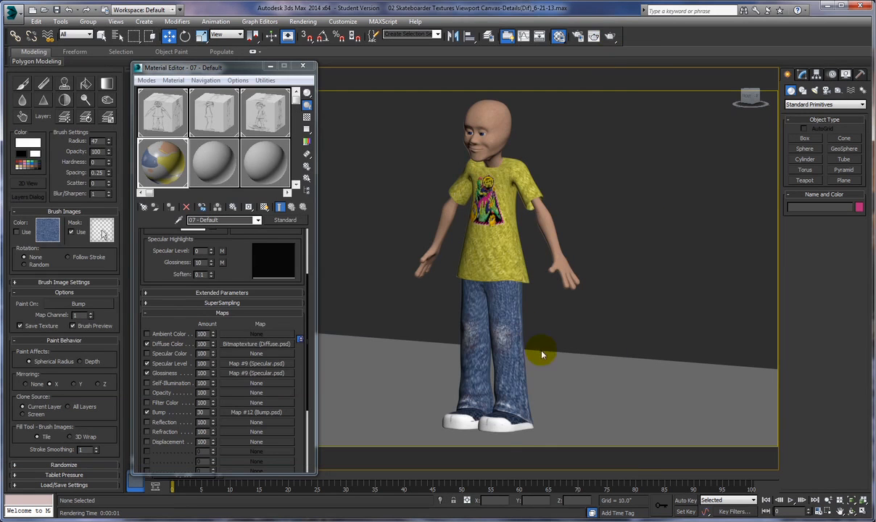
Step: Render a close-up of the character's head and upper shirt to examine the specular and bump effects
scroll(569, 337, up, 5)
middle_drag(540, 291, 630, 428)
middle_drag(578, 301, 616, 392)
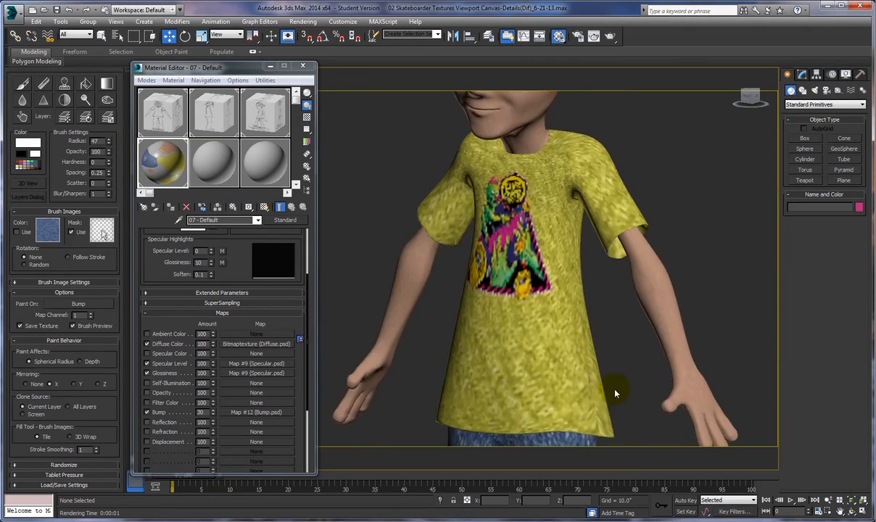
middle_drag(608, 313, 596, 409)
mouse_move(688, 286)
middle_down()
mouse_move(645, 347)
mouse_move(704, 354)
middle_up()
scroll(645, 348, up, 3)
middle_drag(643, 319, 674, 336)
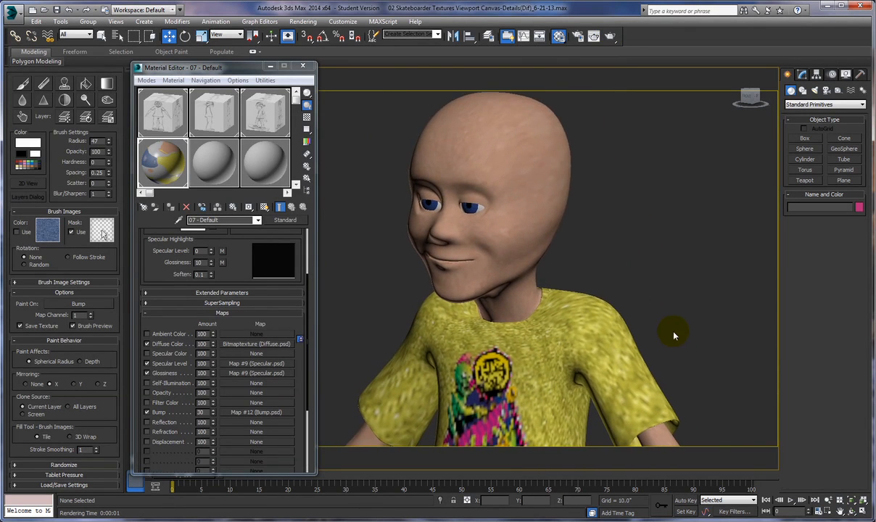
click(609, 35)
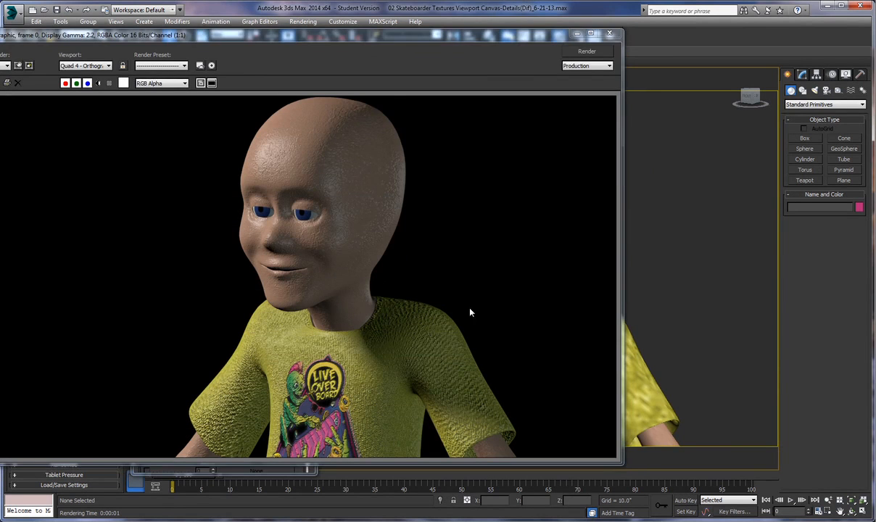
click(312, 237)
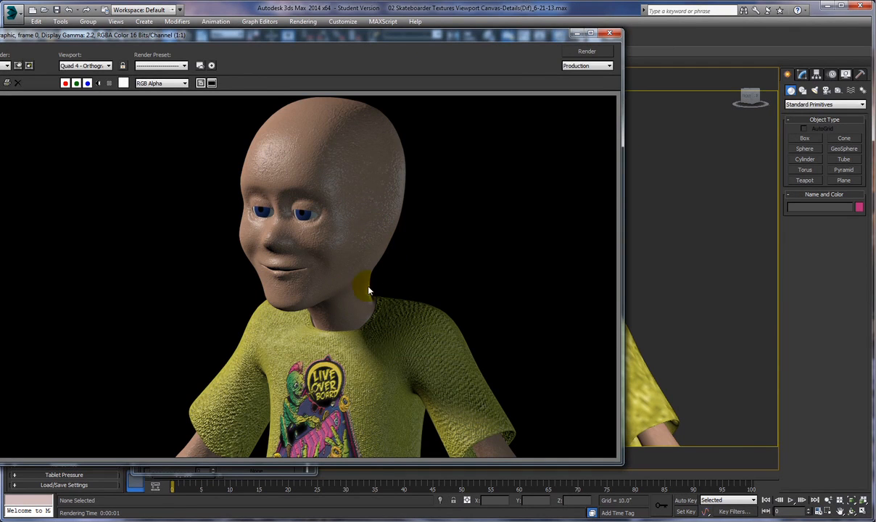
click(611, 34)
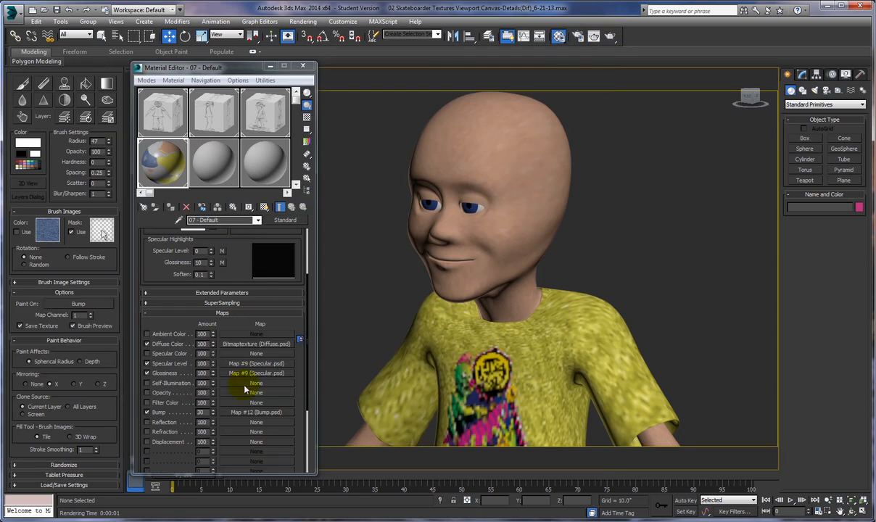
Step: Set the material's map amounts to 50 for Specular Level, 25 for Glossiness and 10 for Bump
double_click(206, 363)
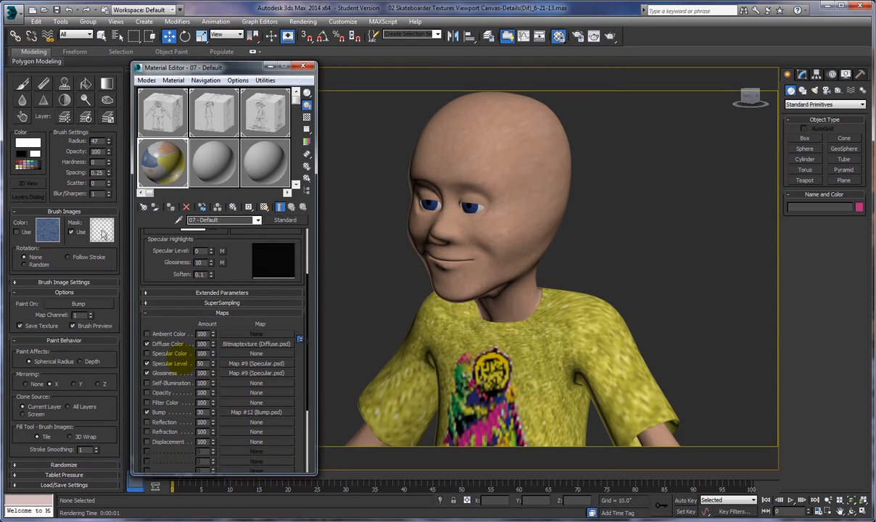
double_click(205, 373)
text(25)
double_click(201, 412)
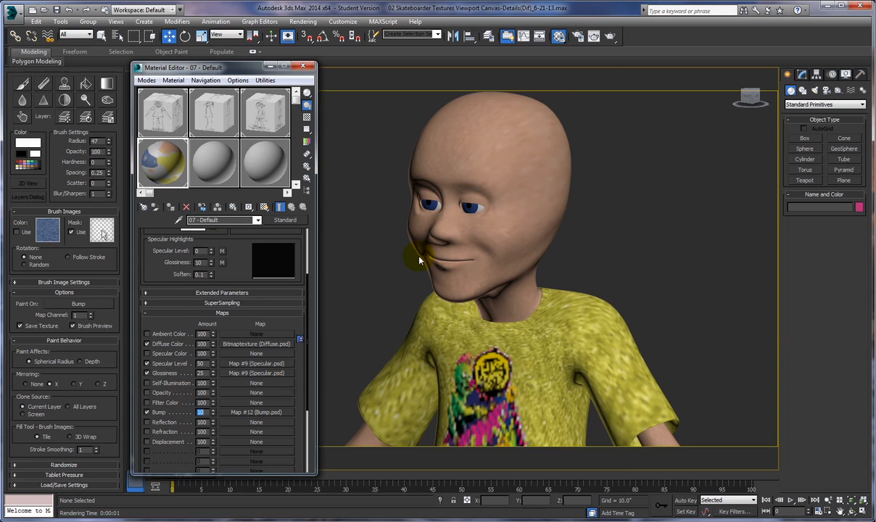
Step: Render the head close-up again, followed by a close-up of the lower shirt and hands, to check the new map amounts
click(610, 38)
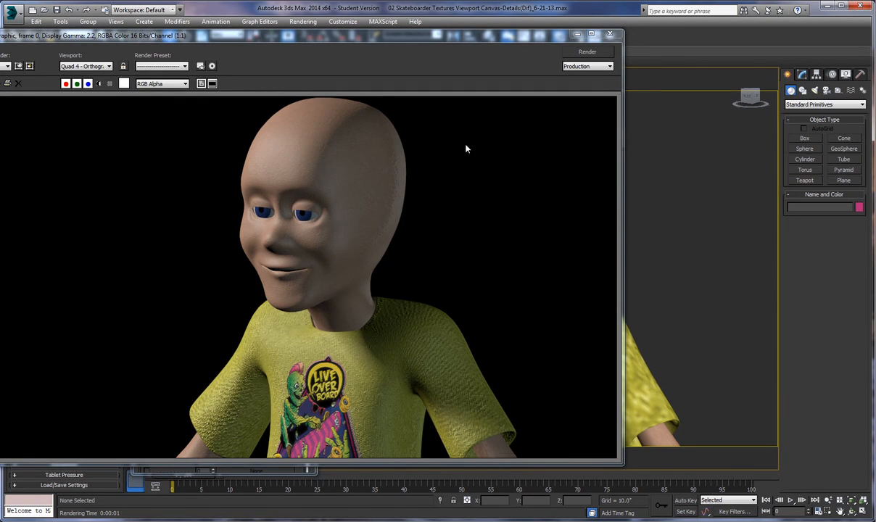
click(610, 35)
middle_drag(584, 250, 598, 166)
middle_drag(601, 348, 602, 253)
scroll(601, 252, up, 1)
click(609, 36)
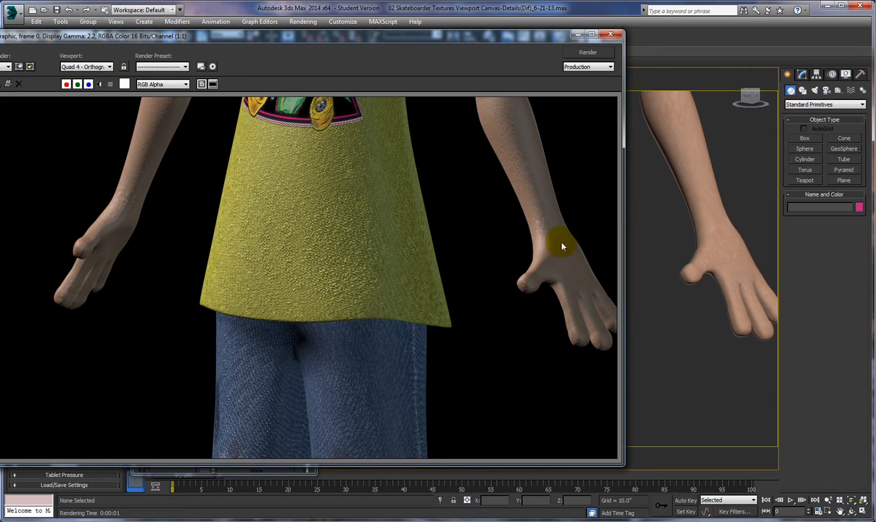
click(613, 35)
Step: Render a close-up of the character's trouser legs and shoes
middle_drag(598, 216, 662, 202)
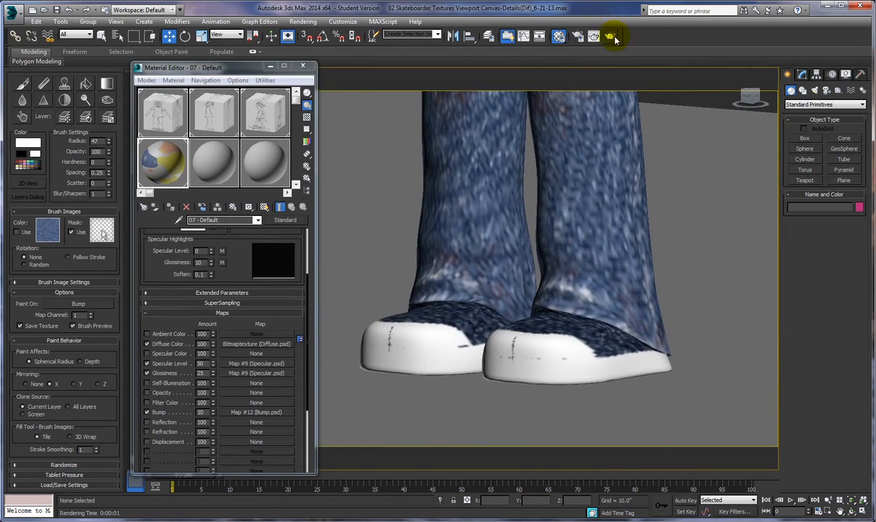
click(576, 36)
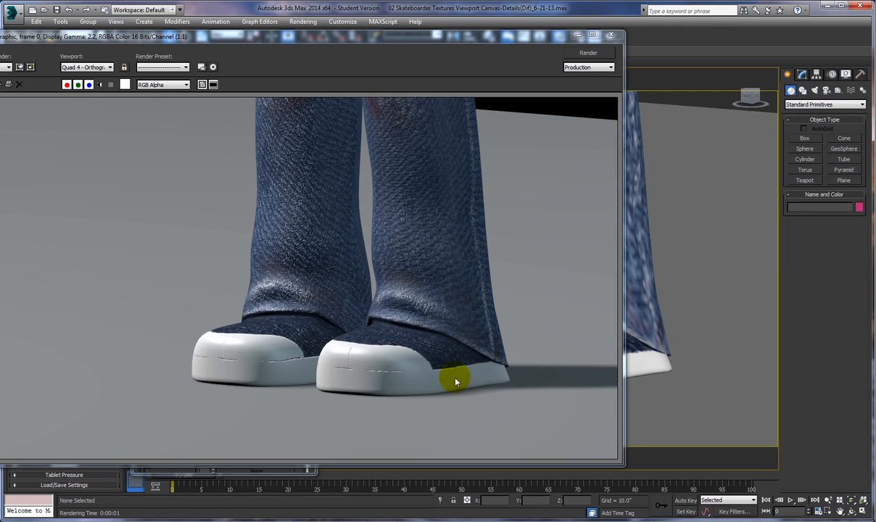
click(610, 34)
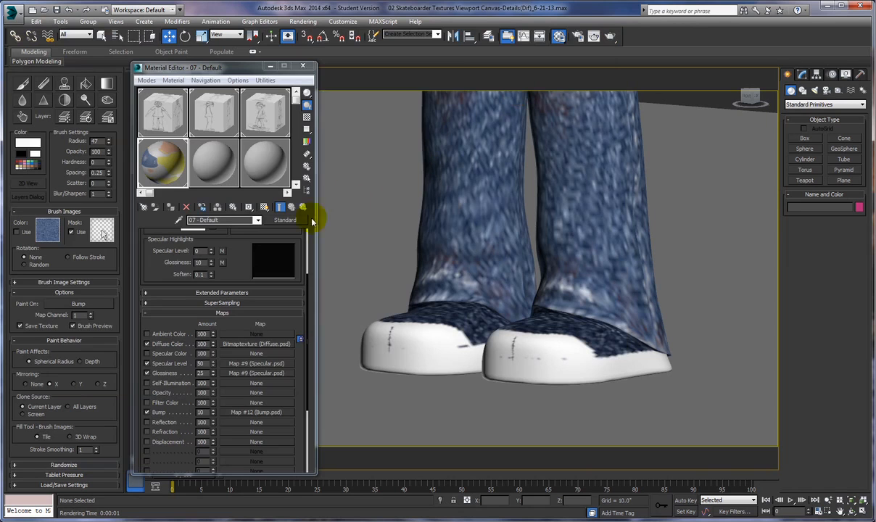
Step: Close the Material Editor, select the character and choose the Bump map, Bump.psd, as the map to paint on
click(304, 67)
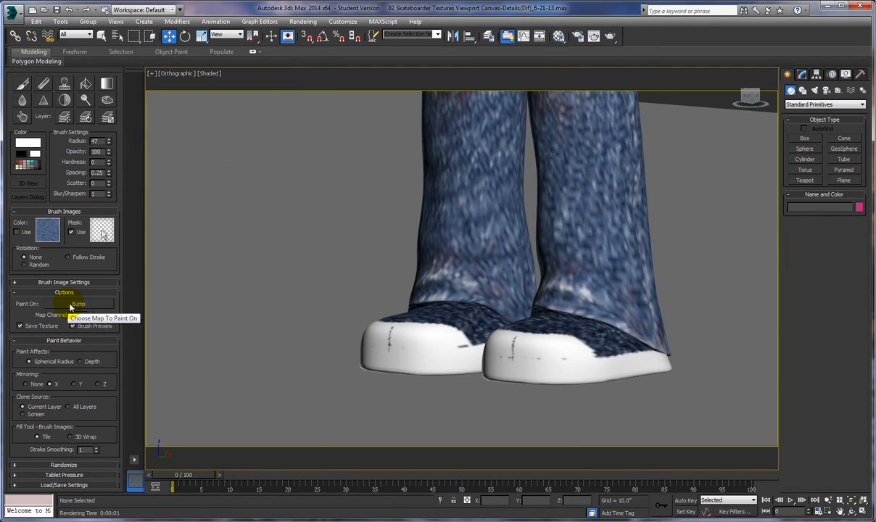
click(498, 260)
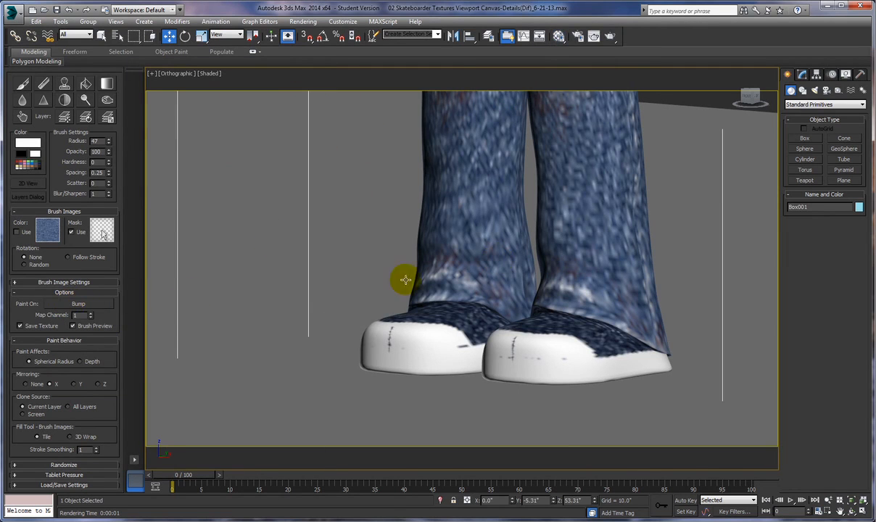
click(76, 304)
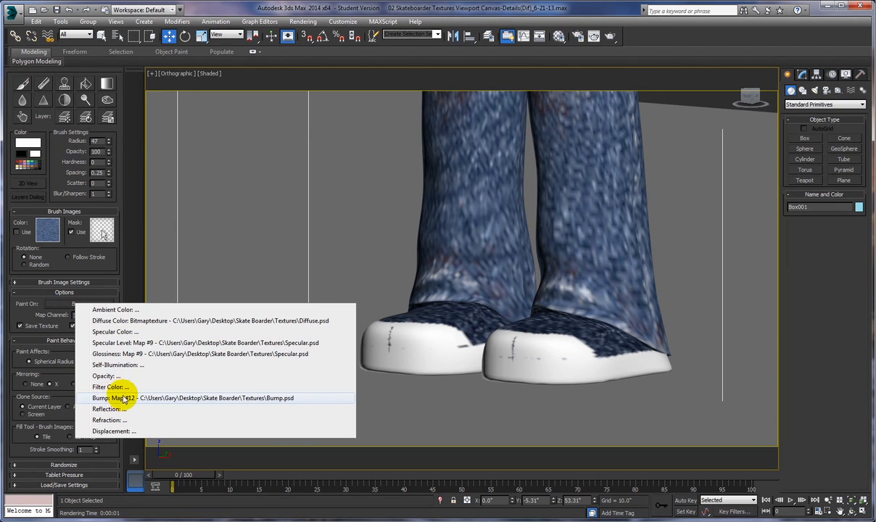
click(123, 399)
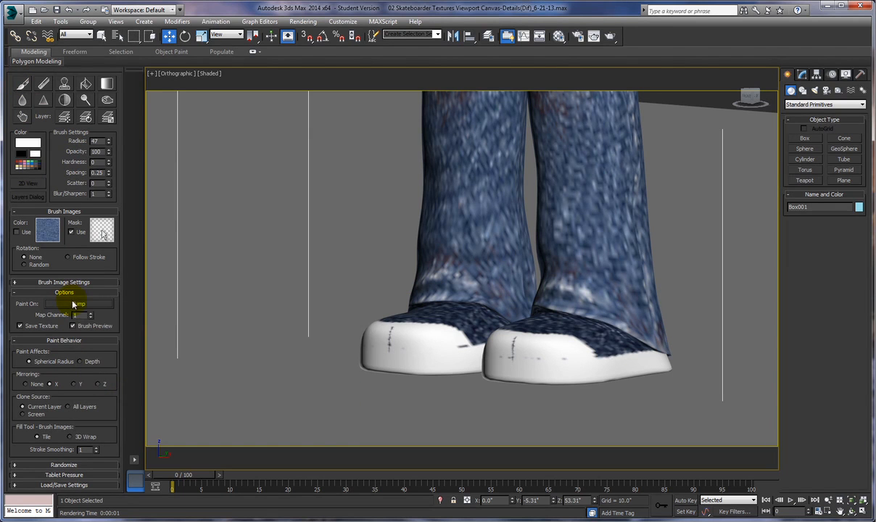
Step: Start the Paint brush on the bump map, dismiss the 2D texture view and set the brush hardness to 75
click(23, 84)
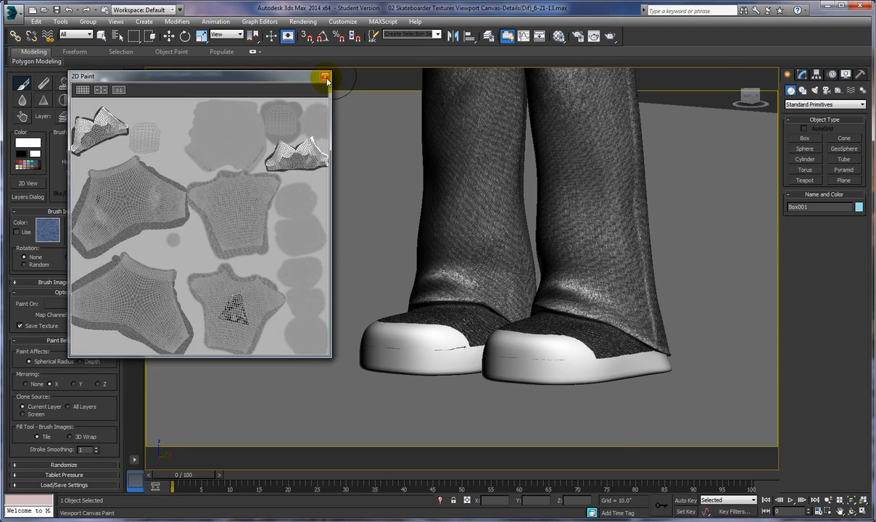
click(326, 77)
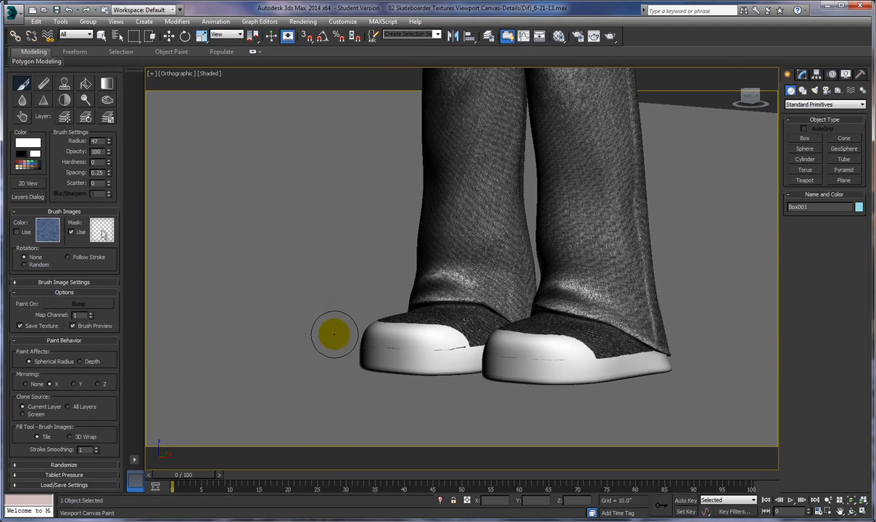
scroll(344, 337, up, 4)
middle_drag(395, 332, 244, 308)
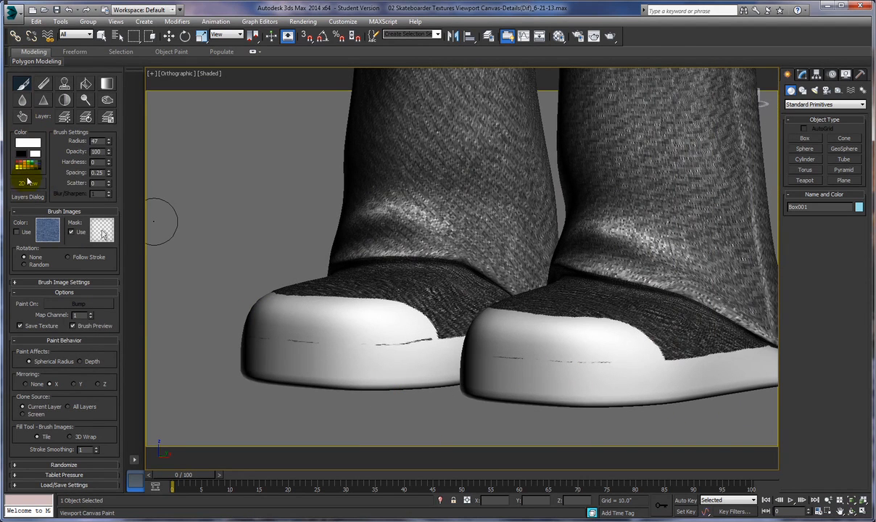
click(101, 150)
drag(97, 163, 72, 160)
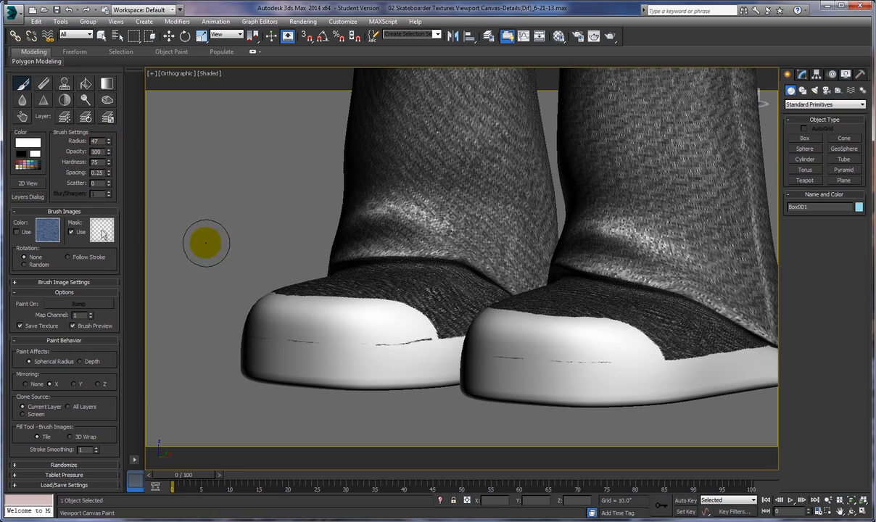
Step: Set the brush radius to 21 for the shoes and toggle the brush preview off and on again
scroll(425, 326, up, 2)
middle_drag(422, 317, 284, 273)
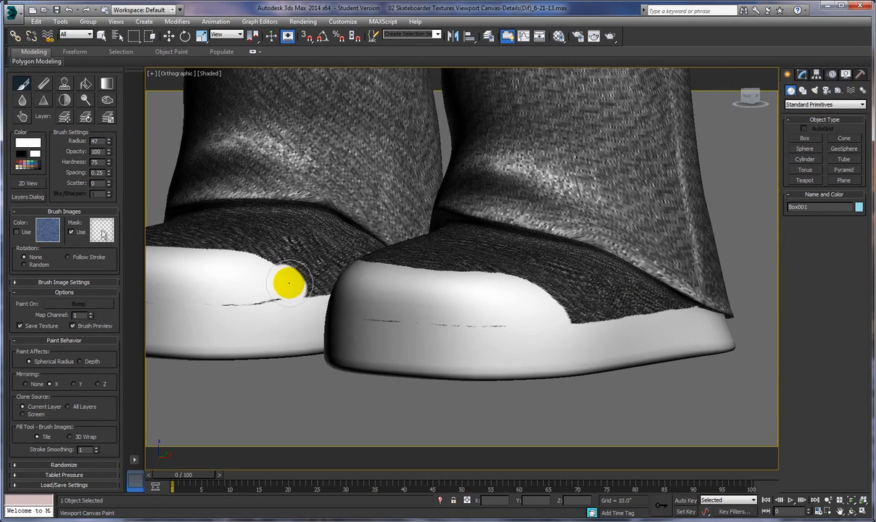
scroll(290, 282, up, 3)
scroll(293, 279, up, 1)
middle_drag(293, 278, 355, 286)
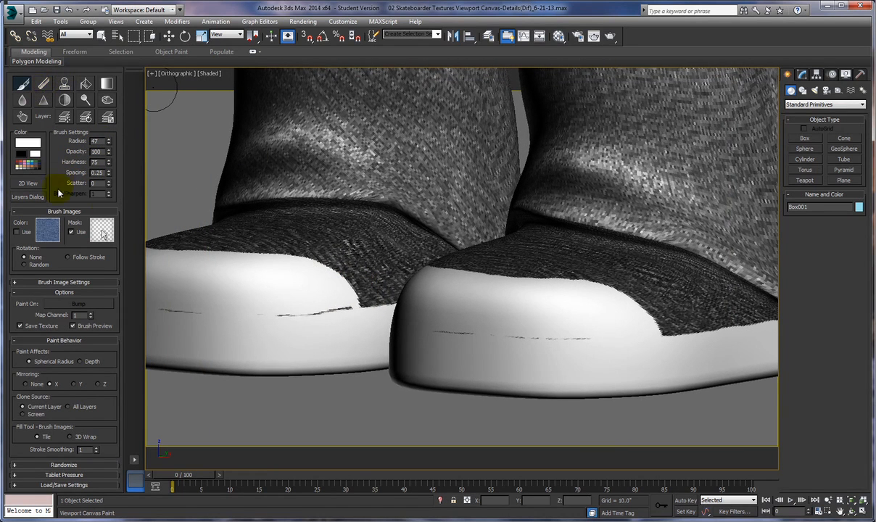
drag(108, 144, 111, 182)
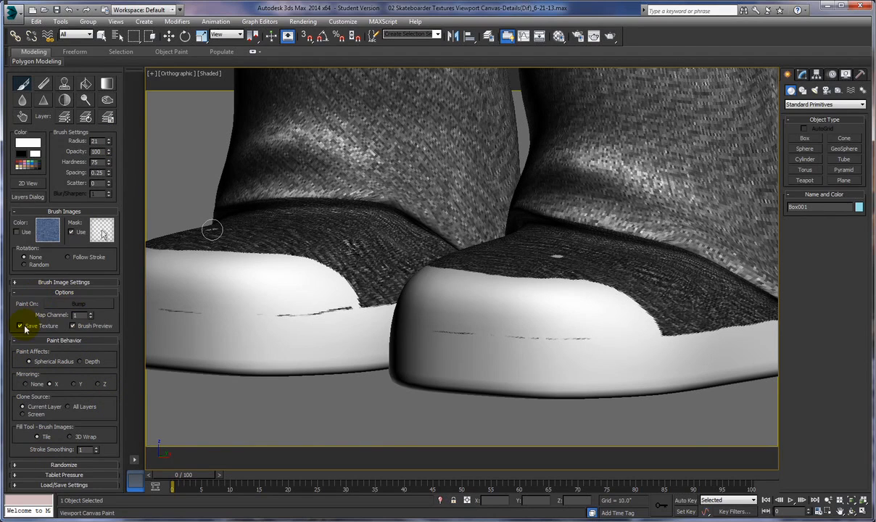
click(72, 325)
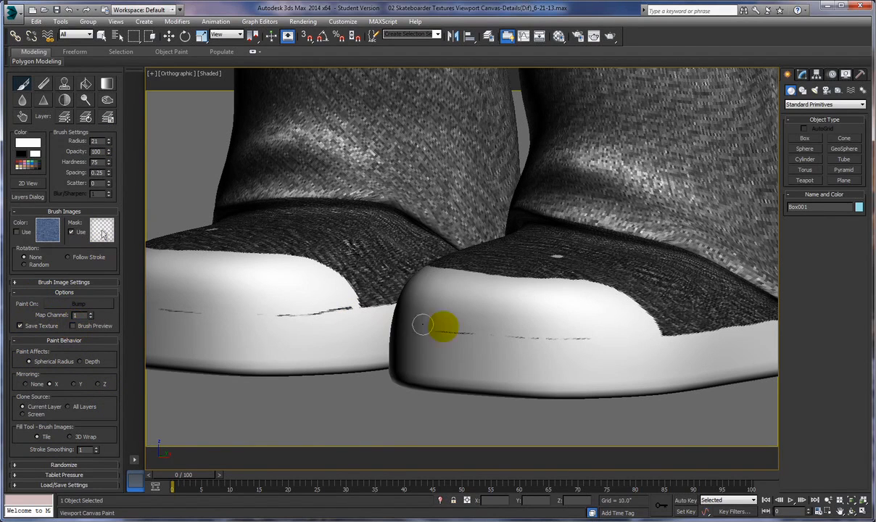
click(73, 325)
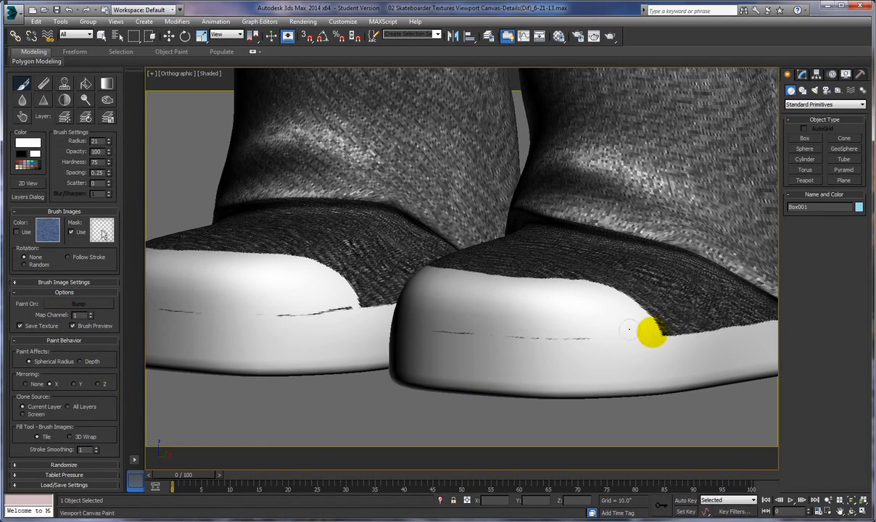
Step: Try a dark grey stroke at the toe cap's lower edge with radius 11, opacity 80 and hardness 41, and undo it
click(32, 172)
drag(169, 215, 164, 105)
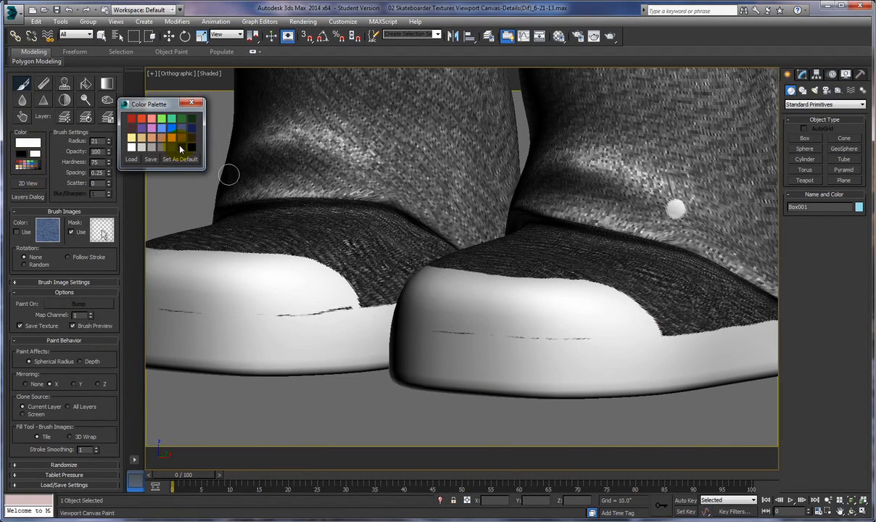
click(181, 147)
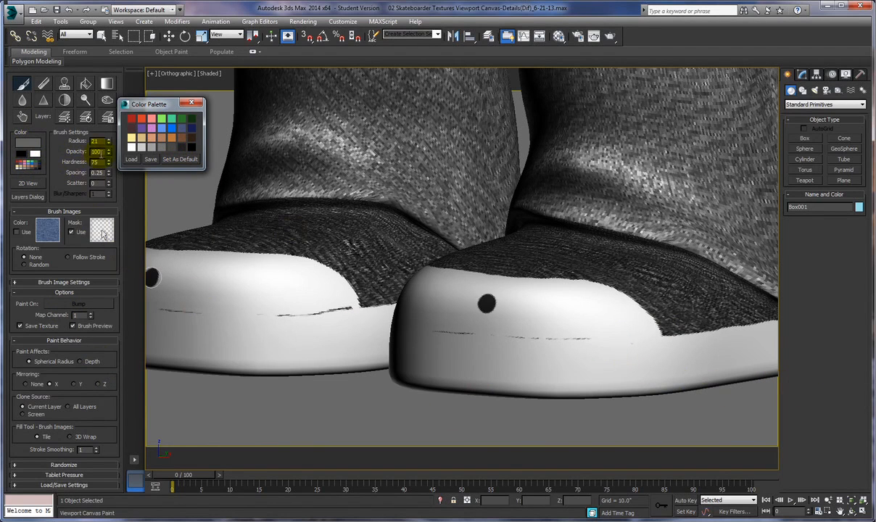
drag(110, 142, 124, 154)
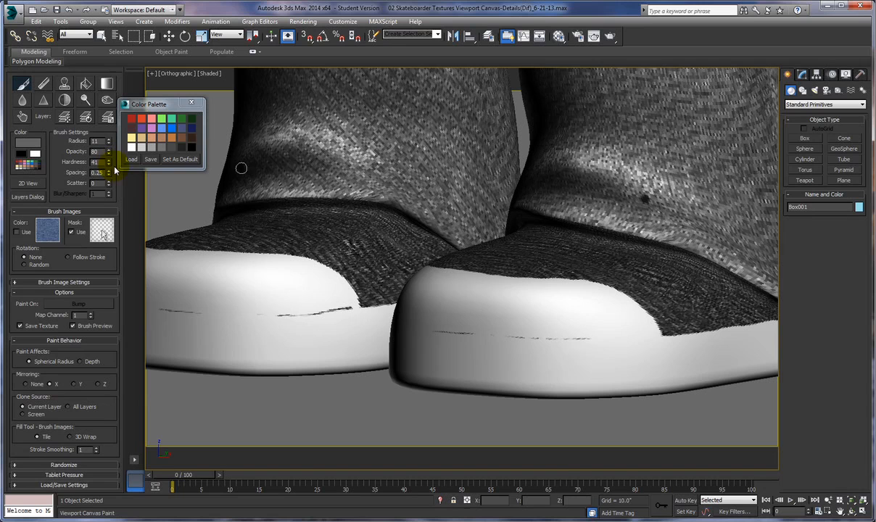
drag(660, 335, 609, 336)
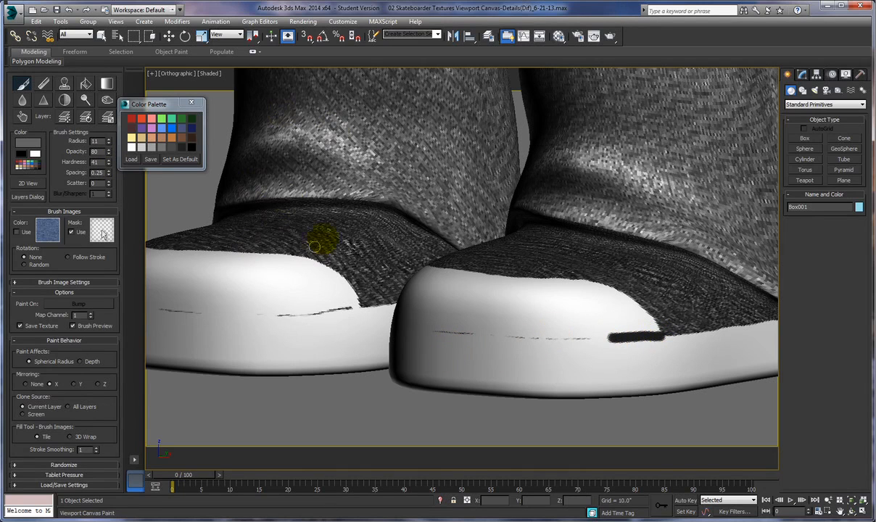
click(69, 9)
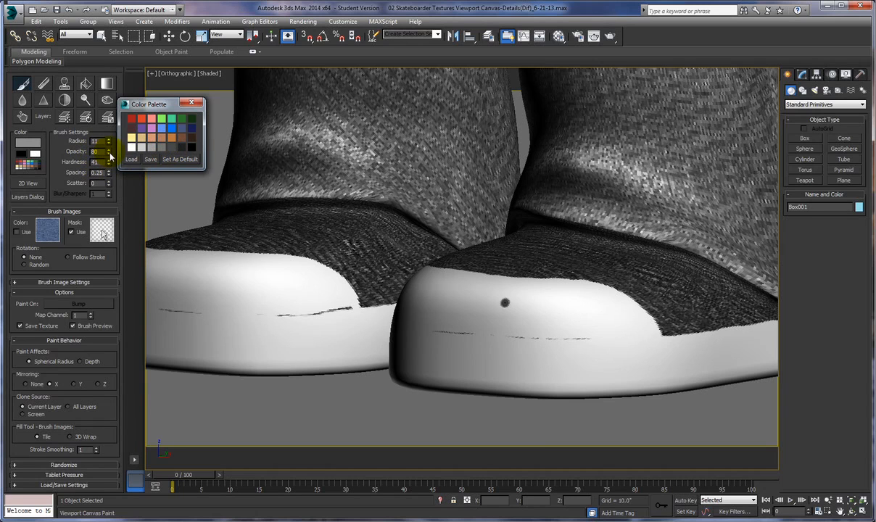
Step: Set the brush to radius 12, opacity 51 and hardness 49, and close the colour palette
click(109, 154)
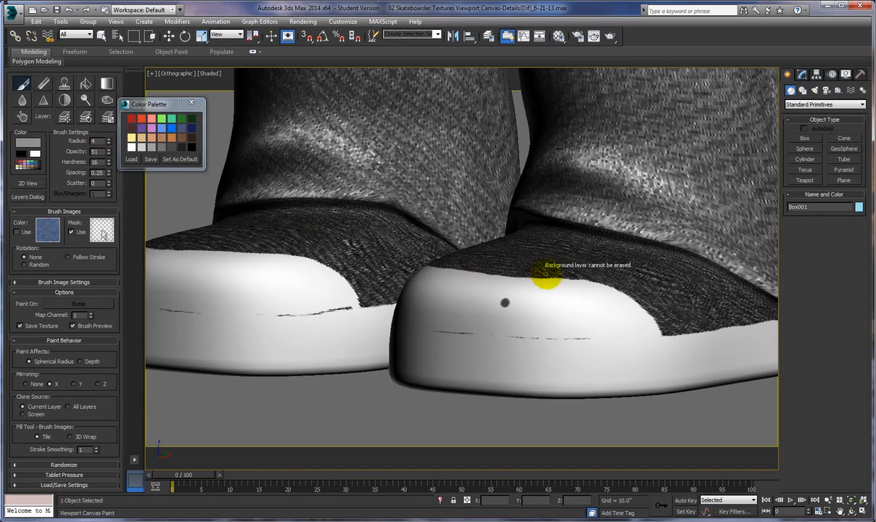
click(108, 140)
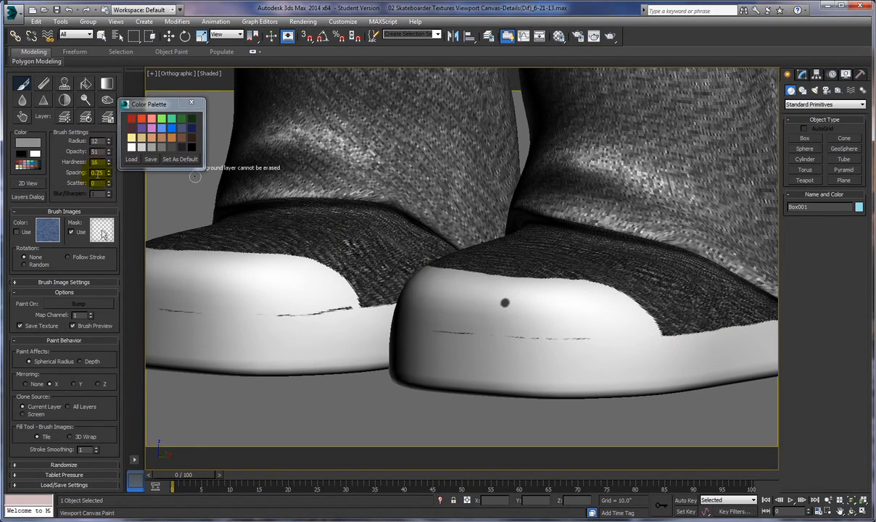
click(108, 161)
drag(106, 144, 106, 142)
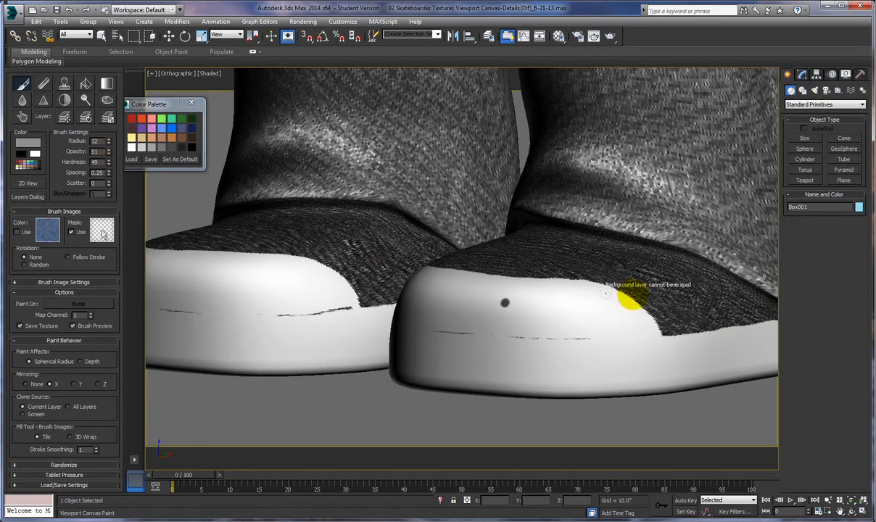
click(660, 335)
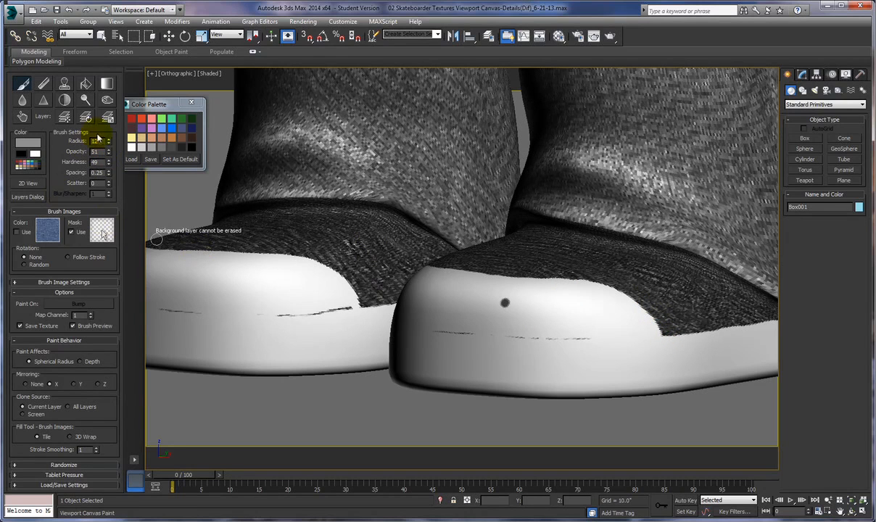
drag(174, 104, 189, 101)
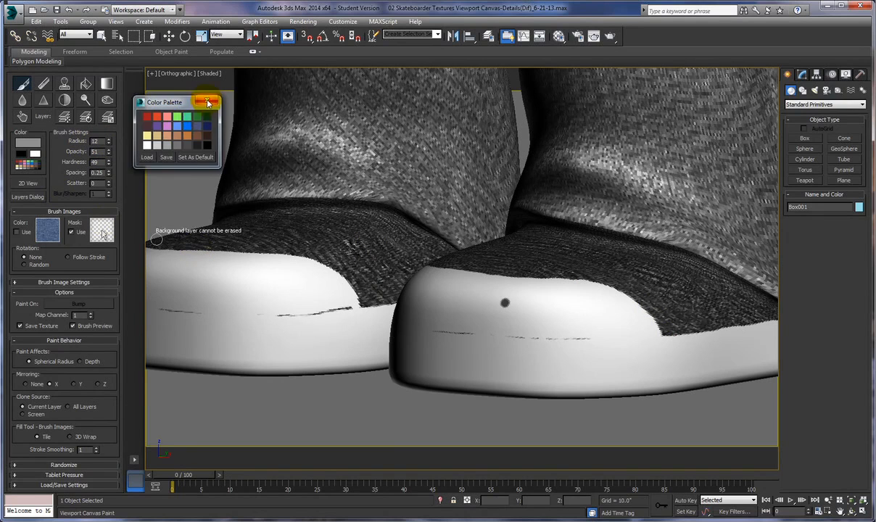
click(207, 100)
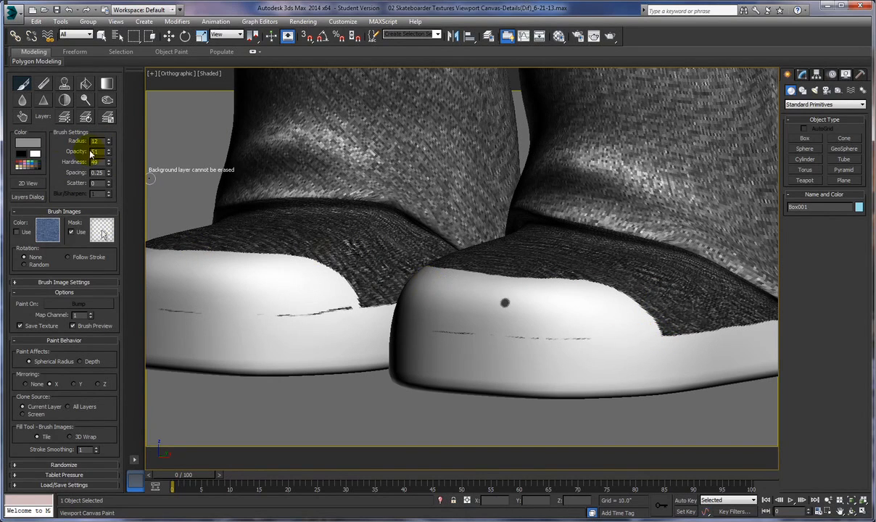
Step: Paint a grey seam line between toe cap and sole around the front of both shoes, using radius 8 and opacity 86
click(22, 85)
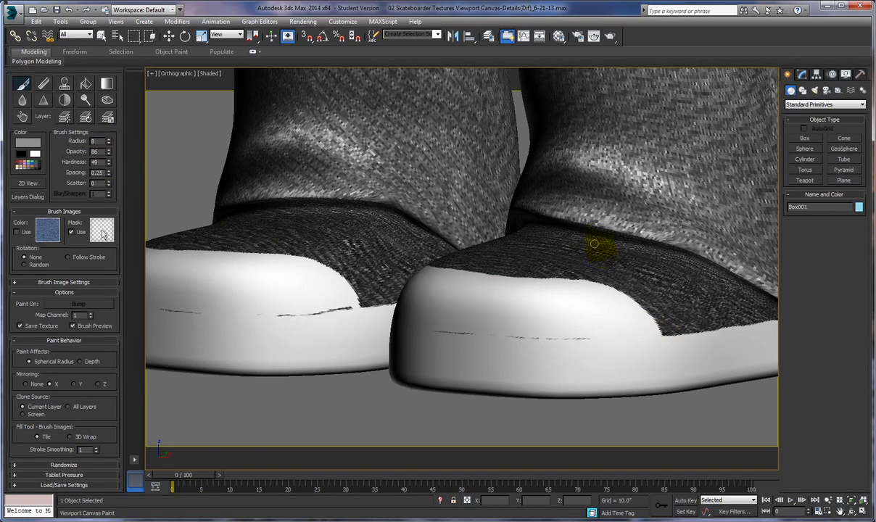
drag(662, 334, 436, 332)
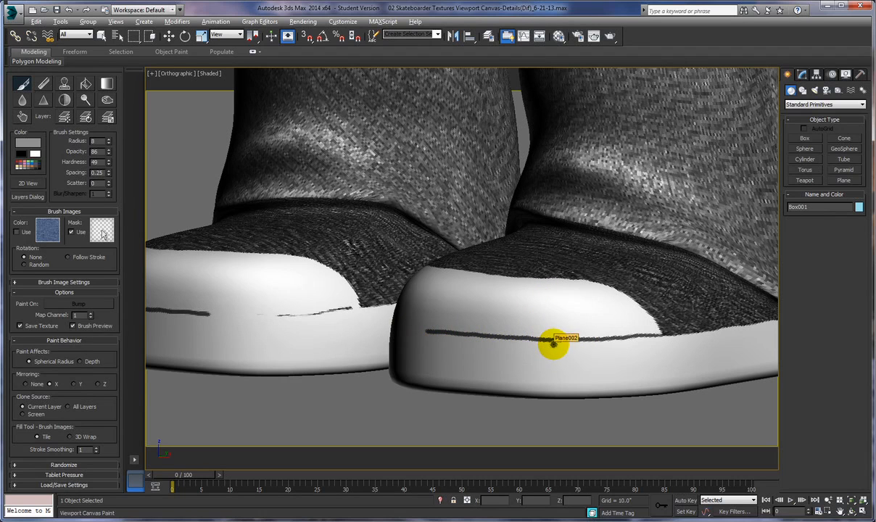
mouse_move(545, 355)
alt+middle_down()
mouse_move(619, 374)
mouse_move(607, 364)
alt+middle_up()
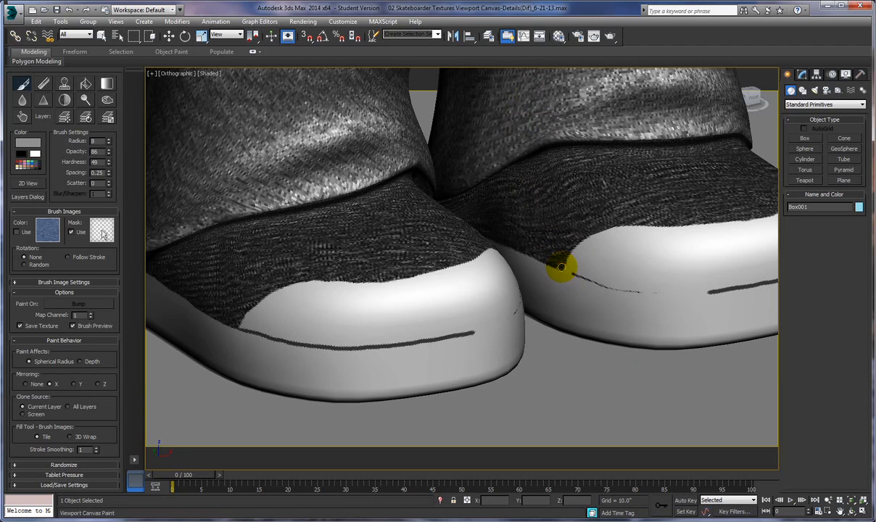
mouse_move(575, 275)
mouse_down()
mouse_move(614, 289)
mouse_move(707, 293)
mouse_up()
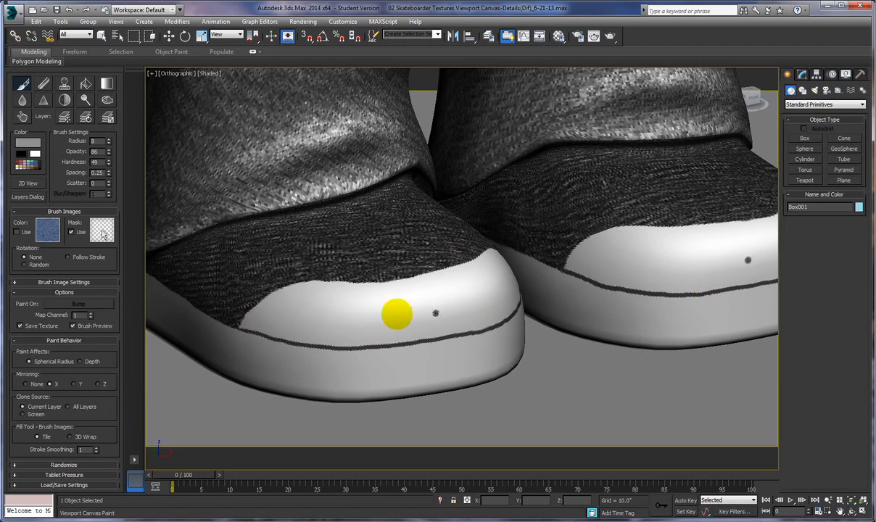
Step: Soften the painted seam line on both shoes with the Blur tool
click(23, 100)
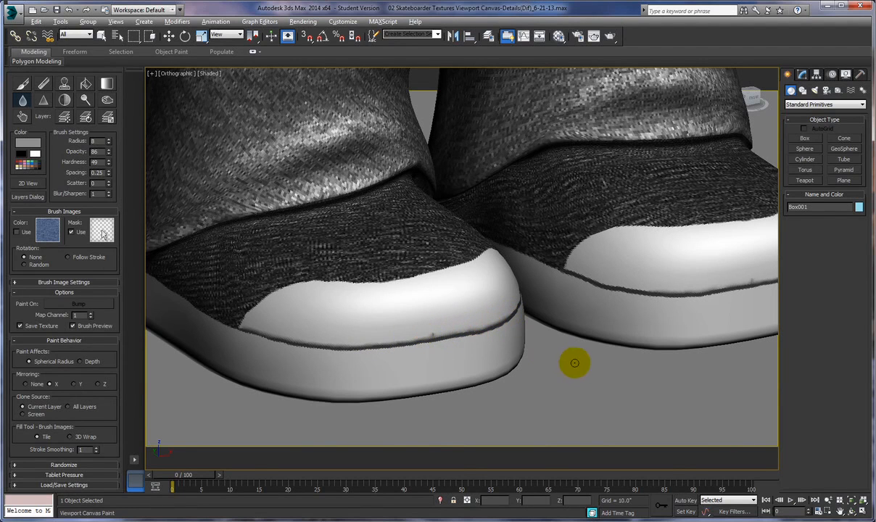
mouse_move(578, 364)
alt+middle_down()
mouse_move(483, 326)
mouse_move(505, 371)
mouse_move(497, 358)
mouse_move(566, 361)
alt+middle_up()
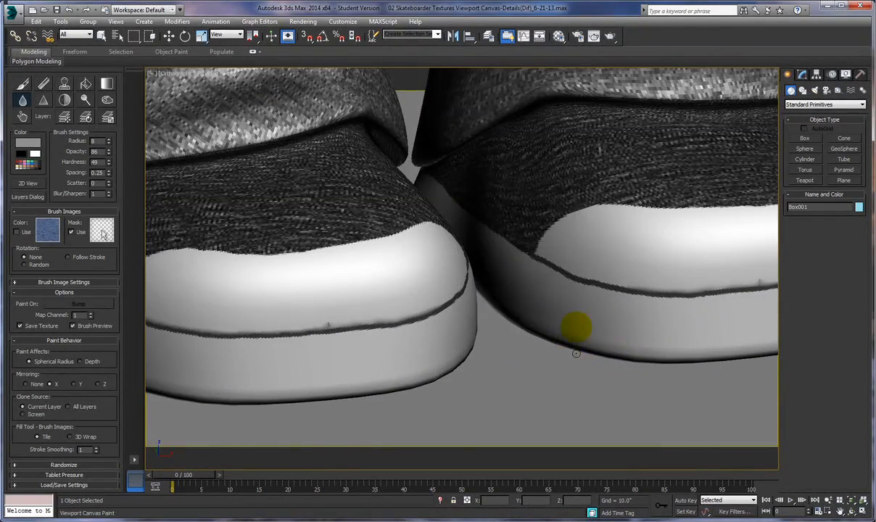
drag(538, 254, 544, 249)
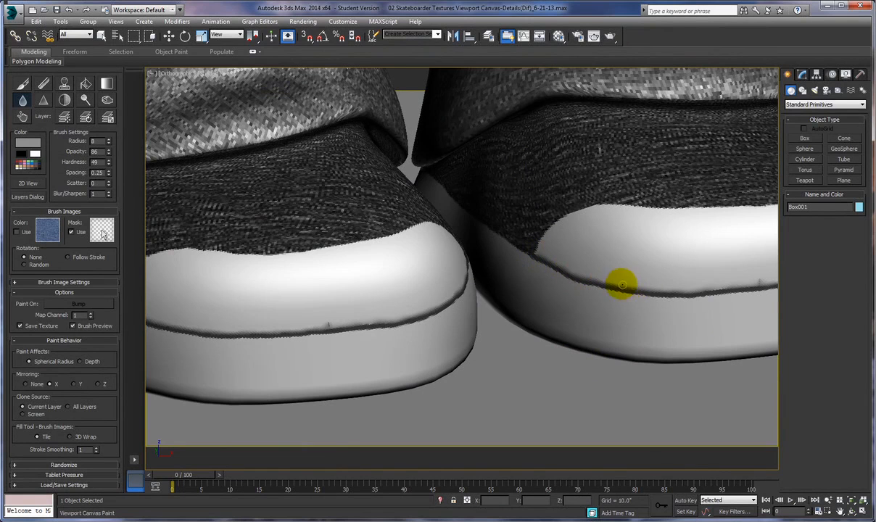
drag(759, 281, 761, 281)
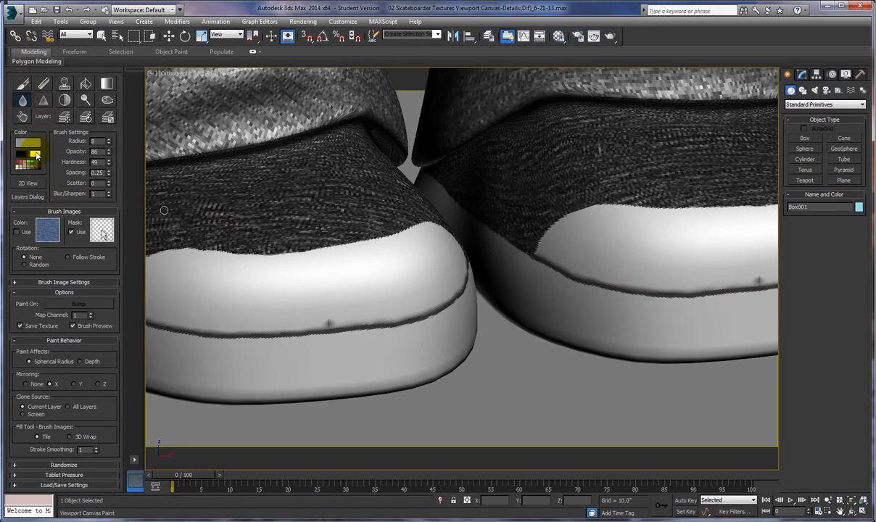
Step: Paint white over the stray grey spot above the shoe seam and blur the retouched area
click(35, 154)
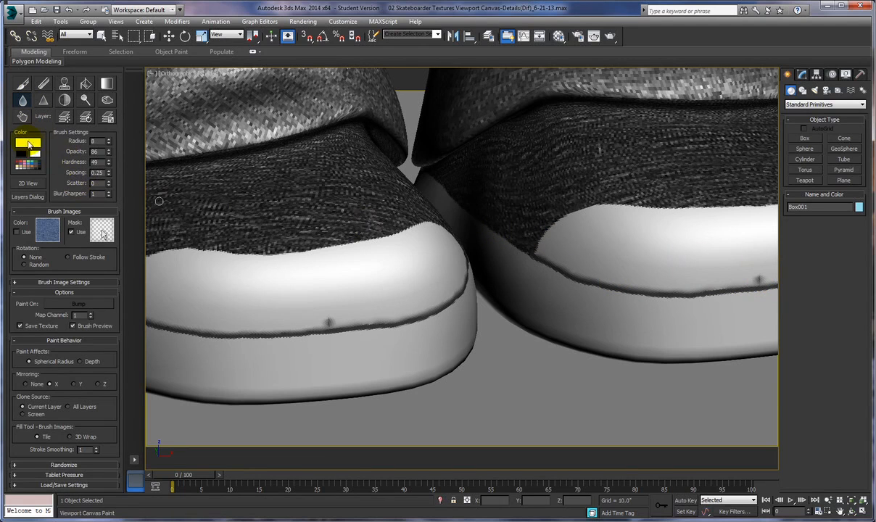
click(29, 144)
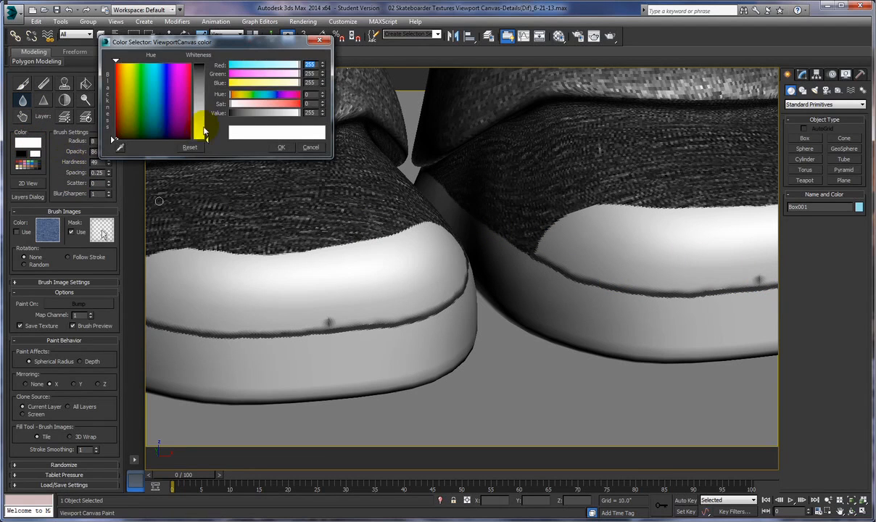
click(275, 149)
click(23, 84)
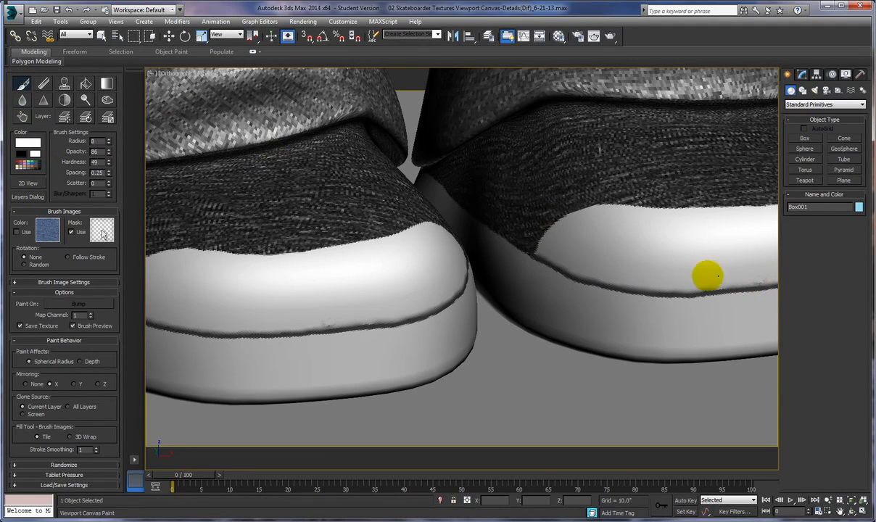
click(22, 101)
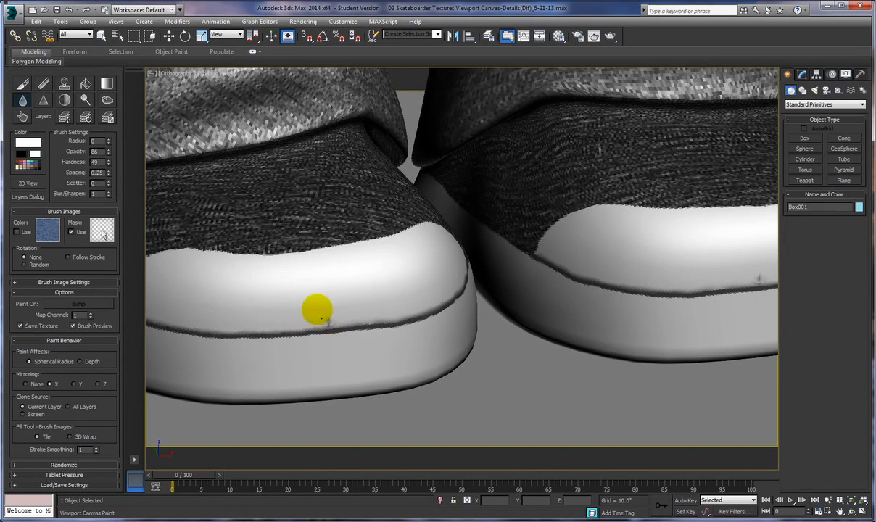
click(22, 84)
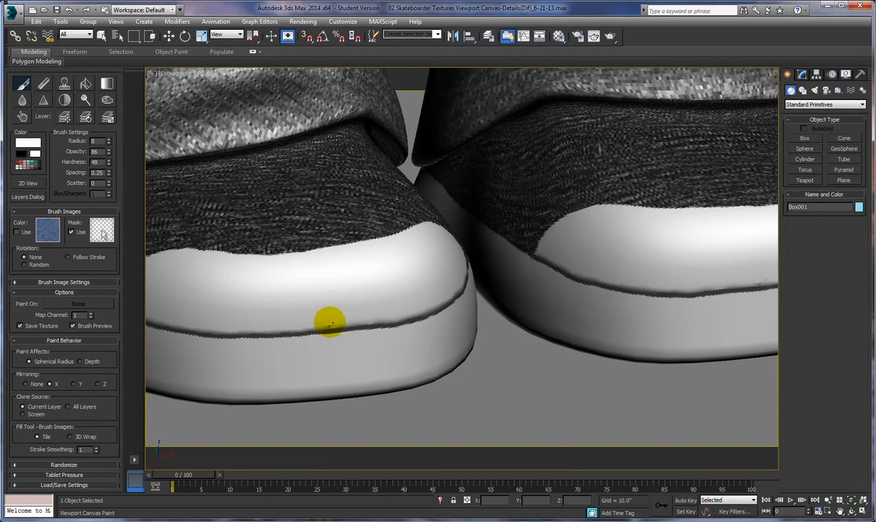
click(24, 101)
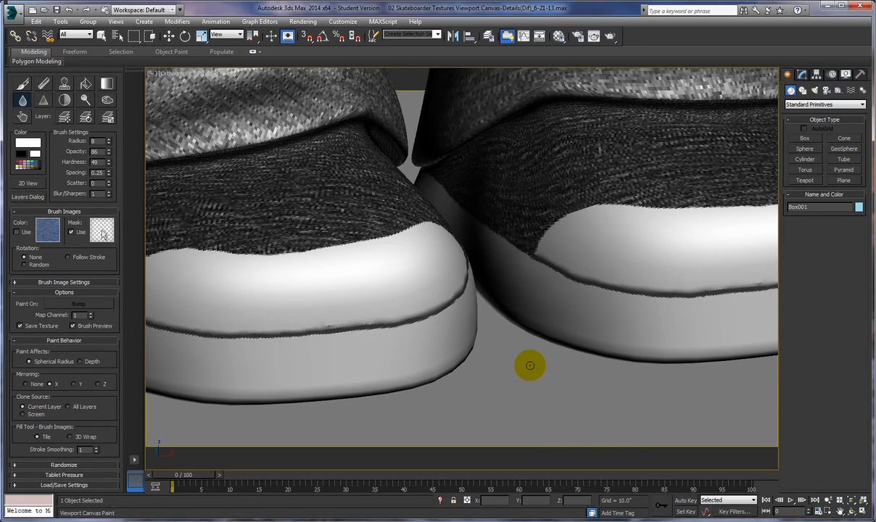
scroll(530, 365, down, 8)
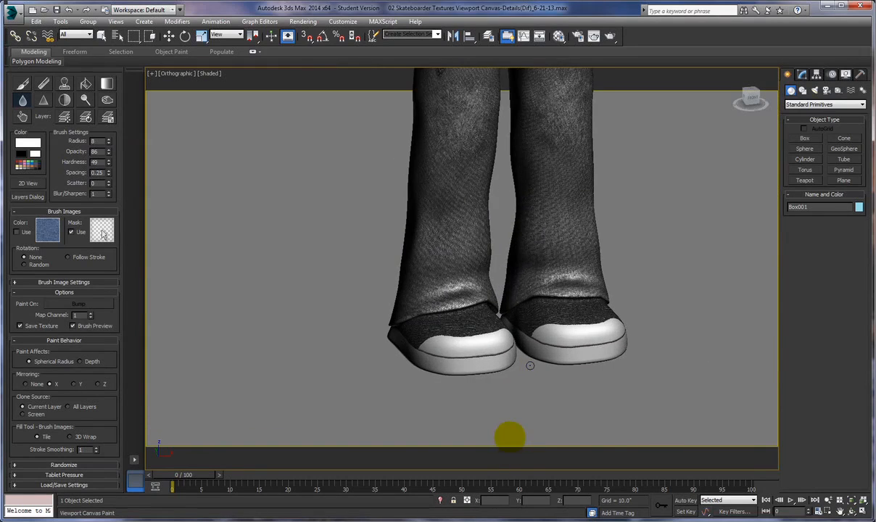
Step: Paint a black line along the inner and front edge between toe cap and fabric on both shoes, using radius 8 and opacity 86
alt+middle_drag(524, 412, 520, 370)
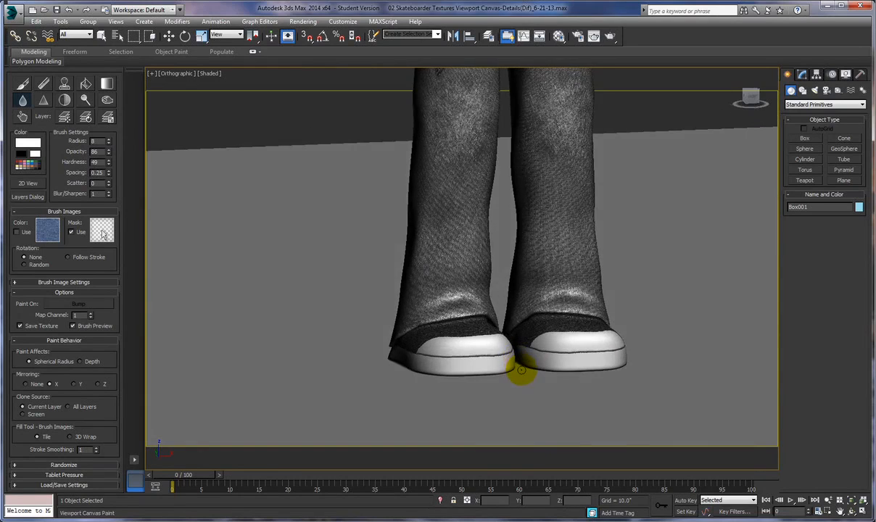
scroll(520, 370, up, 10)
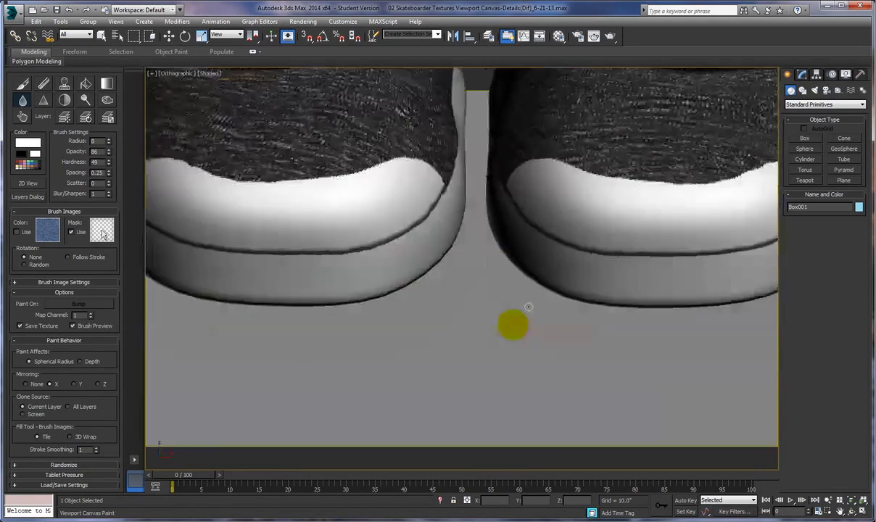
alt+middle_drag(518, 287, 501, 297)
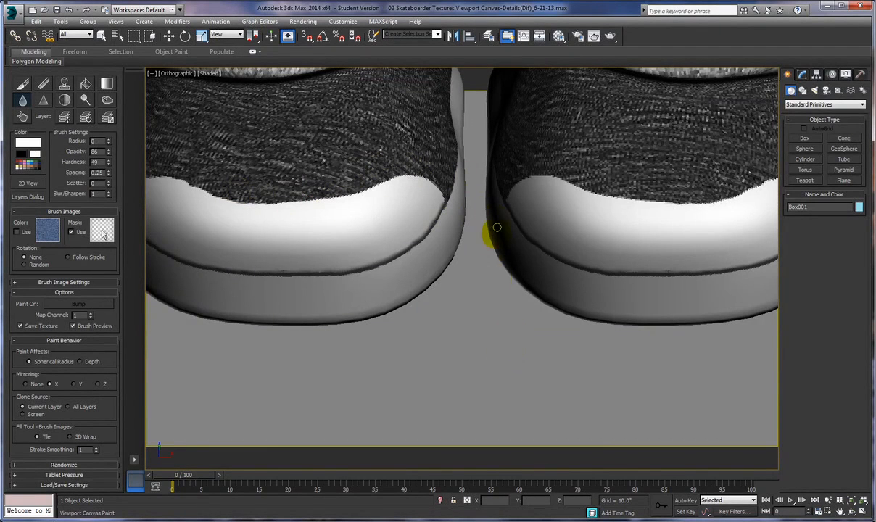
click(23, 84)
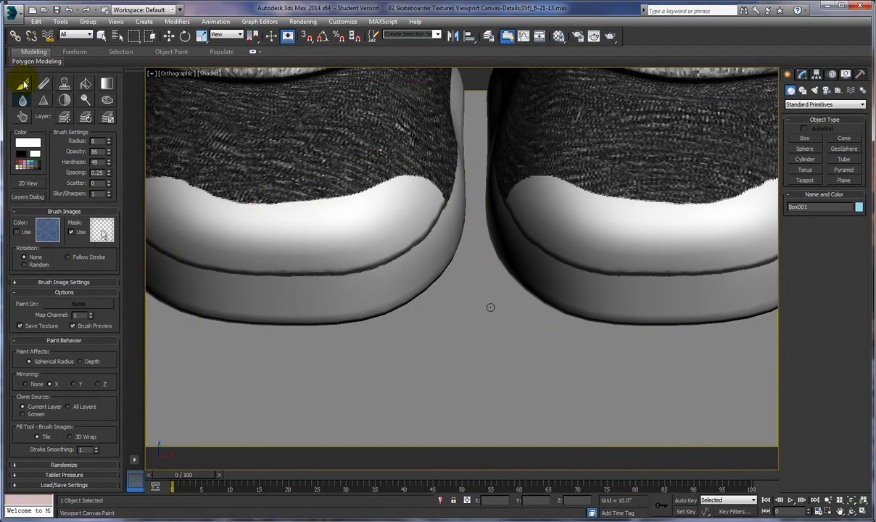
click(24, 155)
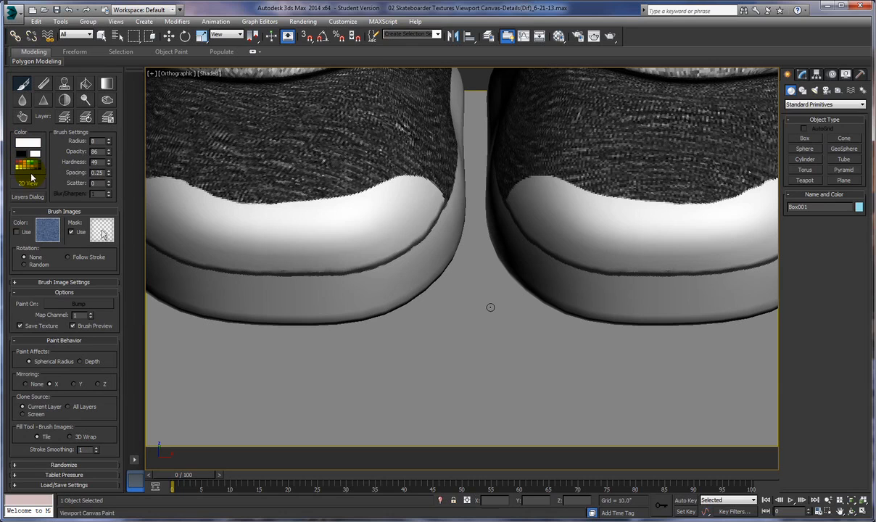
click(33, 168)
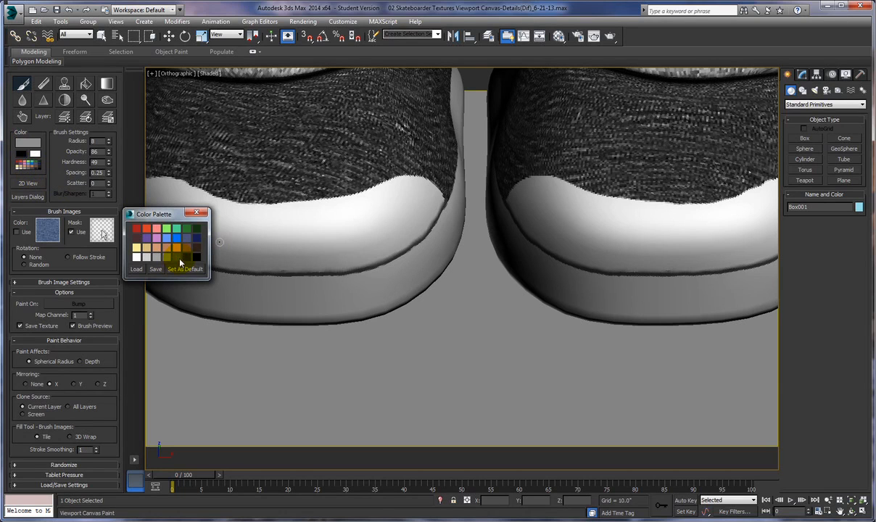
click(197, 212)
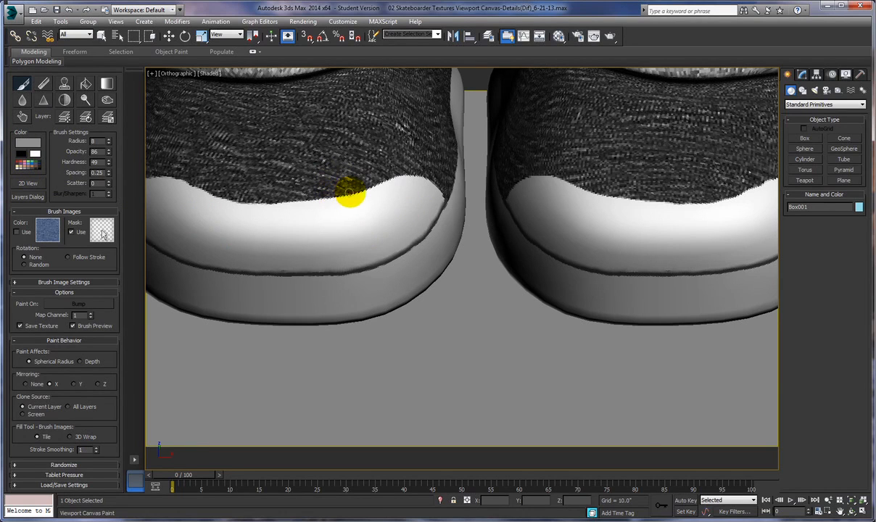
click(24, 166)
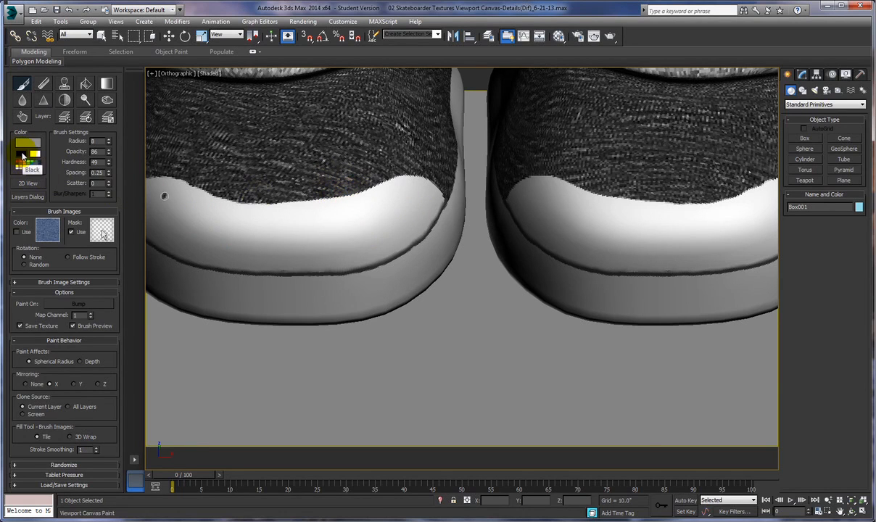
drag(348, 191, 424, 178)
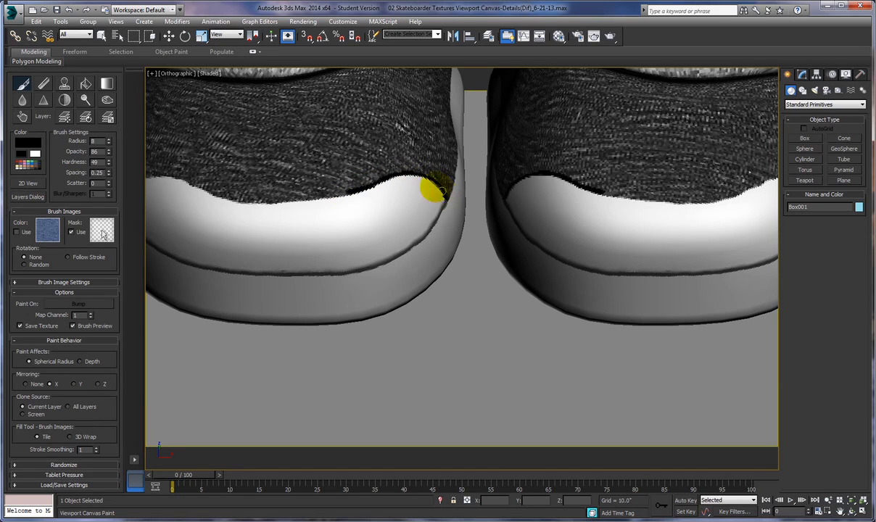
mouse_move(345, 192)
mouse_down()
mouse_move(272, 201)
mouse_move(219, 194)
mouse_move(276, 190)
mouse_up()
click(299, 224)
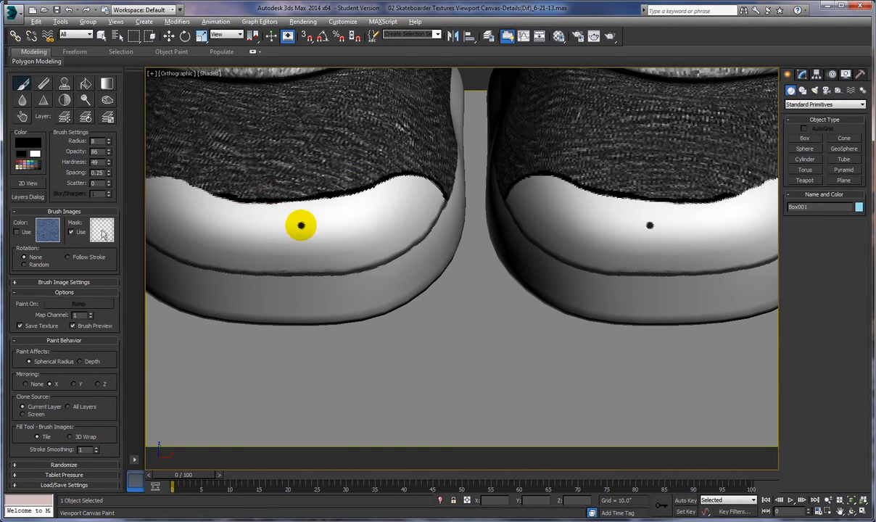
Step: Continue the black line around the outer edge of the toe caps and go over it again with opacity 59
scroll(300, 224, up, 2)
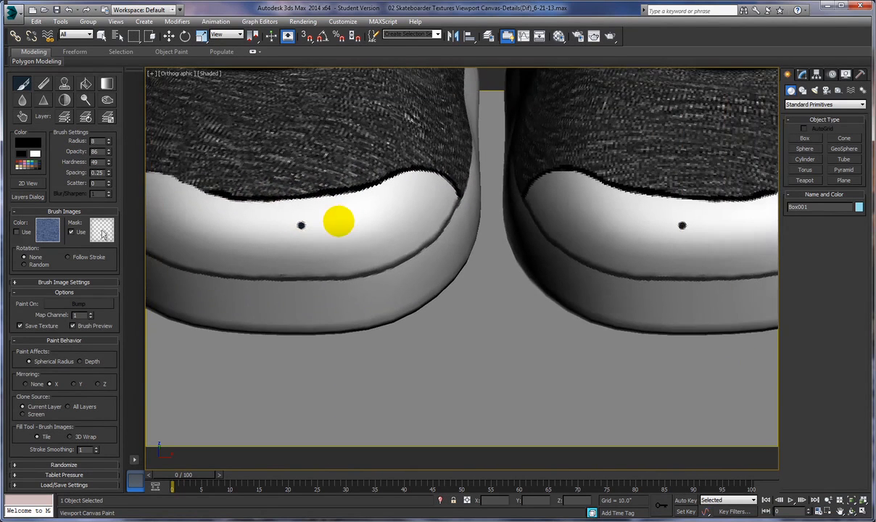
mouse_move(339, 221)
alt+middle_down()
mouse_move(362, 221)
mouse_move(337, 224)
alt+middle_up()
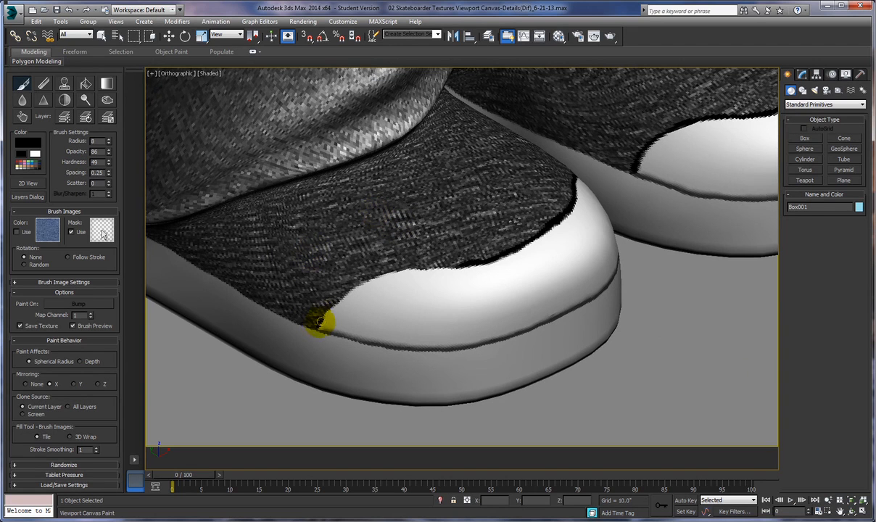
mouse_move(322, 317)
mouse_down()
mouse_move(363, 283)
mouse_move(446, 260)
mouse_move(368, 247)
mouse_up()
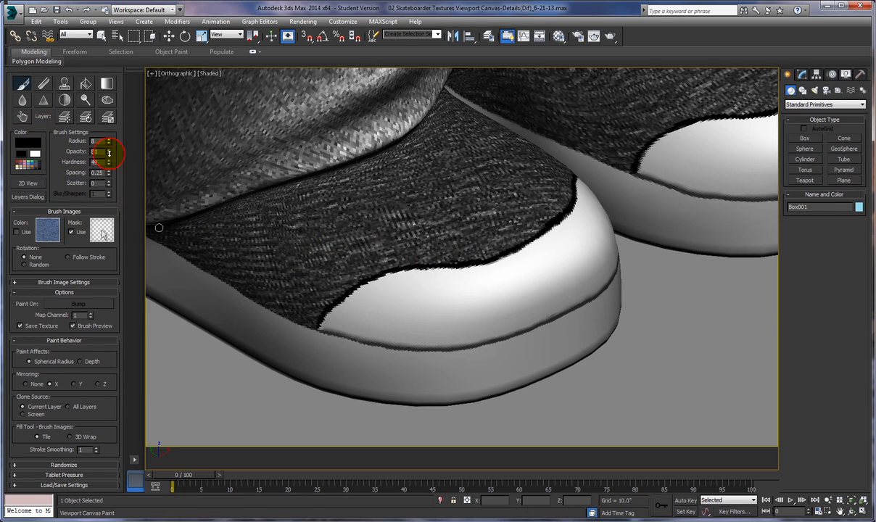
mouse_move(321, 311)
mouse_down()
mouse_move(316, 317)
mouse_move(326, 299)
mouse_up()
mouse_move(358, 274)
mouse_down()
mouse_move(472, 257)
mouse_move(567, 205)
mouse_move(534, 210)
mouse_move(540, 199)
mouse_move(523, 230)
mouse_up()
Step: Soften the black line between toe cap and fabric on both shoes with the Blur tool
alt+middle_drag(522, 233, 461, 233)
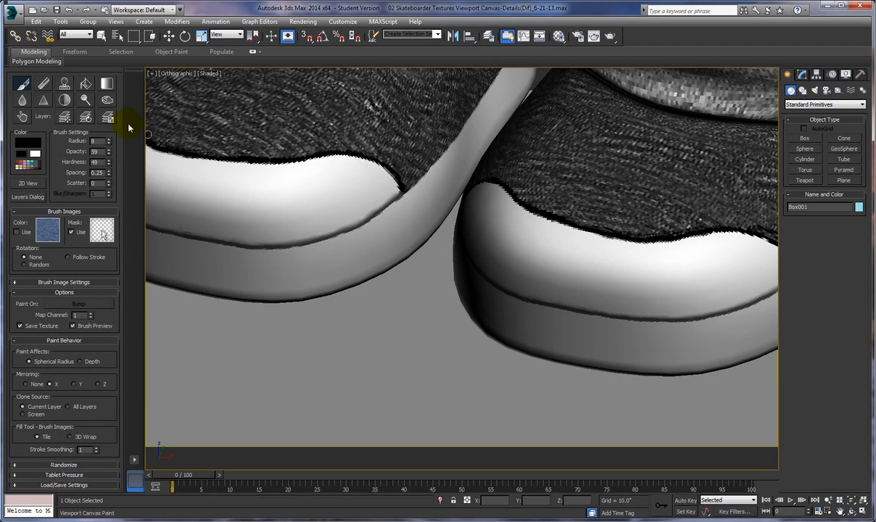
click(22, 100)
mouse_move(342, 149)
mouse_down()
mouse_move(404, 187)
mouse_move(406, 178)
mouse_up()
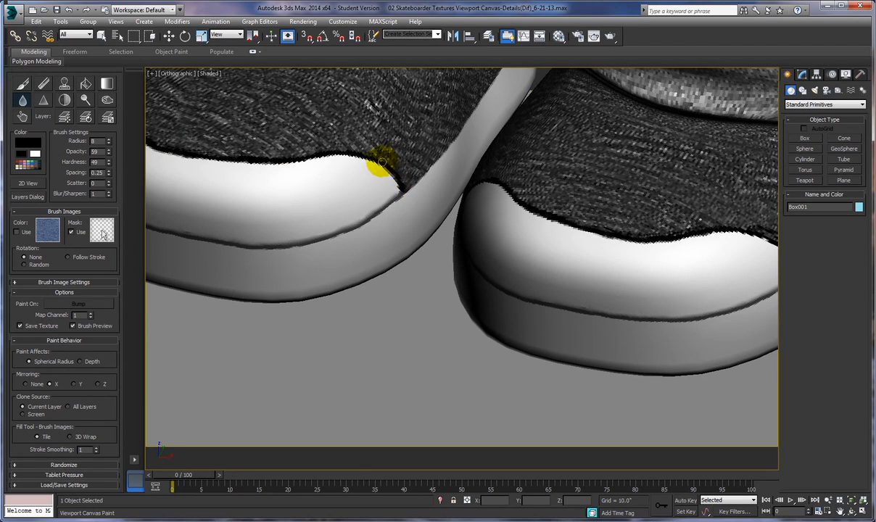
drag(360, 150, 233, 158)
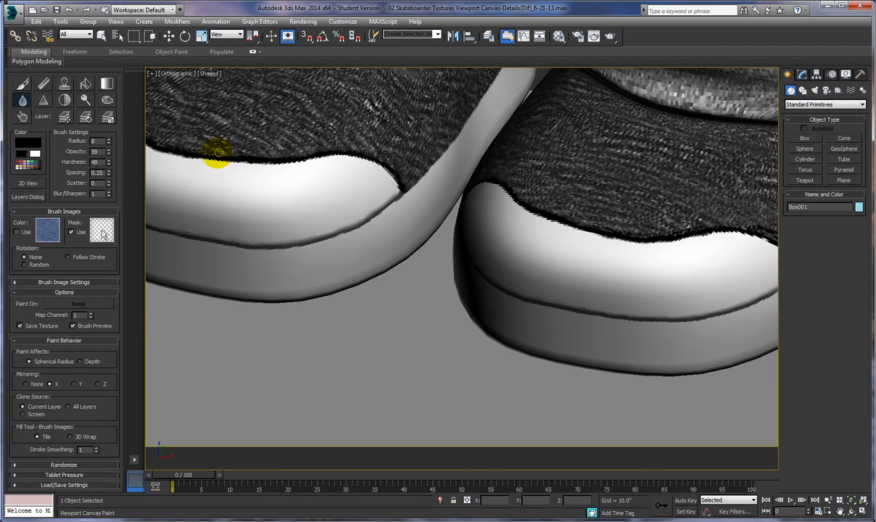
drag(190, 147, 219, 190)
alt+middle_drag(219, 190, 223, 193)
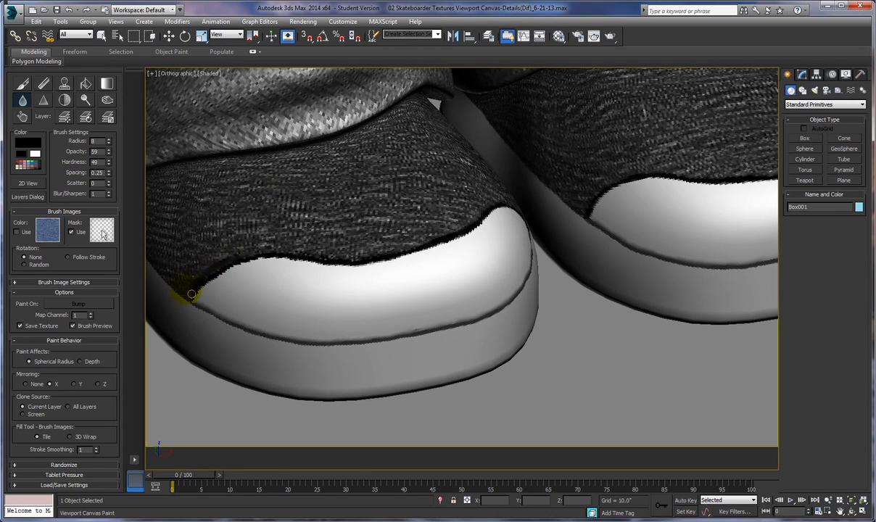
mouse_move(228, 259)
mouse_down()
mouse_move(244, 257)
mouse_move(183, 284)
mouse_move(222, 262)
mouse_move(257, 258)
mouse_move(236, 258)
mouse_move(346, 262)
mouse_move(442, 242)
mouse_move(464, 219)
mouse_move(385, 253)
mouse_move(328, 260)
mouse_up()
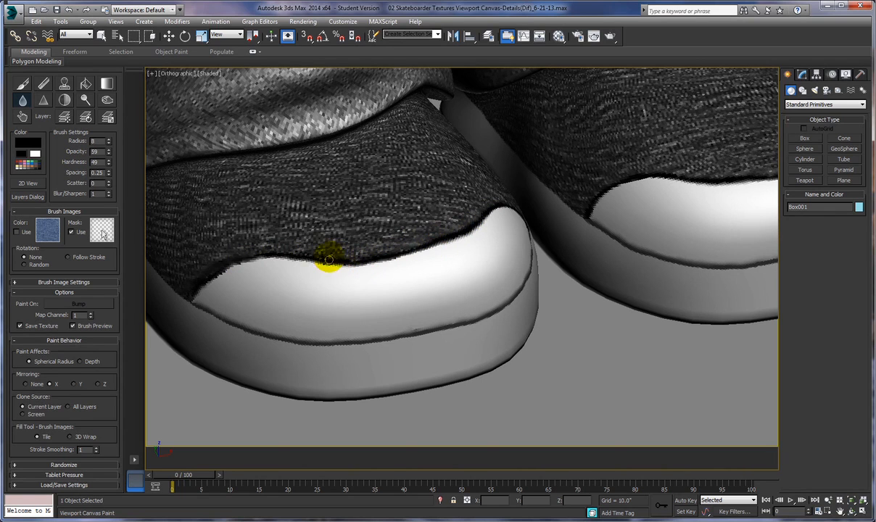
mouse_move(277, 248)
mouse_down()
mouse_move(244, 251)
mouse_move(497, 212)
mouse_up()
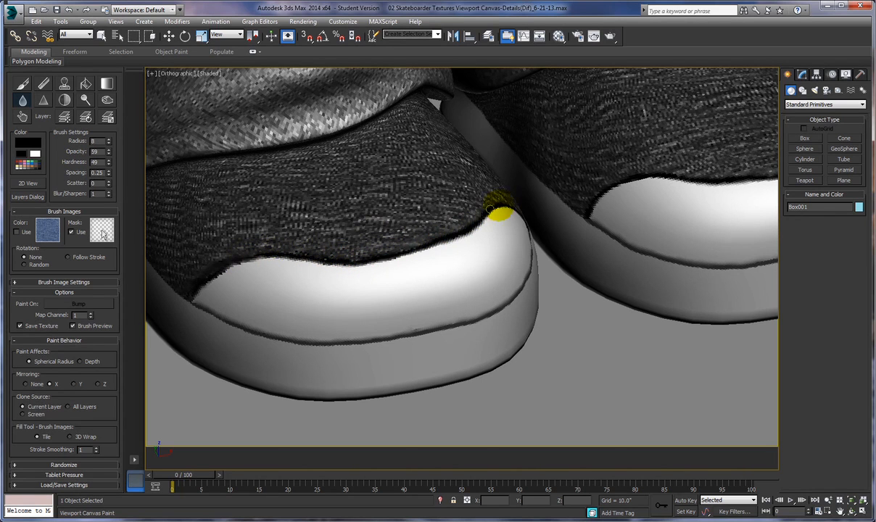
mouse_move(495, 235)
ctrl+alt+middle_down()
mouse_move(444, 237)
mouse_move(453, 218)
mouse_move(428, 220)
ctrl+alt+middle_up()
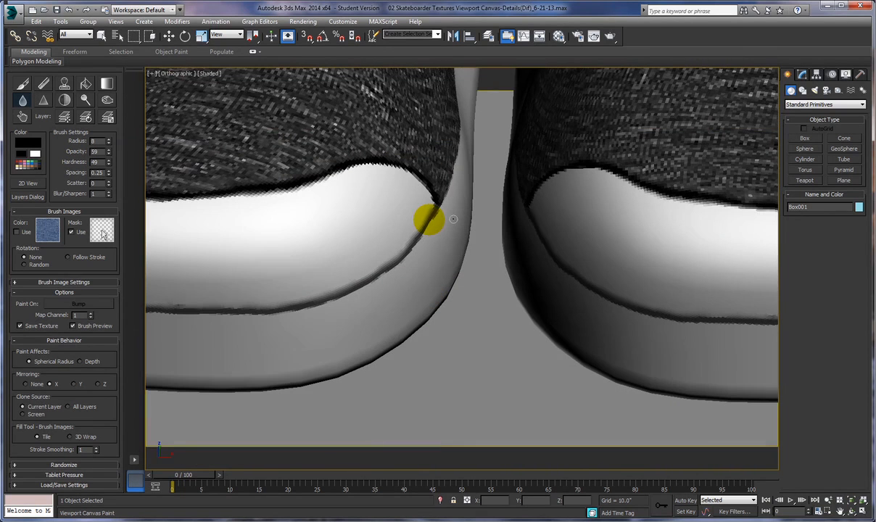
mouse_move(430, 219)
mouse_down()
mouse_move(438, 172)
mouse_move(434, 196)
mouse_move(434, 186)
mouse_move(375, 159)
mouse_move(393, 150)
mouse_up()
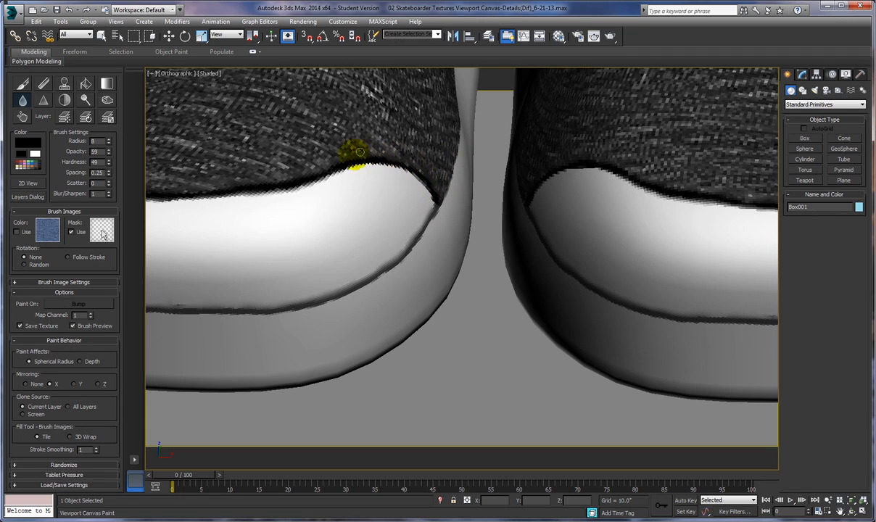
Step: Paint a dark grey line beside the light side seam of the trousers, from the hem up the lower leg
ctrl+alt+middle_drag(338, 203, 488, 258)
alt+middle_drag(562, 251, 543, 209)
scroll(538, 294, up, 5)
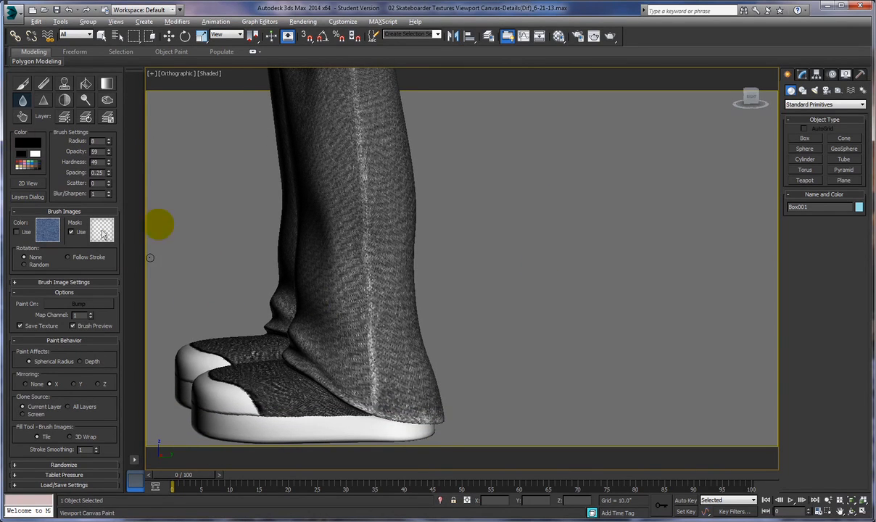
scroll(399, 355, up, 3)
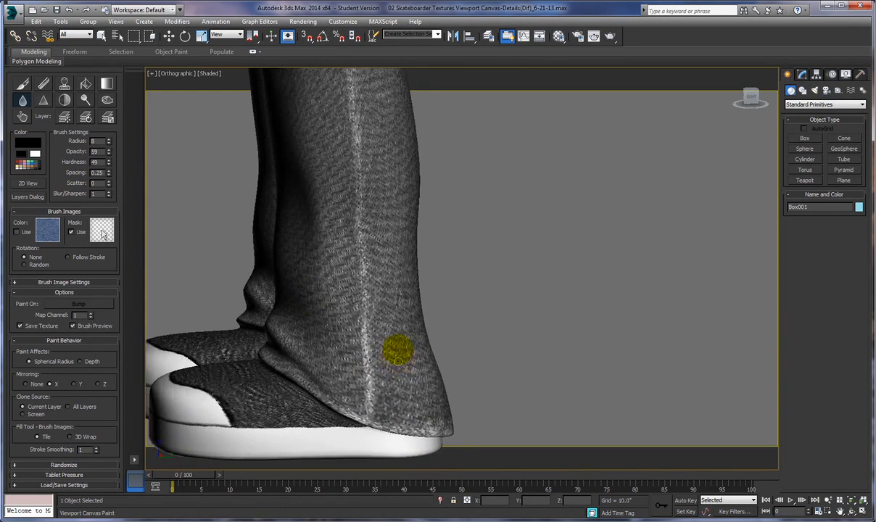
middle_drag(401, 331, 499, 255)
mouse_move(440, 385)
mouse_down()
mouse_move(444, 391)
mouse_move(438, 385)
mouse_up()
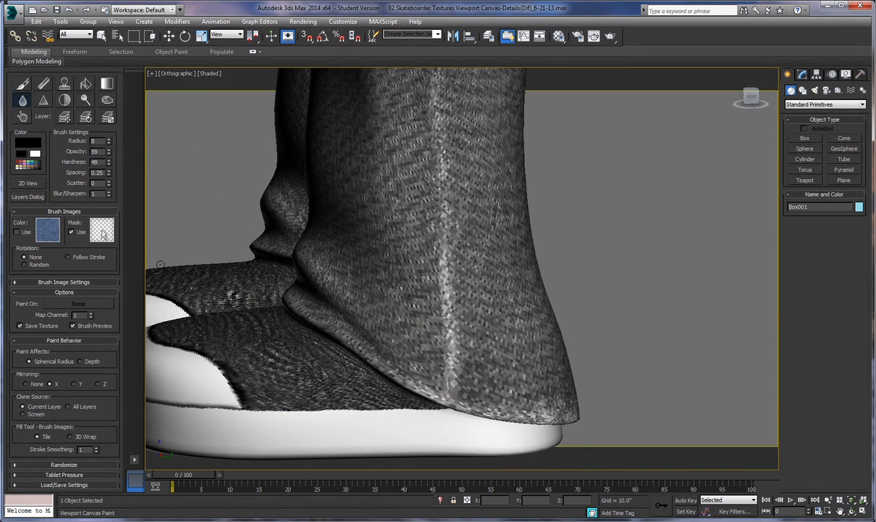
click(22, 83)
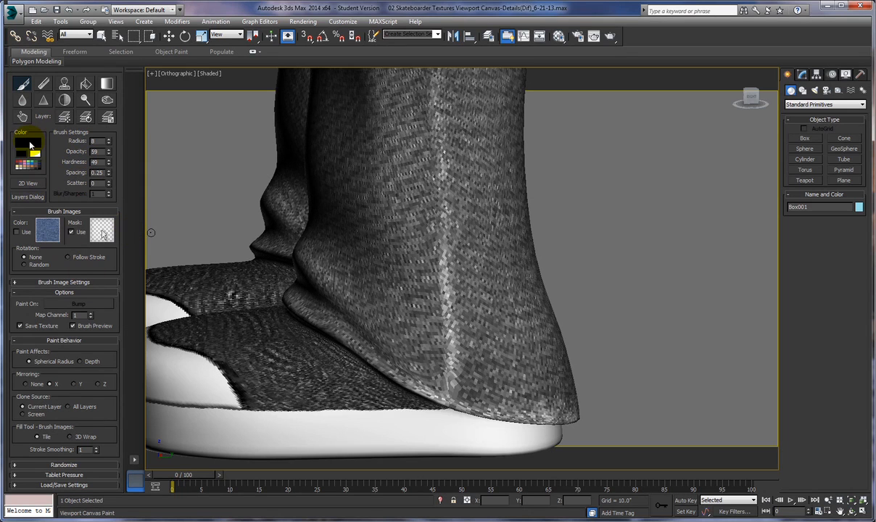
click(29, 164)
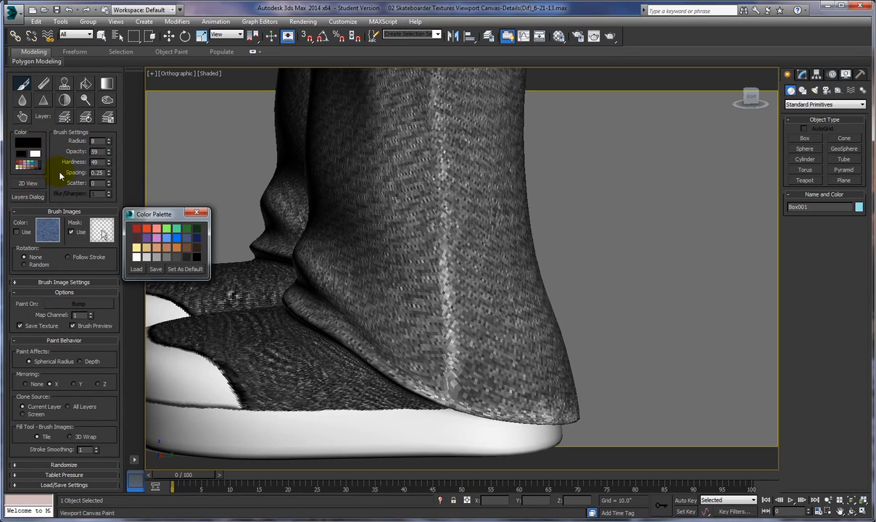
click(186, 258)
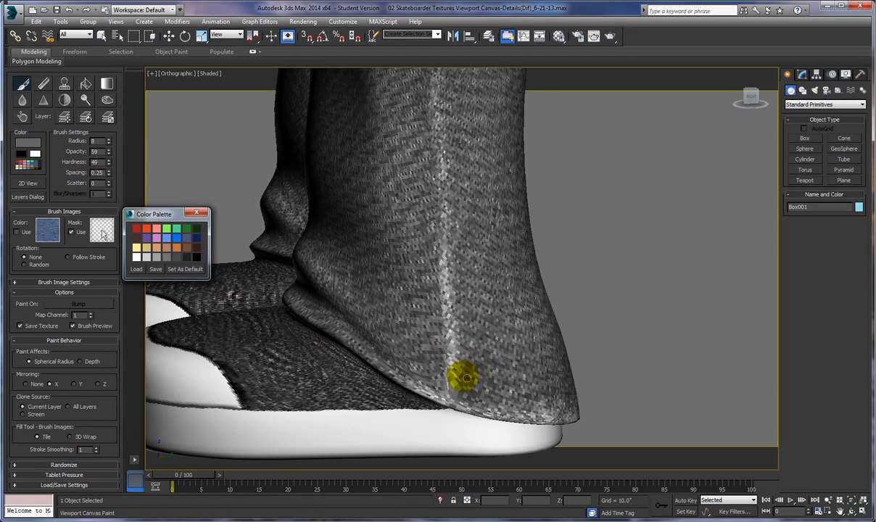
drag(445, 393, 438, 309)
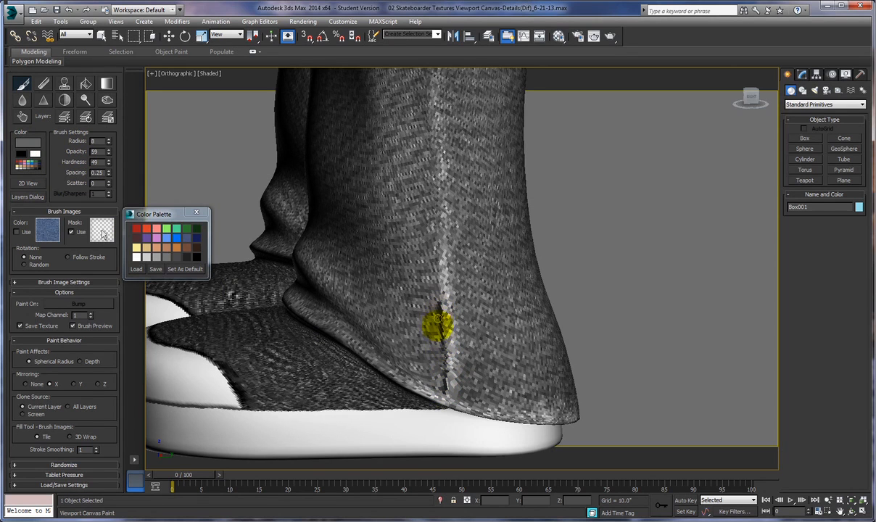
mouse_move(436, 342)
mouse_down()
mouse_move(440, 382)
mouse_move(444, 358)
mouse_up()
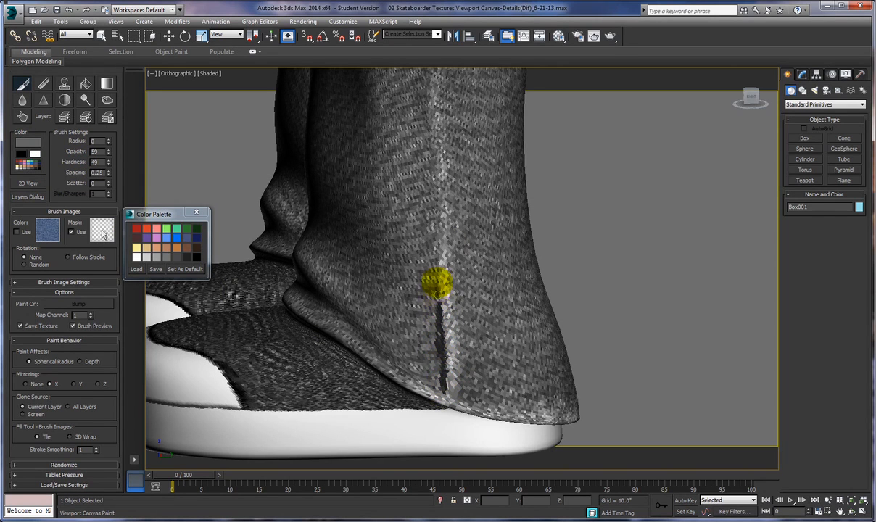
drag(437, 290, 434, 206)
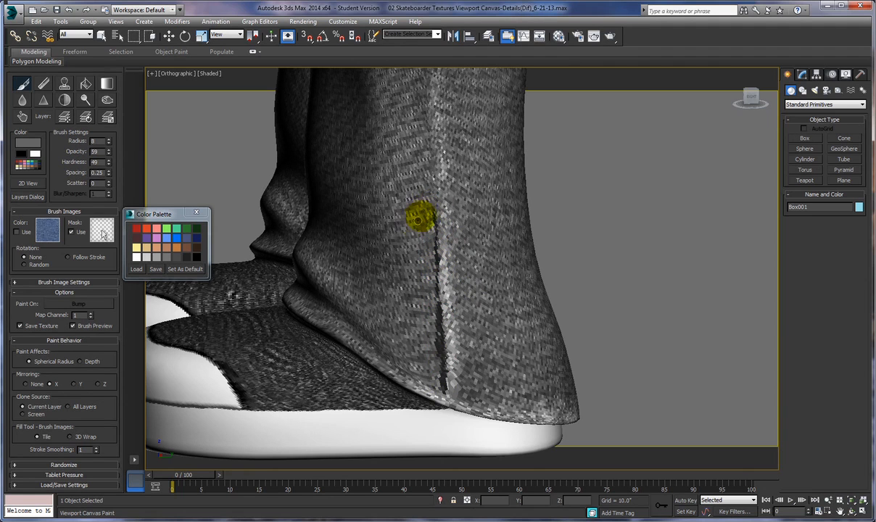
Step: Continue the dark grey line beside the light side seam of the trousers, from the lower leg up toward the knee
mouse_move(361, 205)
alt+middle_down()
mouse_move(357, 393)
mouse_move(350, 386)
alt+middle_up()
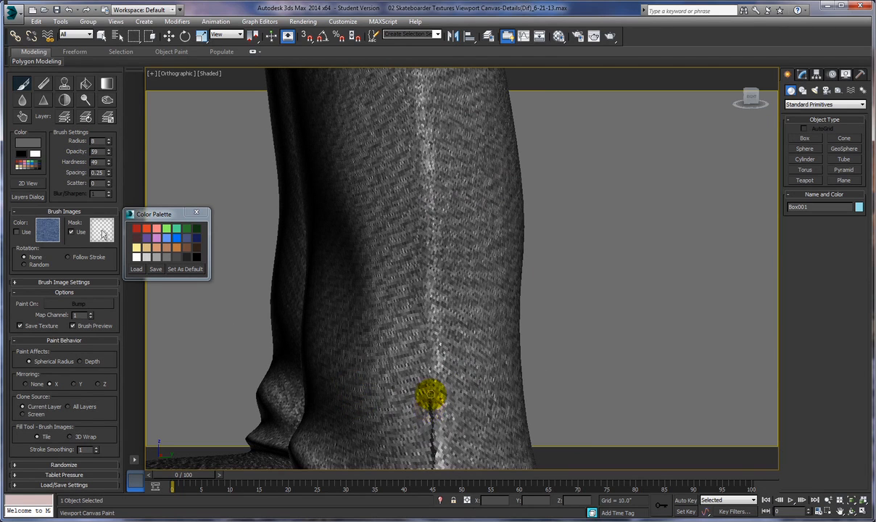
drag(431, 395, 423, 281)
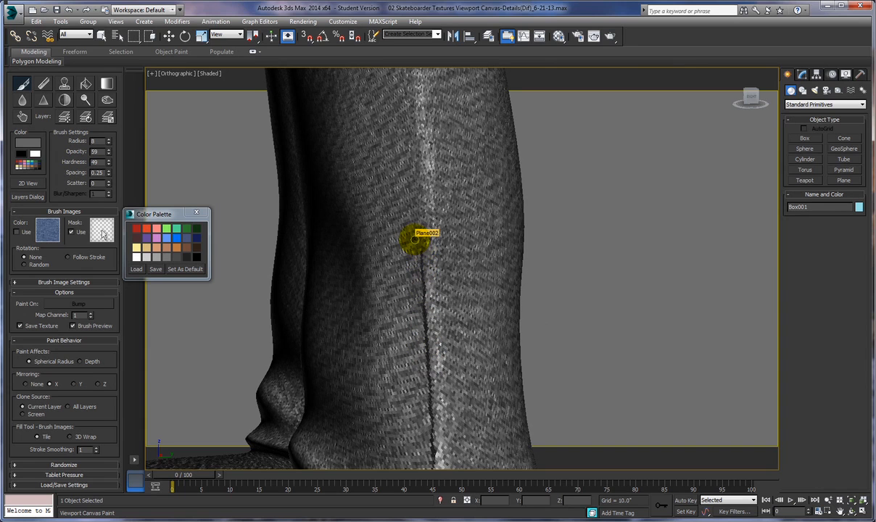
mouse_move(393, 172)
middle_down()
mouse_move(403, 221)
mouse_move(385, 347)
middle_up()
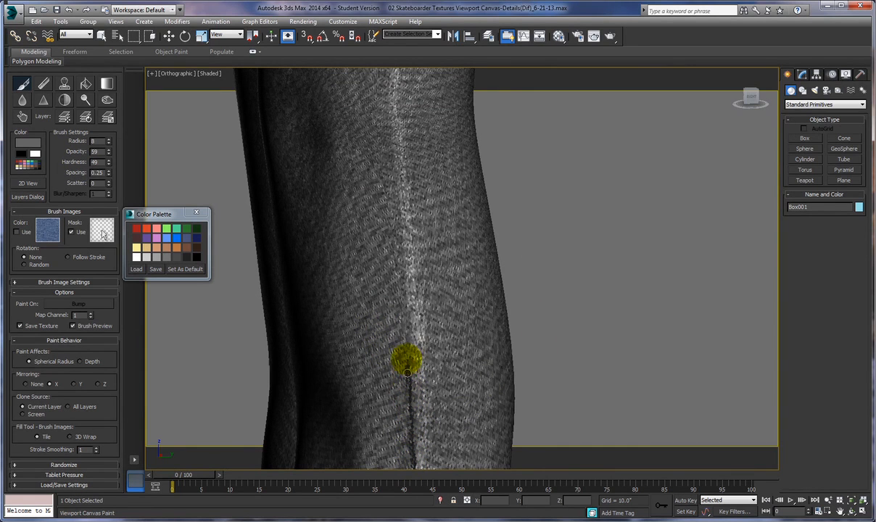
mouse_move(410, 353)
mouse_down()
mouse_move(390, 179)
mouse_move(395, 237)
mouse_up()
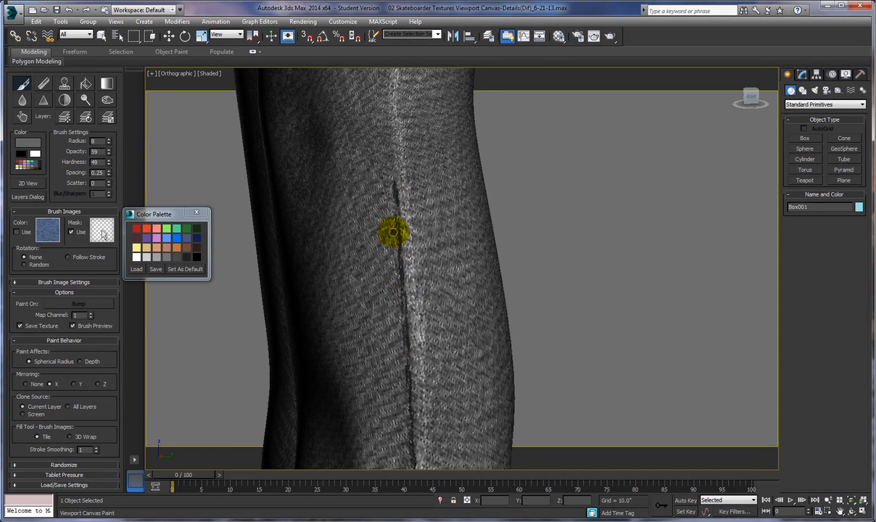
Step: Extend the dark grey side seam line from the knee up the thigh to the hem of the shirt
middle_drag(396, 231, 397, 253)
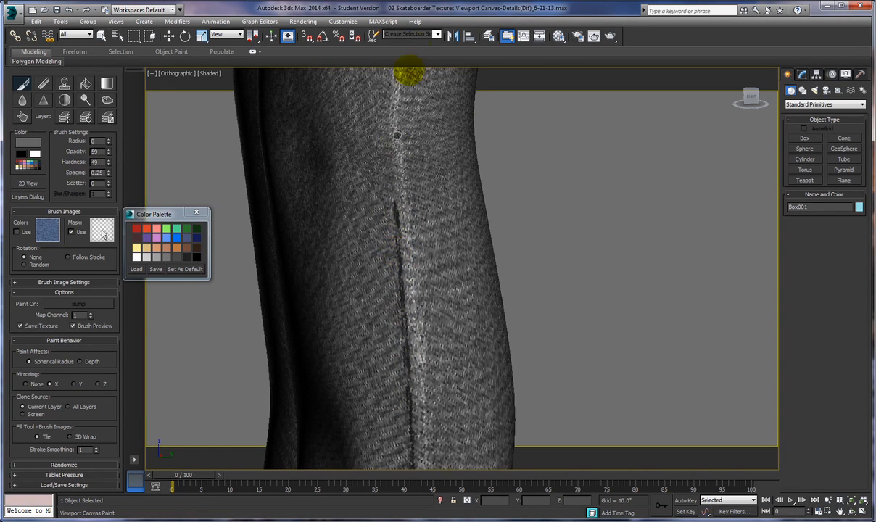
middle_drag(416, 78, 412, 185)
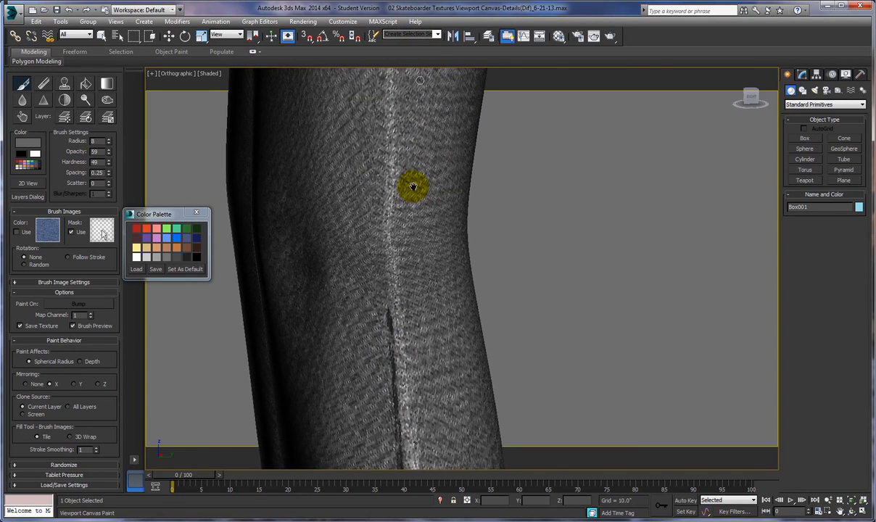
middle_drag(414, 73, 412, 206)
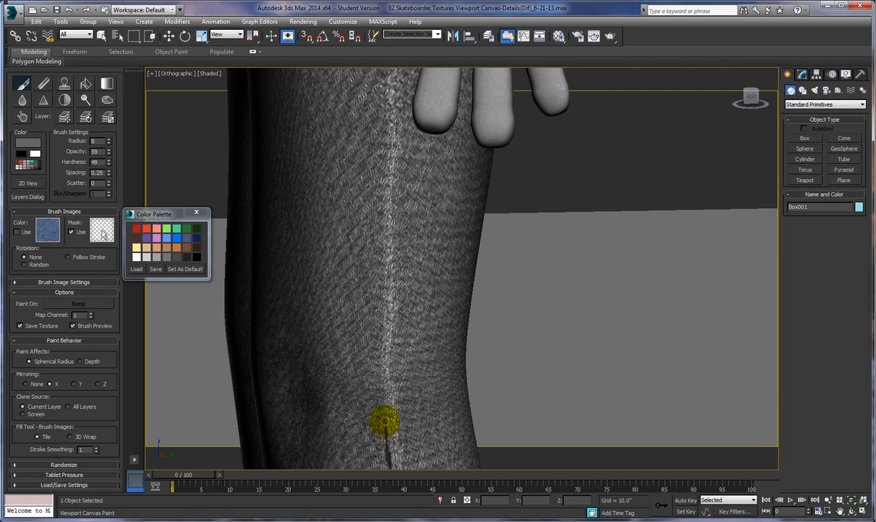
mouse_move(383, 437)
mouse_down()
mouse_move(377, 358)
mouse_move(388, 465)
mouse_up()
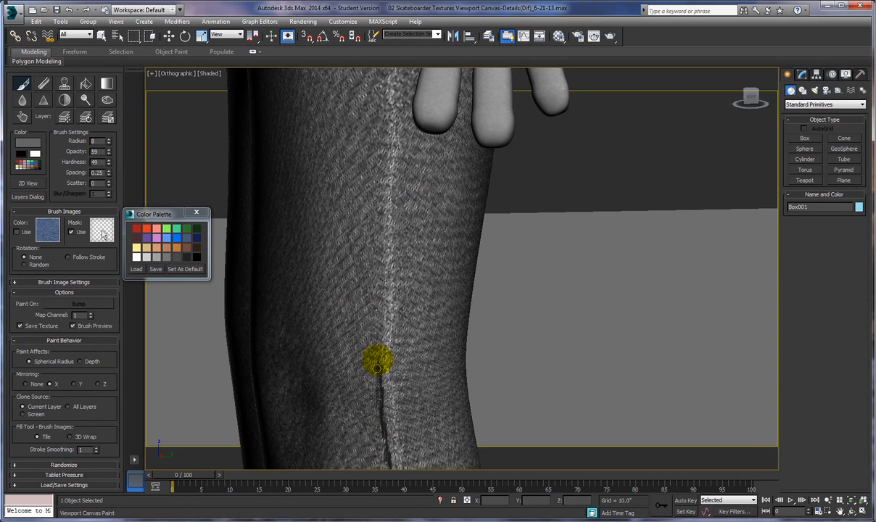
drag(379, 330, 380, 277)
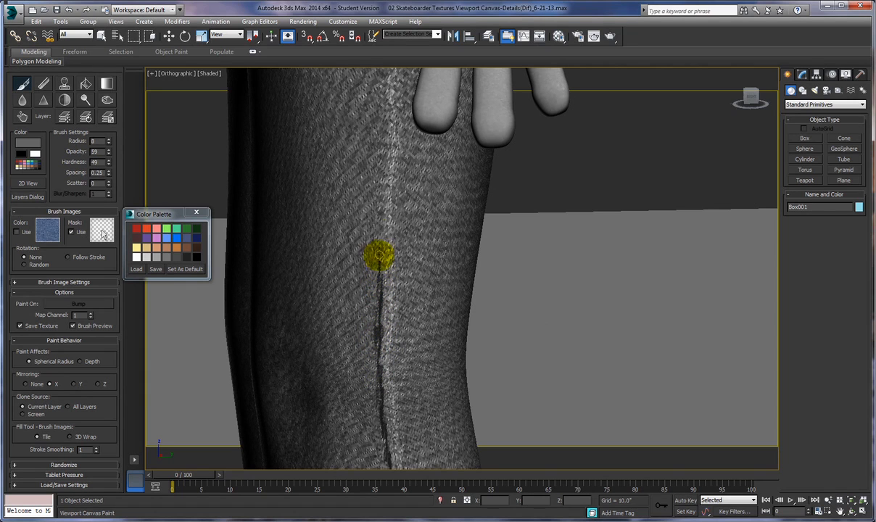
drag(379, 251, 380, 158)
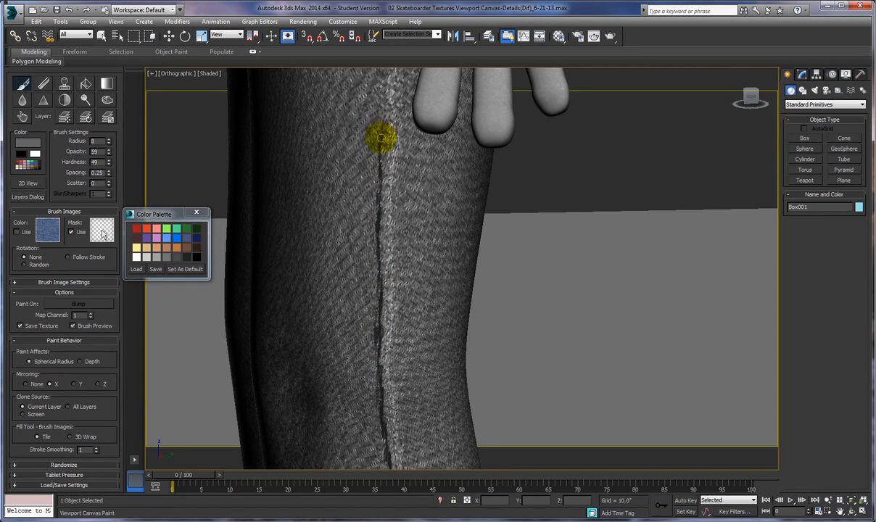
middle_drag(362, 113, 378, 181)
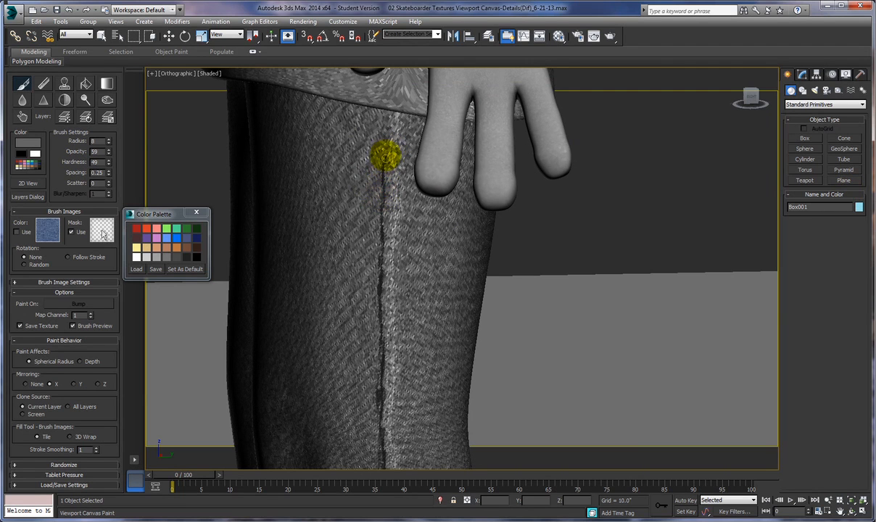
drag(383, 155, 383, 114)
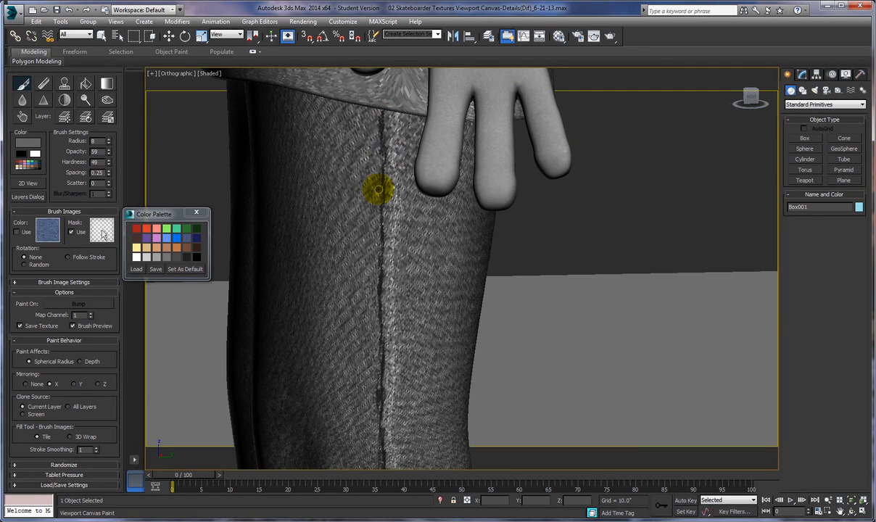
alt+middle_drag(352, 213, 368, 221)
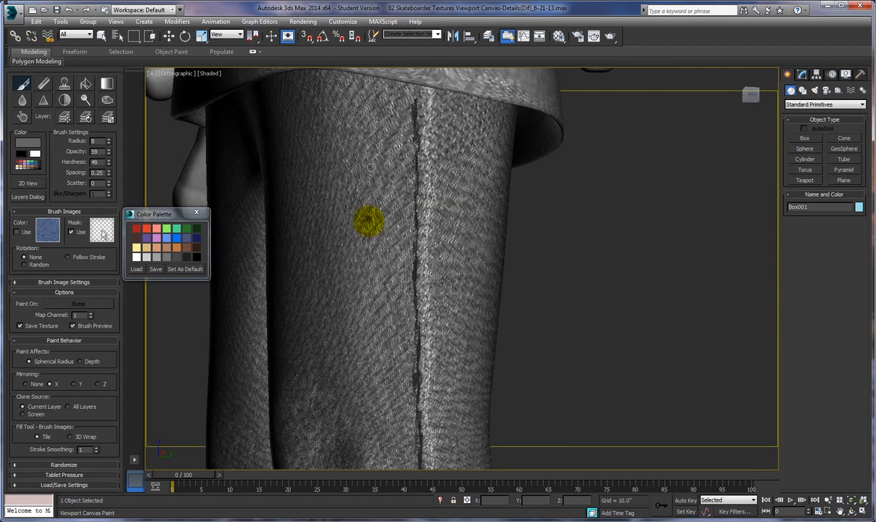
middle_drag(387, 140, 361, 189)
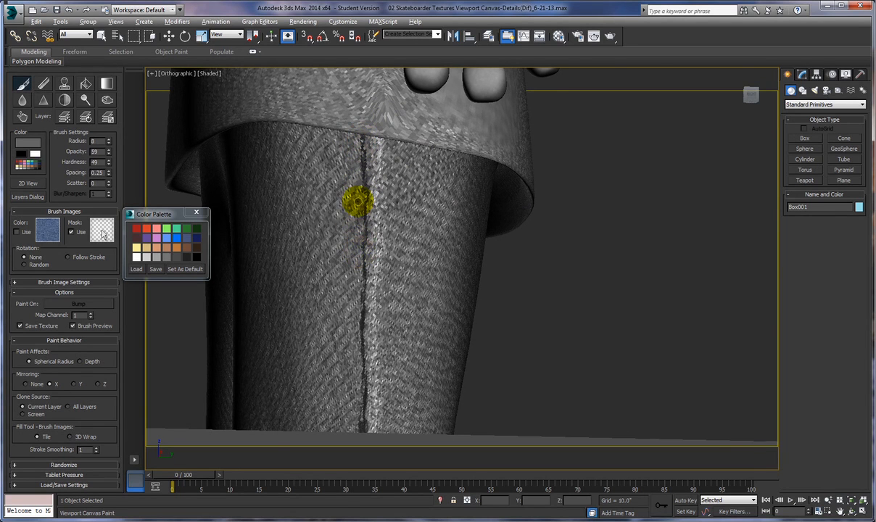
Step: Close the colour palette and display the bump texture at 1:1 in an enlarged 2D Paint window, showing the shirt's back piece
scroll(358, 201, down, 5)
alt+middle_drag(428, 213, 528, 249)
alt+middle_drag(567, 189, 571, 248)
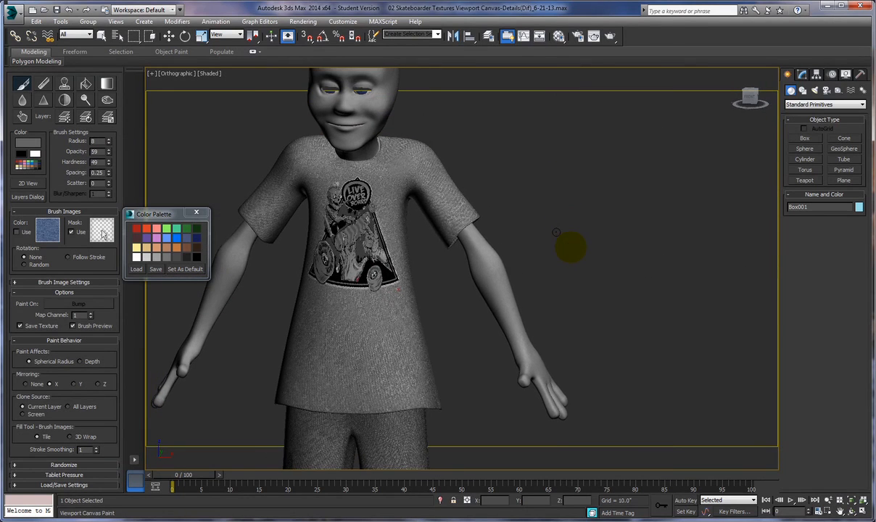
click(196, 215)
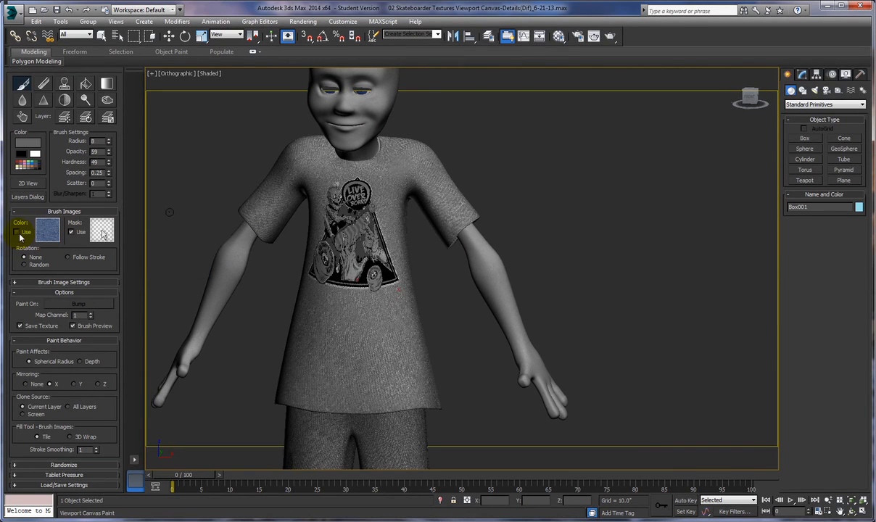
click(28, 184)
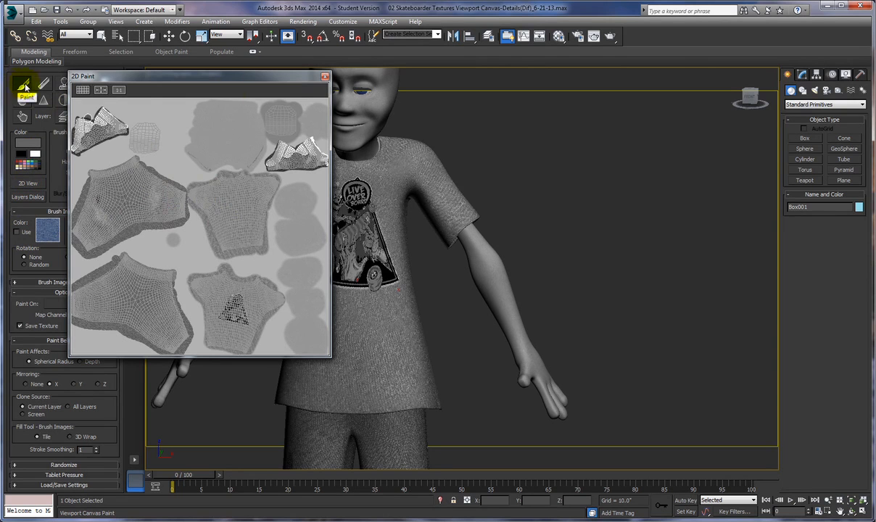
click(119, 92)
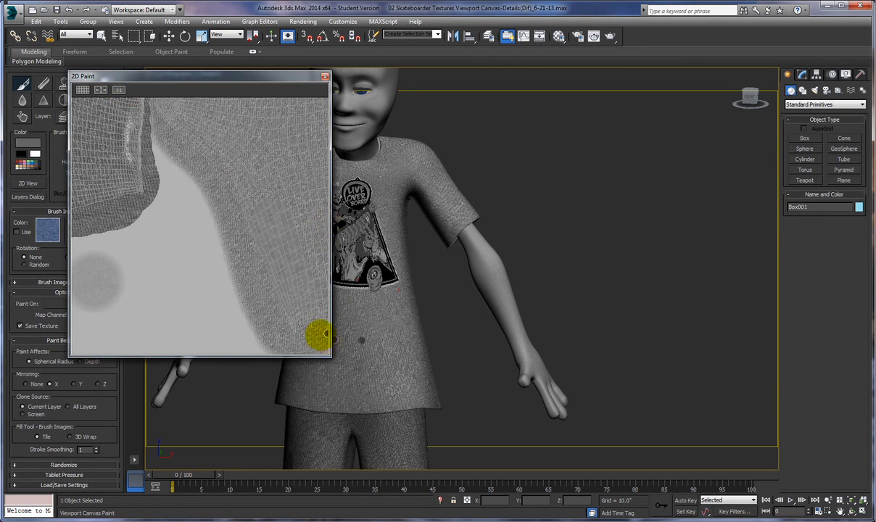
mouse_move(327, 356)
mouse_down()
mouse_move(671, 415)
mouse_move(718, 458)
mouse_up()
mouse_move(473, 244)
middle_down()
mouse_move(385, 317)
mouse_move(354, 285)
middle_up()
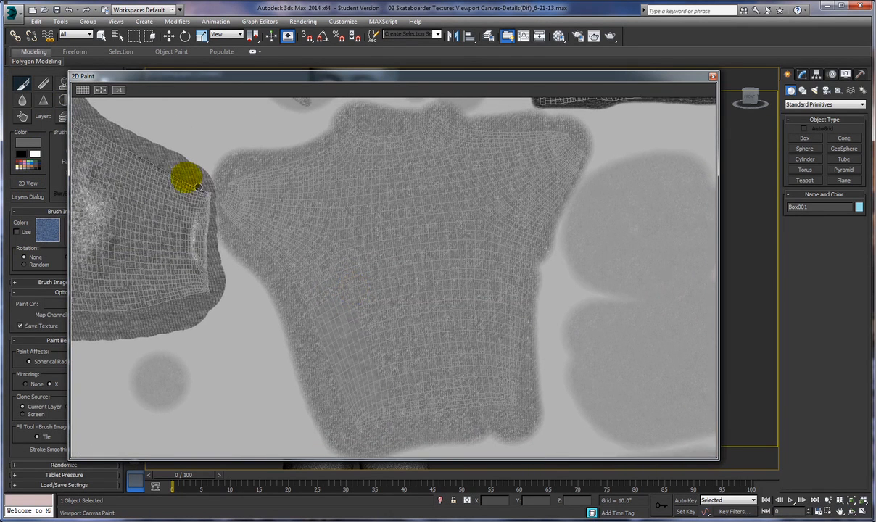
Step: Select the Blur tool and arrange the 2D Paint window between the brush settings and the character's front view
click(21, 101)
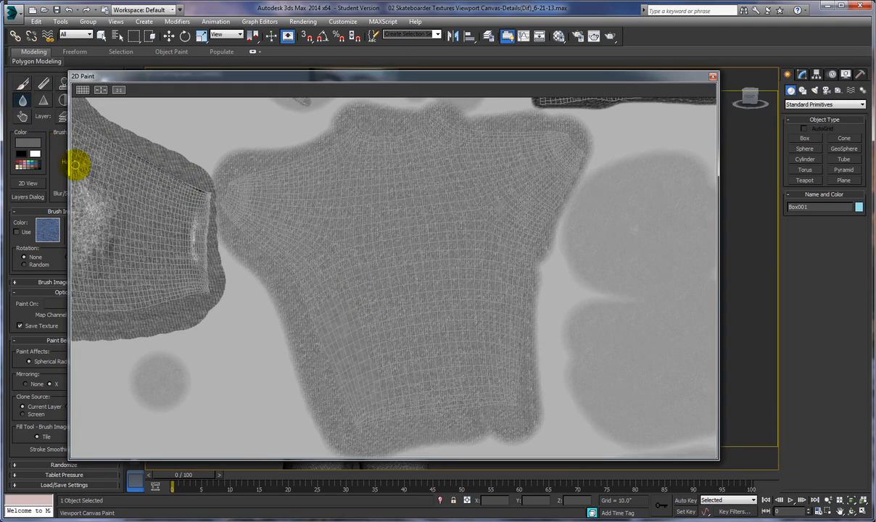
drag(141, 82, 191, 78)
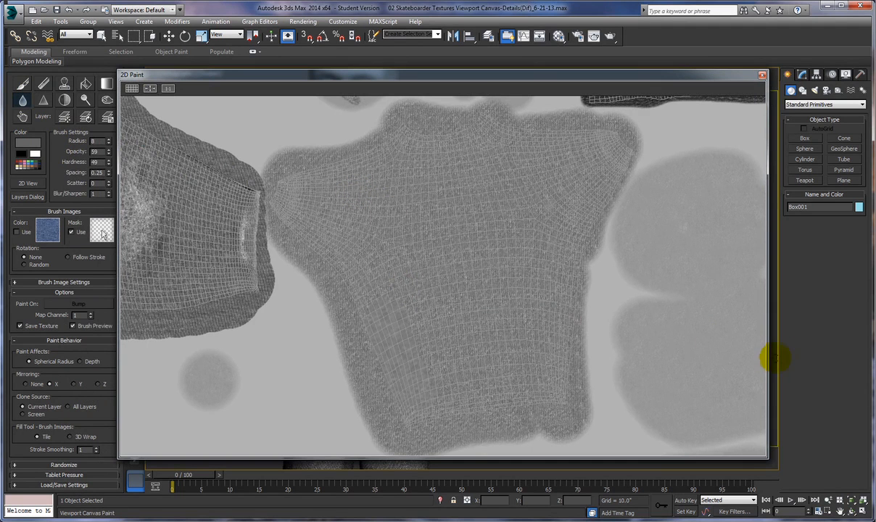
drag(765, 356, 577, 348)
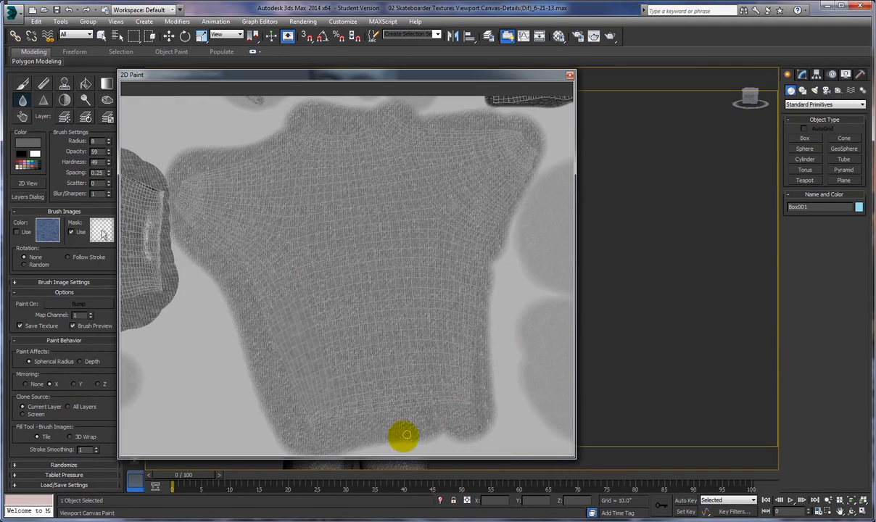
drag(576, 299, 559, 298)
drag(480, 74, 345, 74)
mouse_move(517, 229)
middle_down()
mouse_move(672, 238)
mouse_move(790, 223)
middle_up()
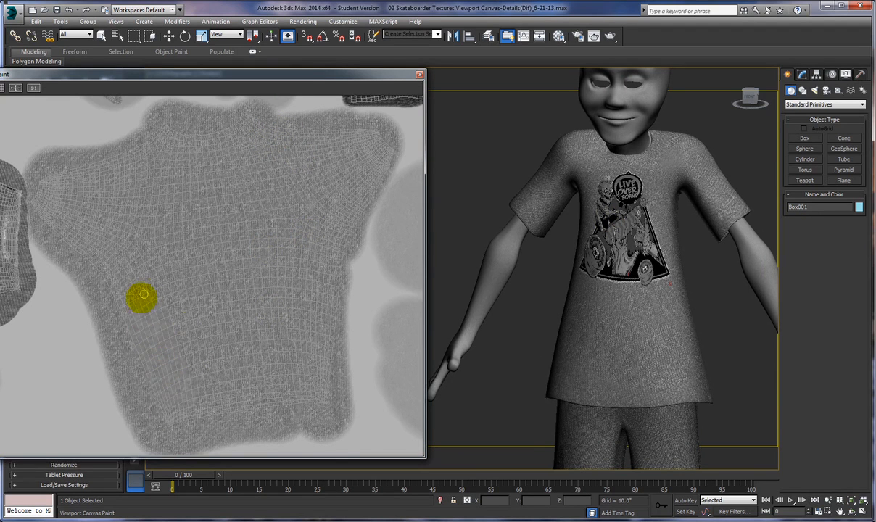
drag(350, 74, 469, 71)
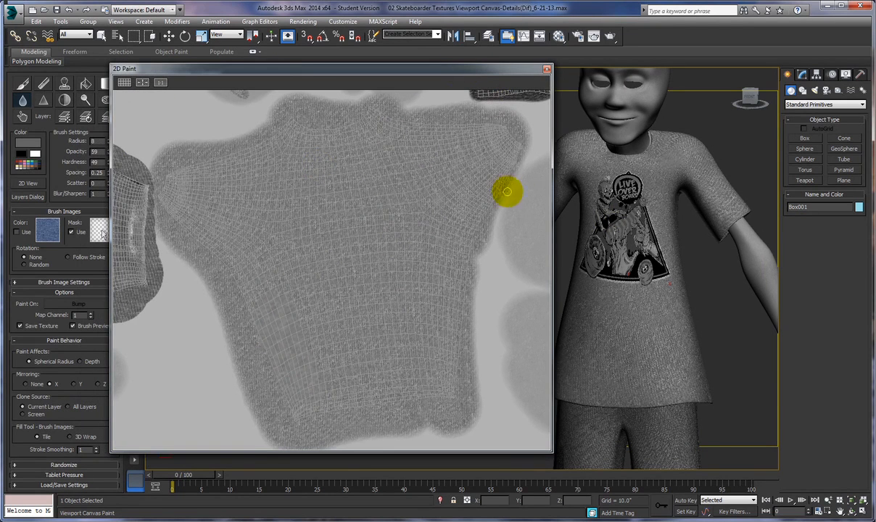
drag(553, 199, 509, 193)
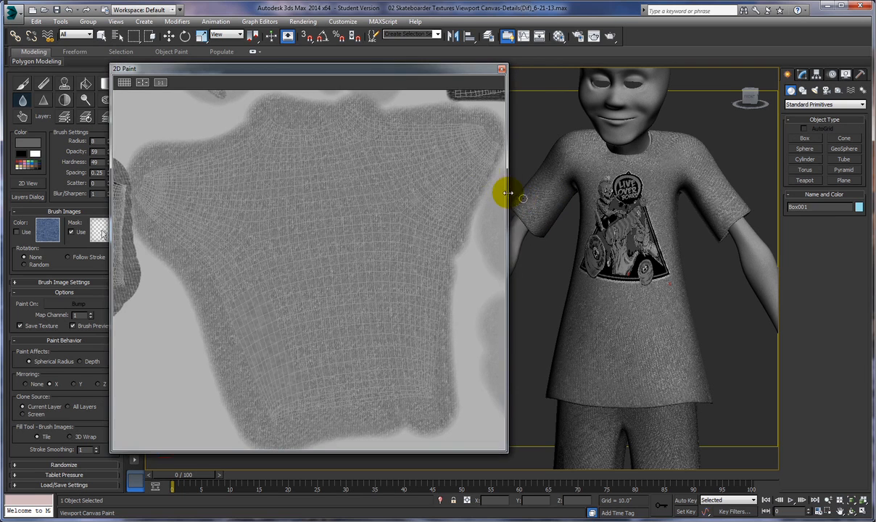
drag(377, 68, 390, 69)
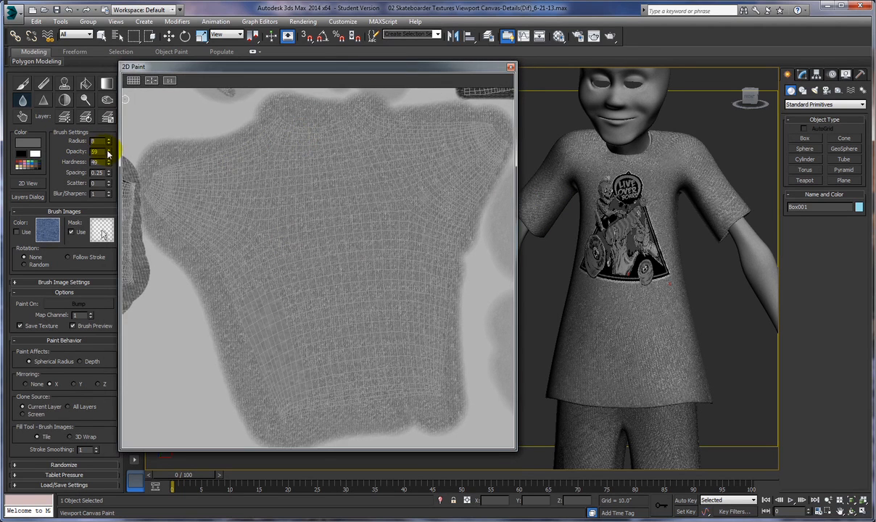
Step: Set the Blur brush to radius 104, opacity 50 and hardness 0, and blur the fabric of the shirt's back piece
drag(109, 83, 109, 81)
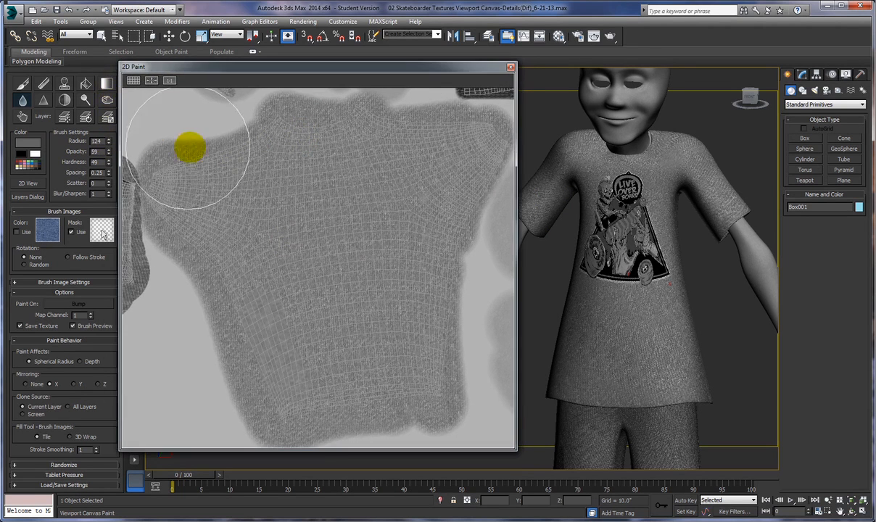
drag(109, 143, 110, 144)
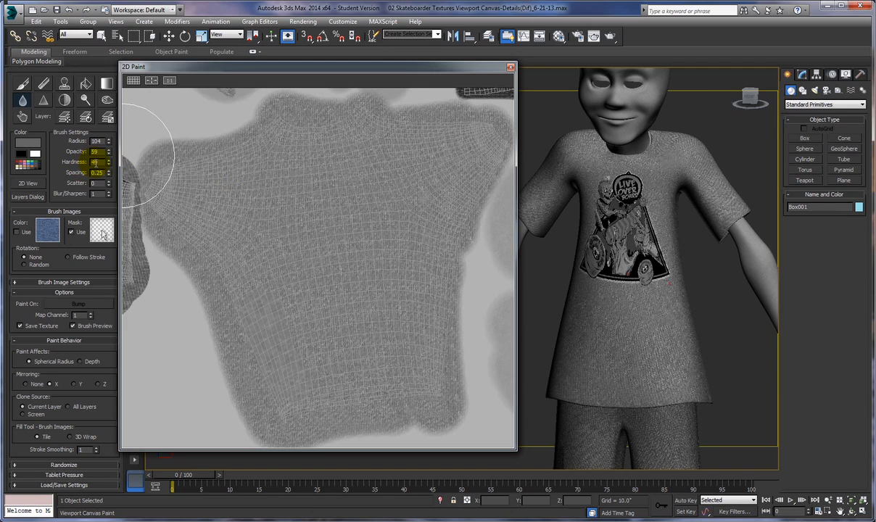
drag(109, 156, 108, 157)
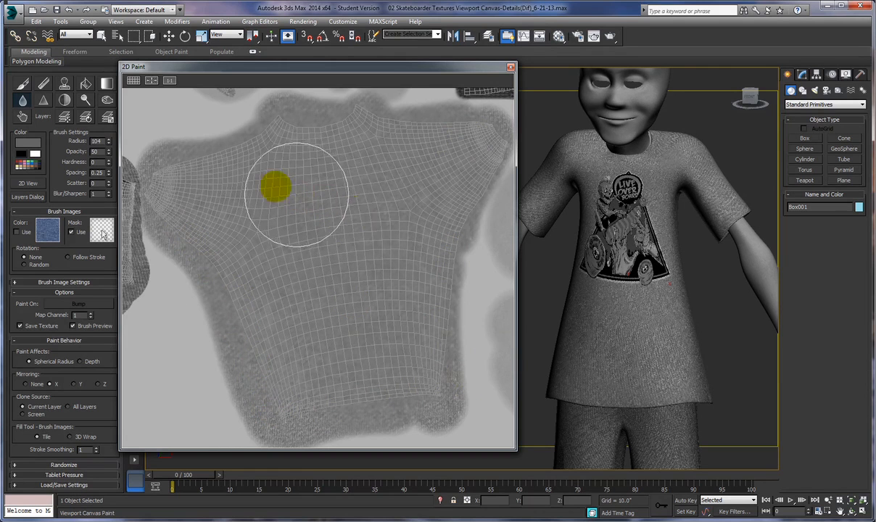
Step: Blur the fabric and the printed graphic on the shirt's front piece in the 2D Paint window
middle_drag(472, 325, 406, 87)
mouse_move(397, 290)
middle_down()
mouse_move(470, 153)
mouse_move(457, 164)
middle_up()
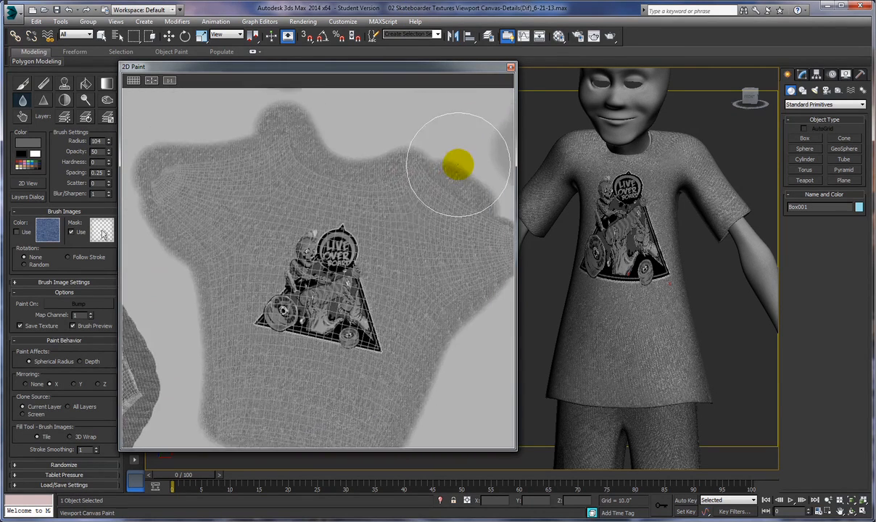
scroll(449, 170, down, 2)
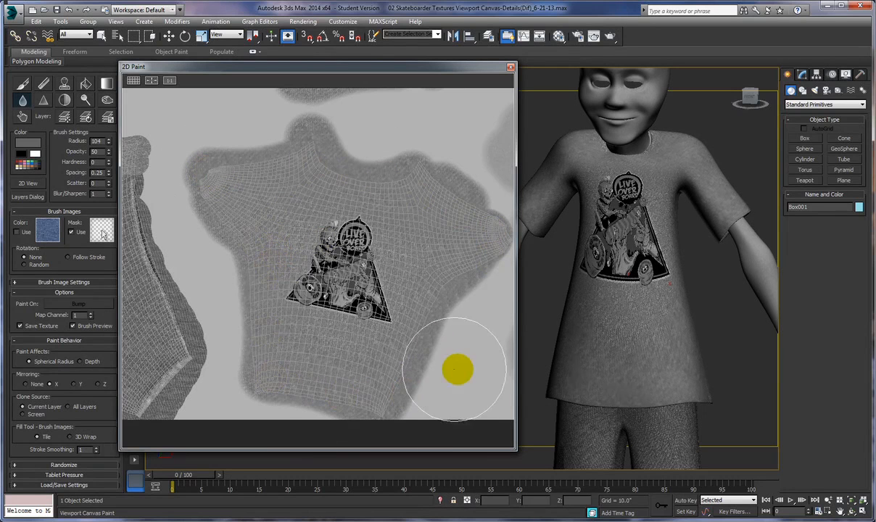
mouse_move(469, 369)
middle_down()
mouse_move(469, 335)
mouse_move(473, 353)
middle_up()
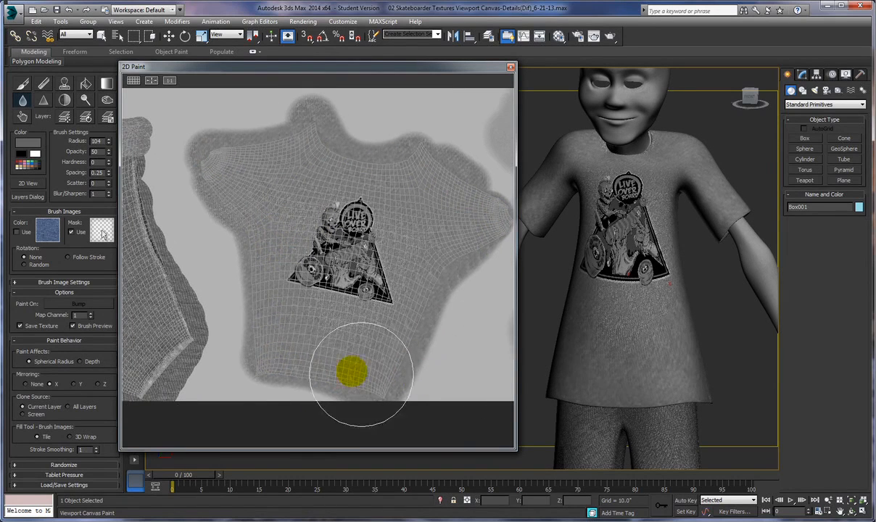
mouse_move(235, 181)
mouse_down()
mouse_move(338, 161)
mouse_move(340, 260)
mouse_move(395, 264)
mouse_move(445, 168)
mouse_up()
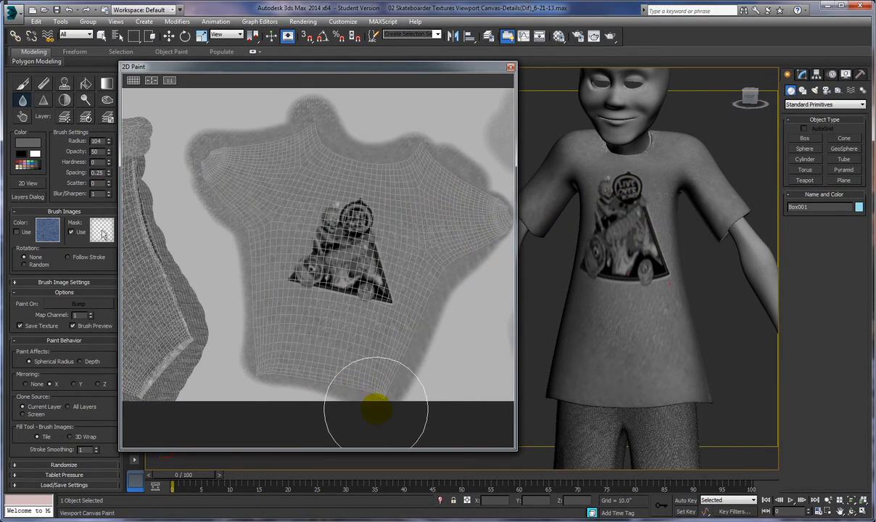
scroll(437, 360, down, 2)
middle_drag(446, 355, 451, 308)
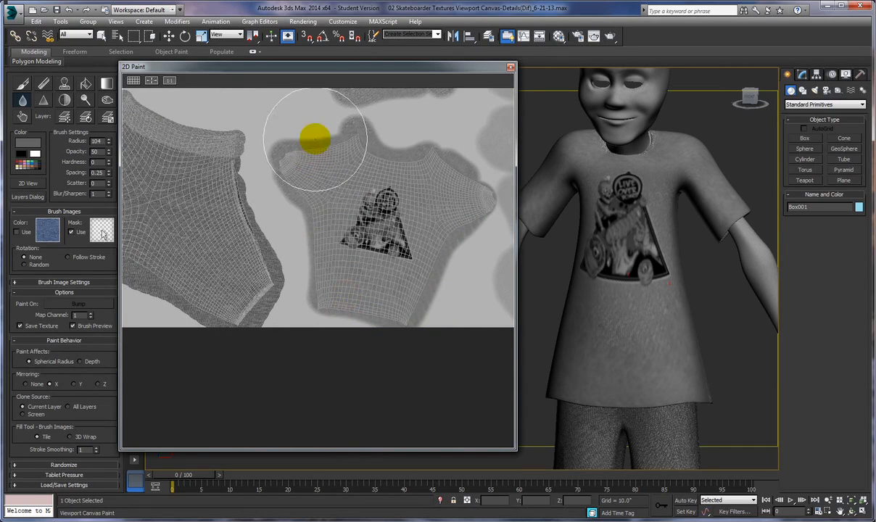
middle_drag(470, 242, 446, 306)
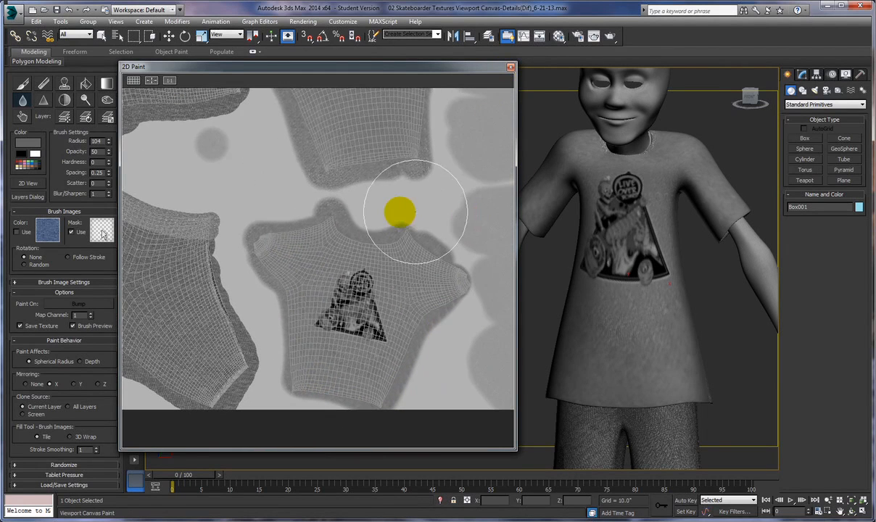
Step: Close the 2D Paint window and frame the character's face in the front view
scroll(392, 211, down, 3)
scroll(388, 210, up, 3)
mouse_move(395, 187)
middle_down()
mouse_move(383, 234)
mouse_move(383, 318)
mouse_move(348, 331)
middle_up()
scroll(305, 326, up, 4)
mouse_move(303, 298)
middle_down()
mouse_move(297, 325)
mouse_move(301, 287)
middle_up()
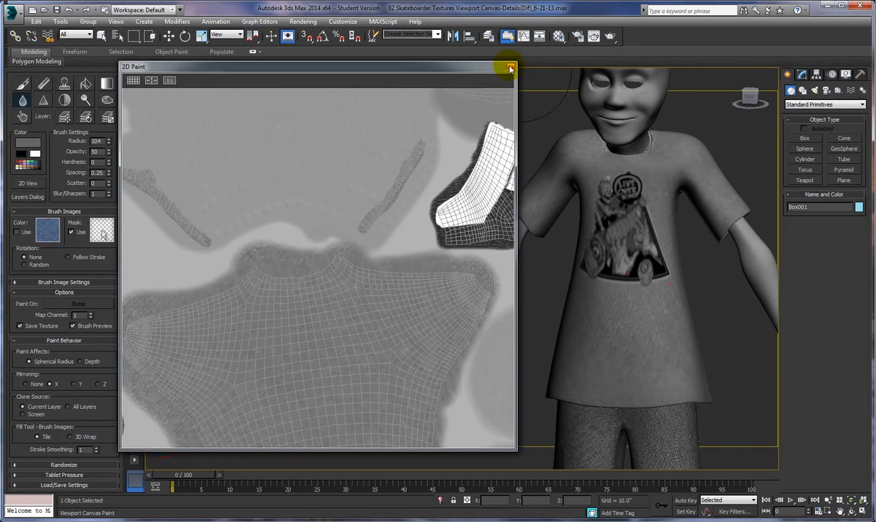
click(510, 68)
middle_drag(623, 217, 409, 278)
scroll(550, 239, down, 3)
scroll(543, 228, up, 3)
middle_drag(539, 217, 576, 323)
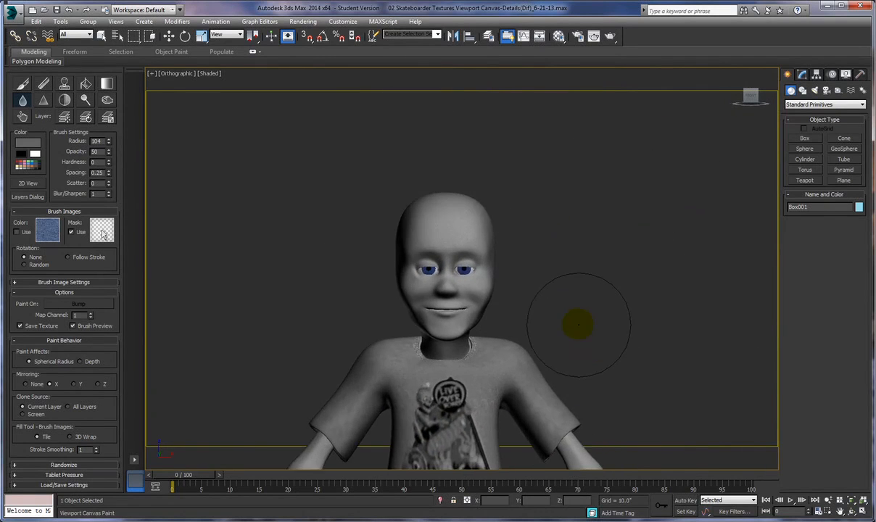
scroll(571, 264, up, 5)
middle_drag(563, 361, 757, 261)
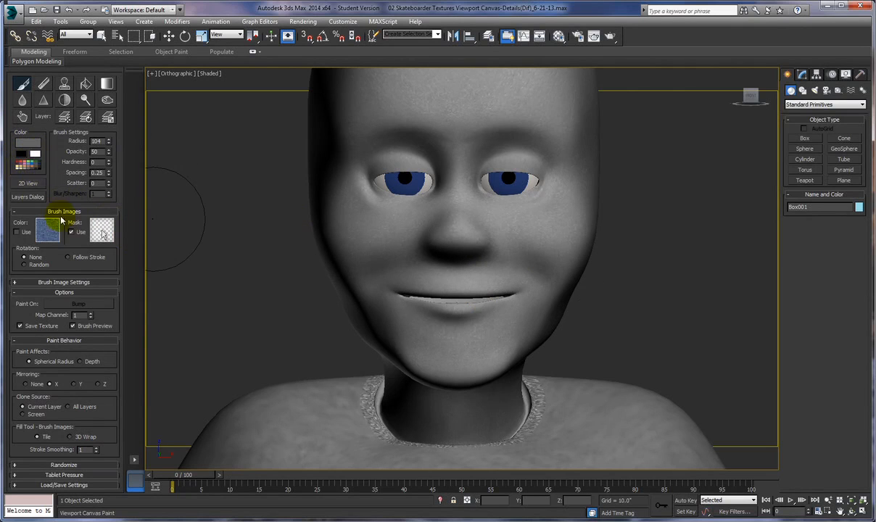
Step: Choose light grey from the colour palette for the Paint brush and set its radius to 45 and opacity to 100
click(27, 167)
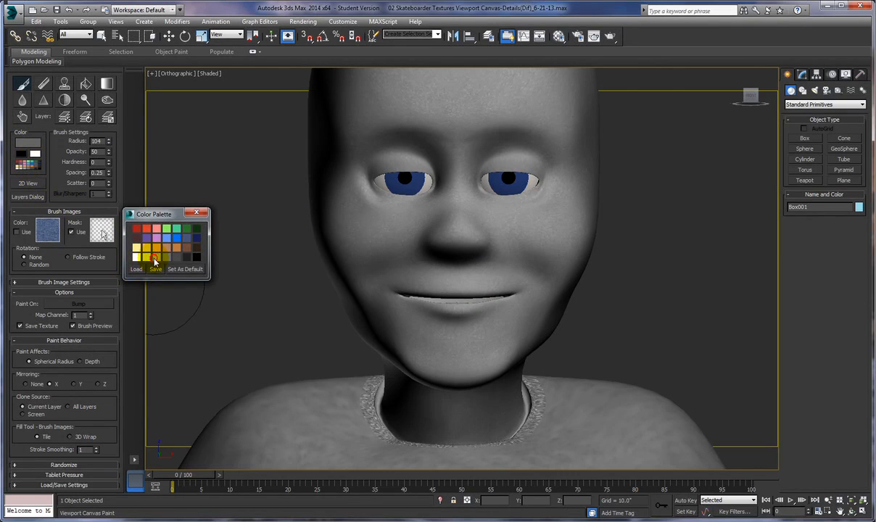
click(154, 258)
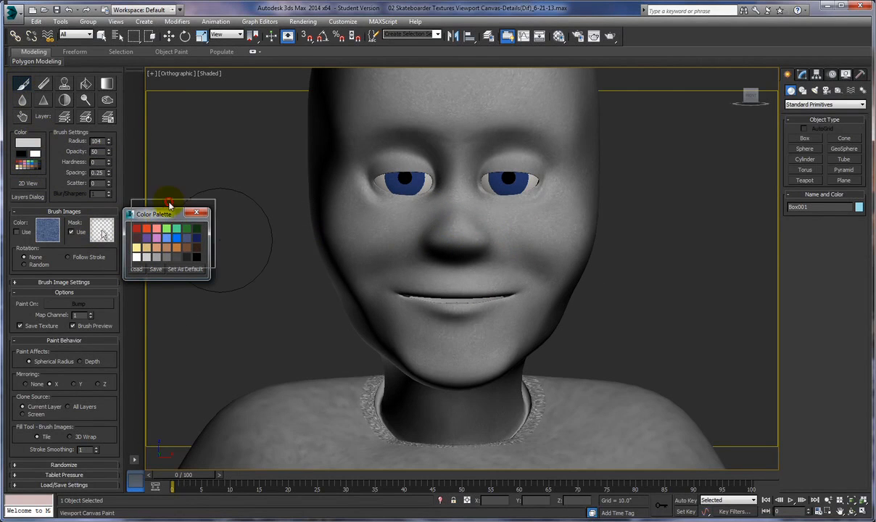
drag(169, 205, 208, 111)
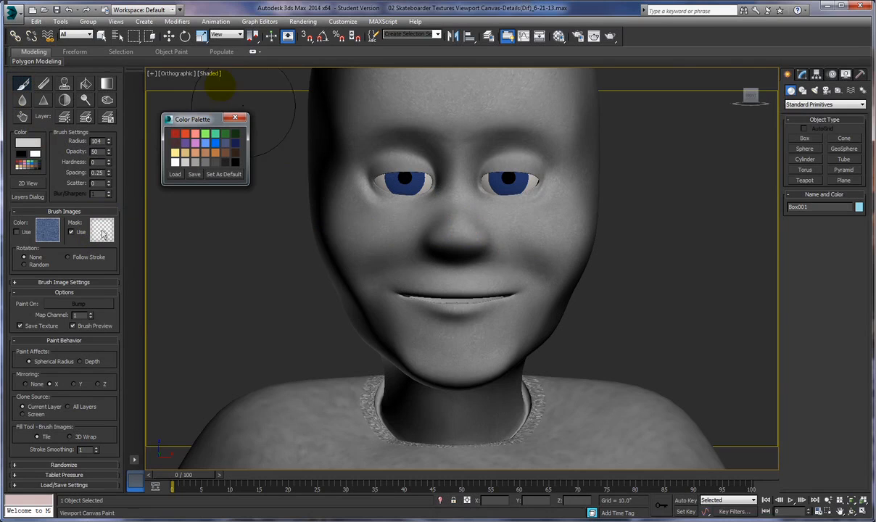
drag(107, 145, 106, 153)
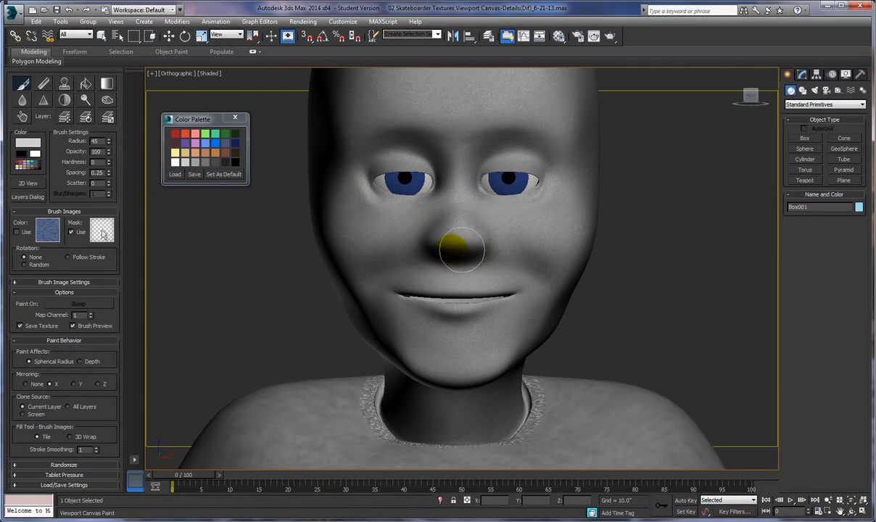
Step: Set the brush opacity to 51 and paint light grey over the skin of the cheeks, forehead and sides of the head
mouse_move(475, 268)
alt+middle_down()
mouse_move(430, 268)
mouse_move(449, 268)
alt+middle_up()
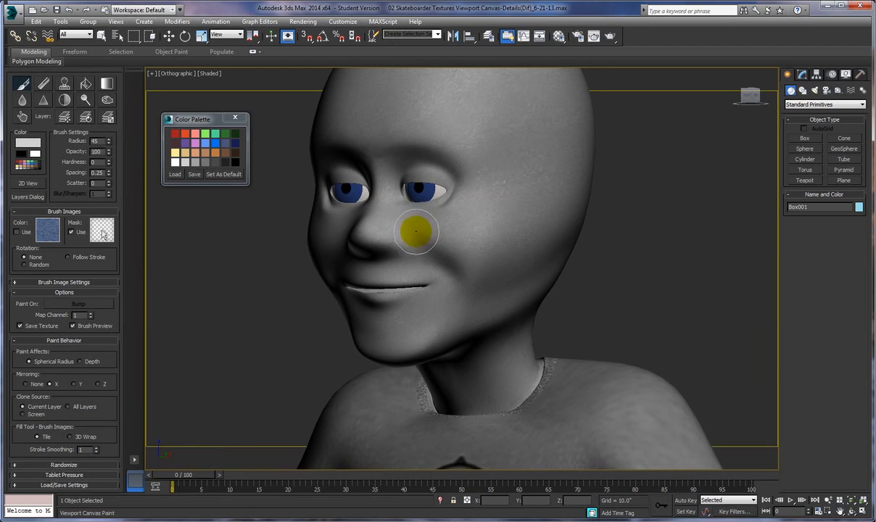
mouse_move(419, 236)
mouse_down()
mouse_move(455, 248)
mouse_move(458, 219)
mouse_move(427, 234)
mouse_move(369, 224)
mouse_up()
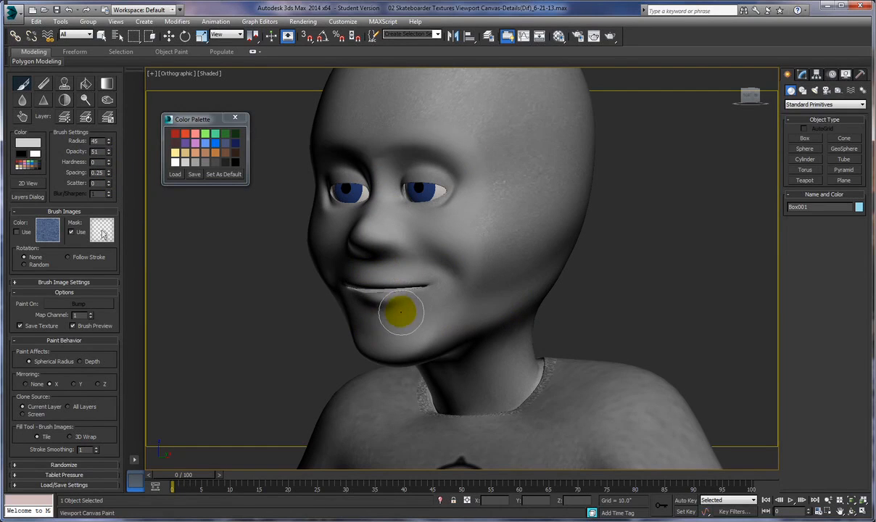
alt+middle_drag(396, 306, 506, 301)
key(super)
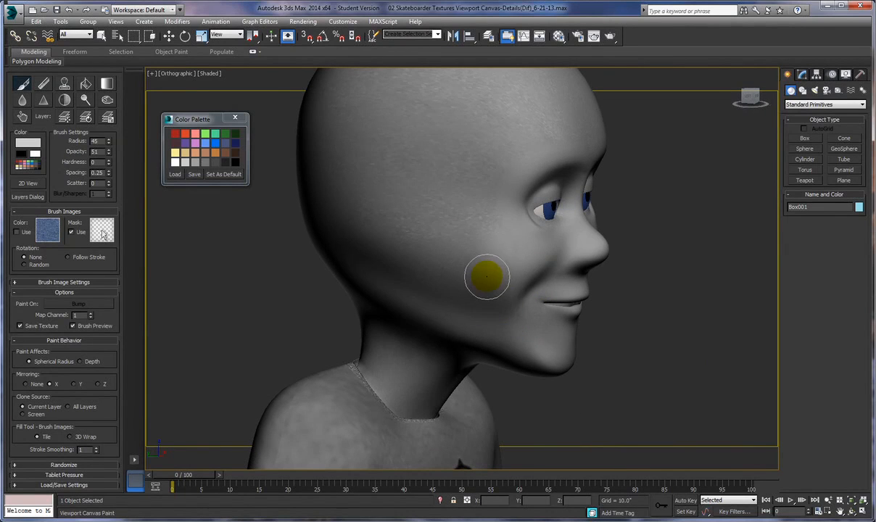
mouse_move(542, 310)
alt+middle_down()
mouse_move(511, 309)
mouse_move(452, 172)
alt+middle_up()
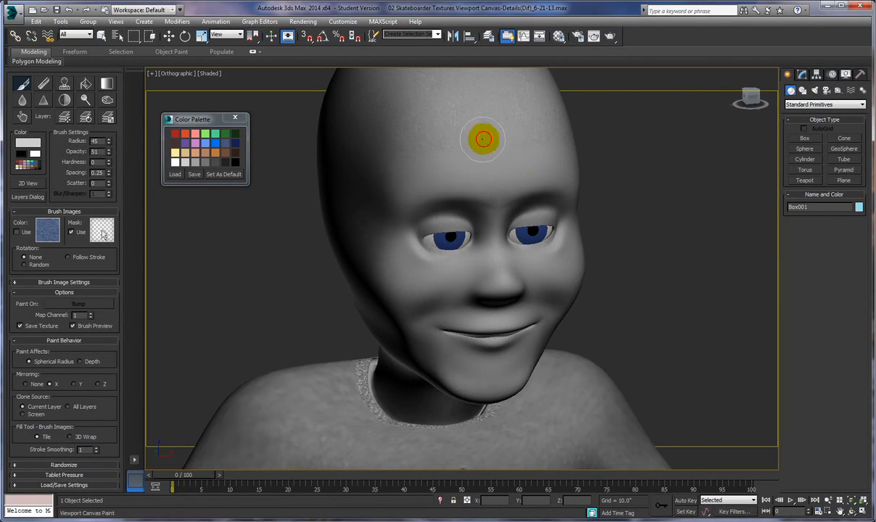
alt+middle_drag(631, 209, 518, 205)
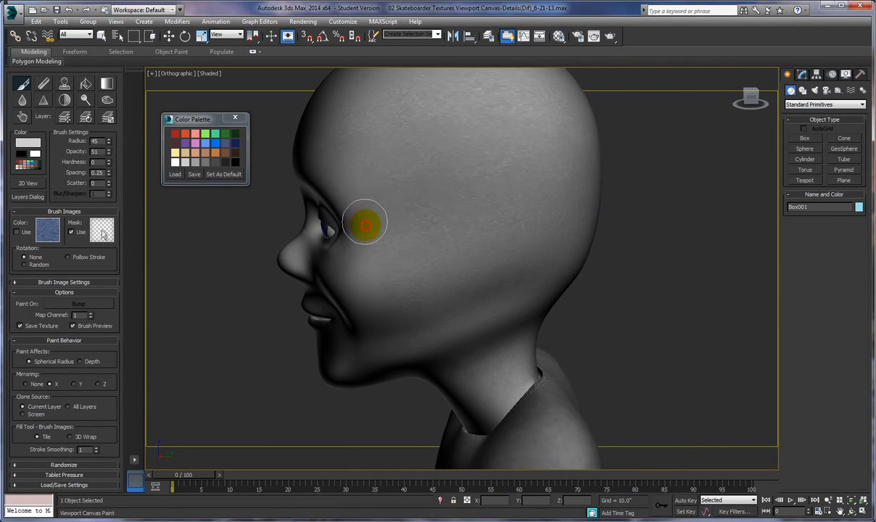
Step: Paint light grey over the remaining skin around the jaw, temples and neck, down to the shirt collar
mouse_move(503, 198)
alt+middle_down()
mouse_move(540, 203)
mouse_move(555, 219)
mouse_move(653, 214)
mouse_move(631, 207)
alt+middle_up()
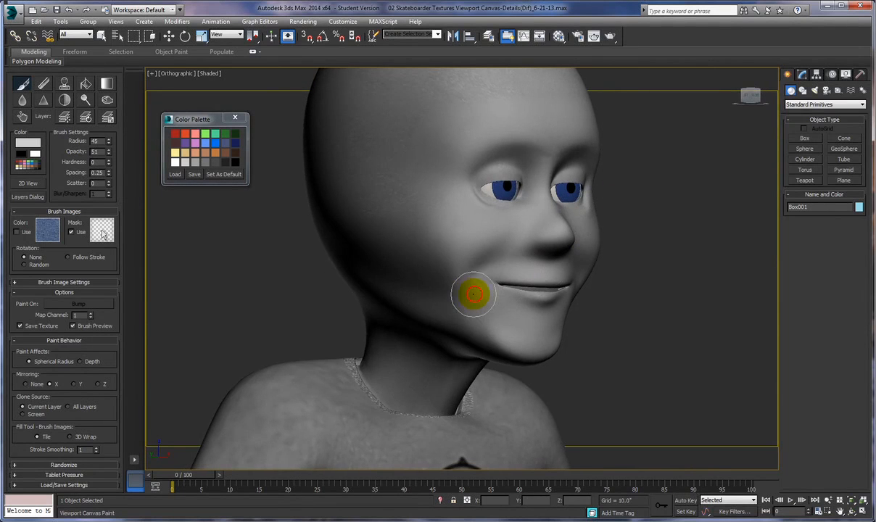
alt+middle_drag(640, 280, 522, 280)
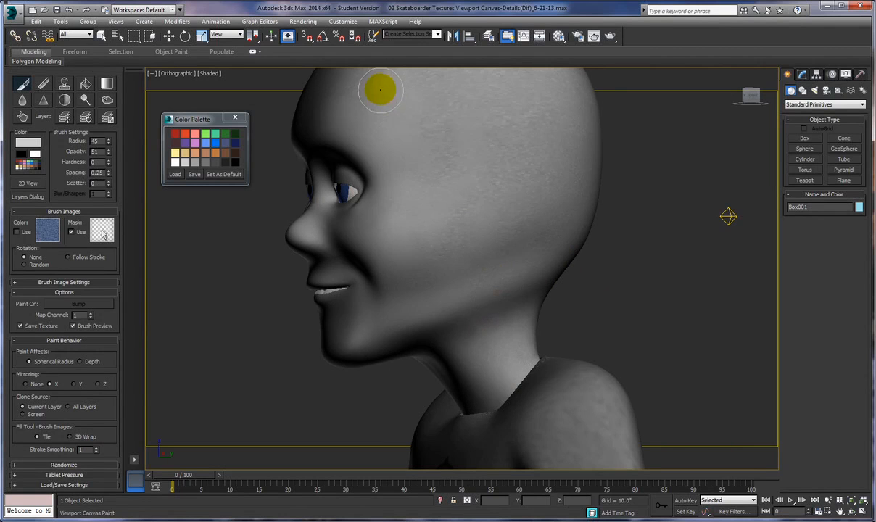
alt+middle_drag(522, 216, 543, 195)
mouse_move(420, 155)
alt+middle_down()
mouse_move(472, 154)
mouse_move(506, 134)
alt+middle_up()
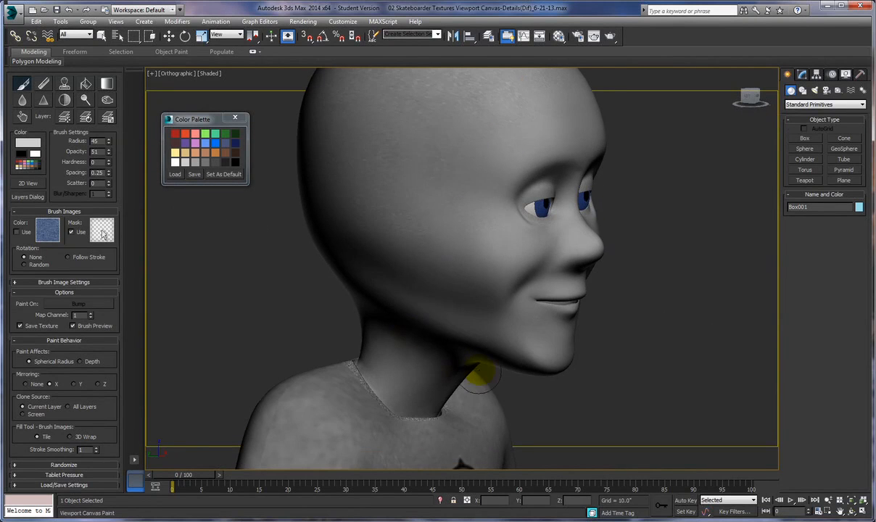
alt+middle_drag(653, 346, 653, 345)
alt+middle_drag(556, 348, 553, 358)
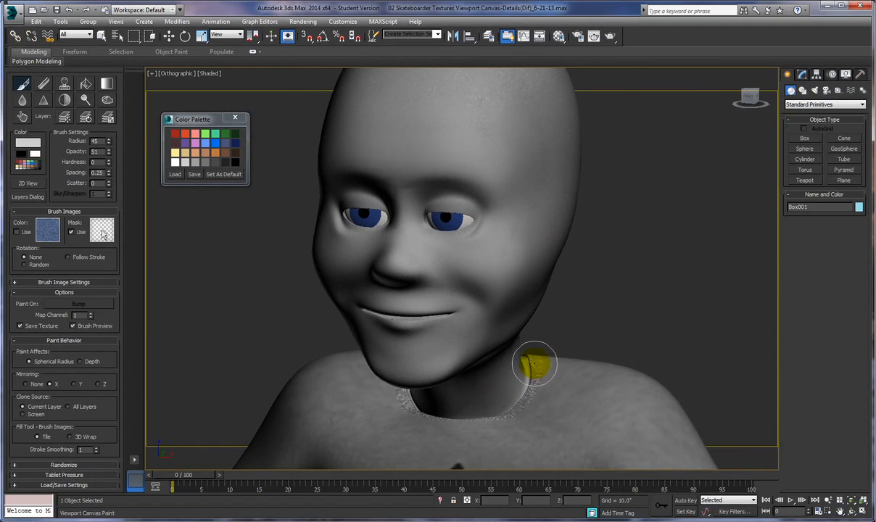
mouse_move(530, 386)
mouse_down()
mouse_move(433, 423)
mouse_move(531, 384)
mouse_move(534, 395)
mouse_up()
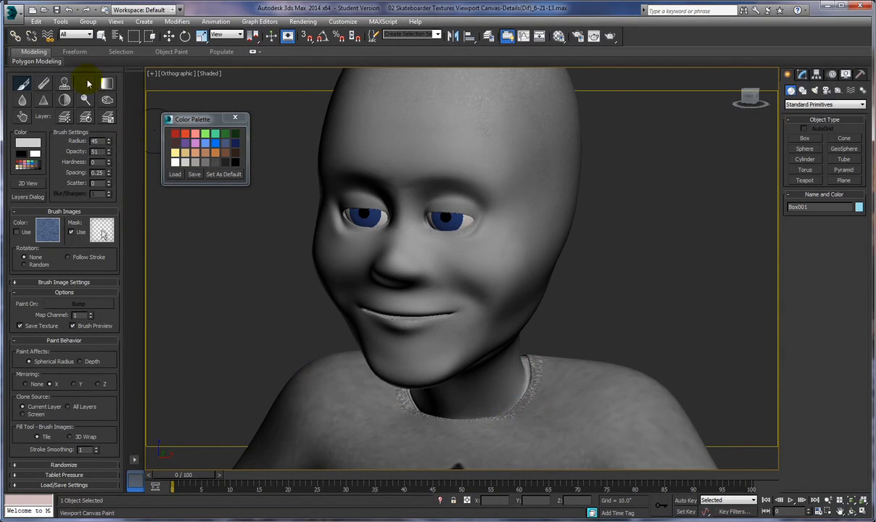
Step: Reopen the 2D Paint window beside the character's face and collar, showing the area between the shirt's back and front pieces
click(33, 61)
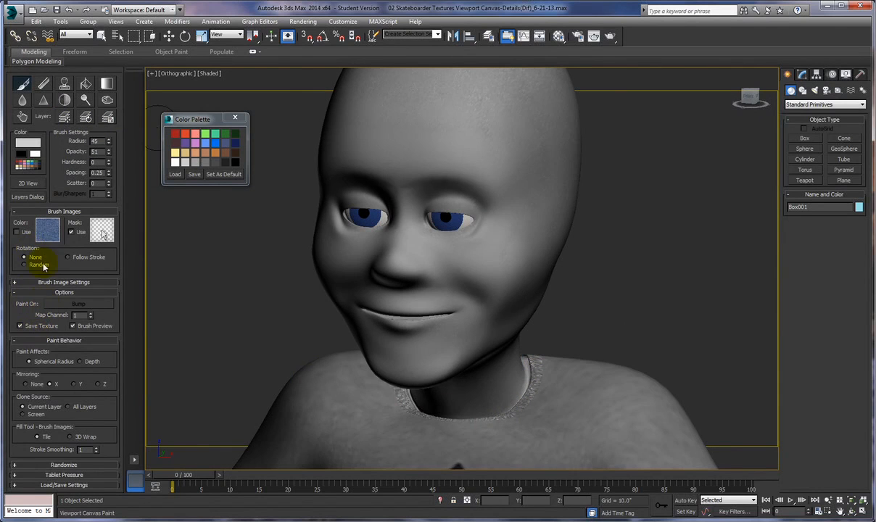
click(28, 184)
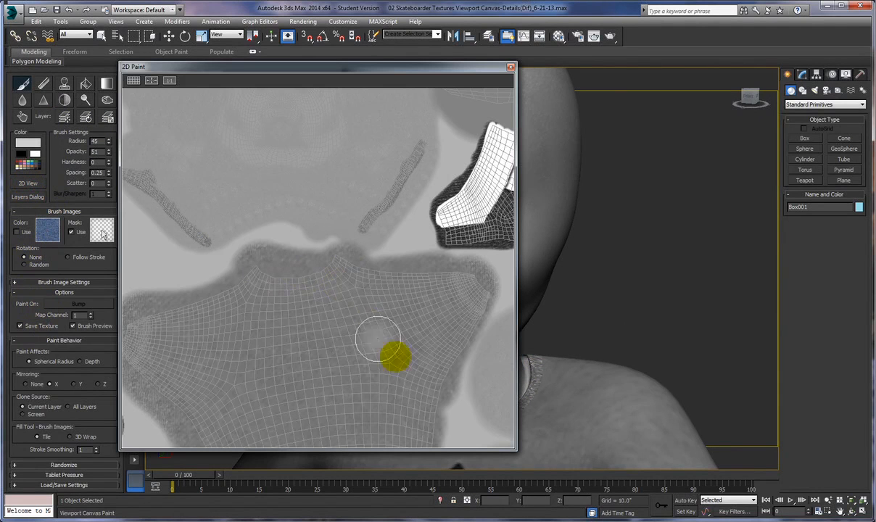
mouse_move(457, 424)
middle_down()
mouse_move(439, 266)
mouse_move(440, 95)
mouse_move(427, 151)
mouse_move(431, 334)
middle_up()
middle_drag(640, 236, 745, 189)
scroll(661, 280, up, 3)
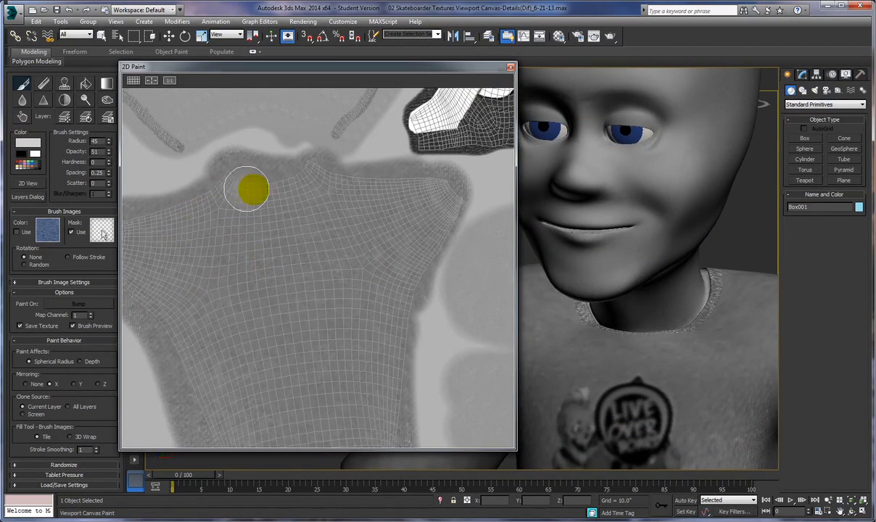
middle_drag(311, 306, 297, 157)
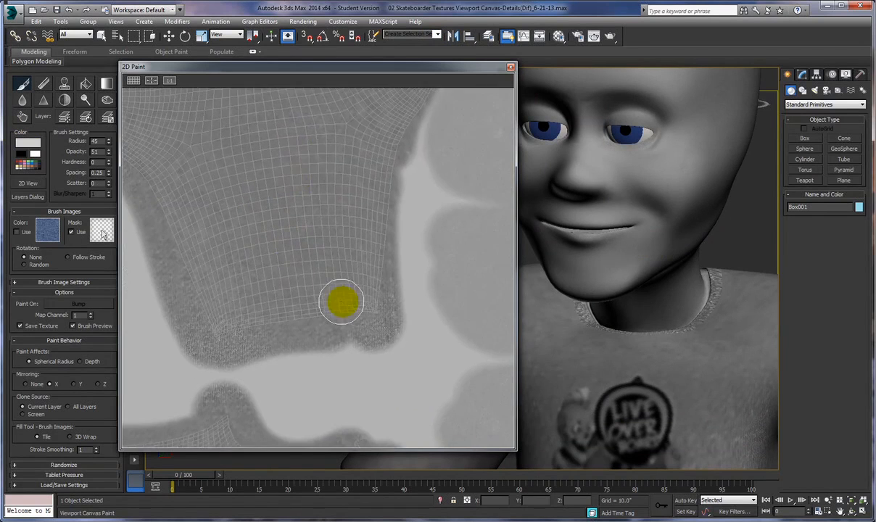
middle_drag(342, 301, 325, 189)
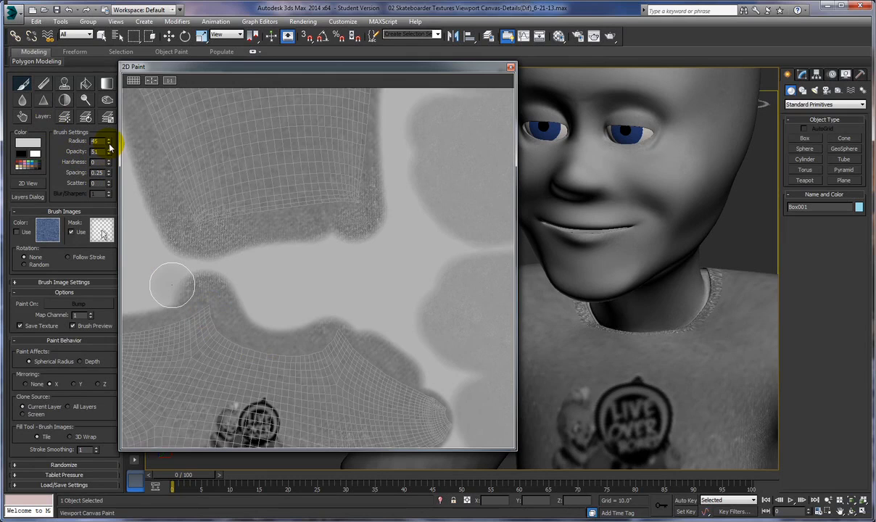
Step: Set the brush hardness to 52 and radius to 17, and switch to the Blur tool for the shirt's neckline
drag(108, 163, 109, 145)
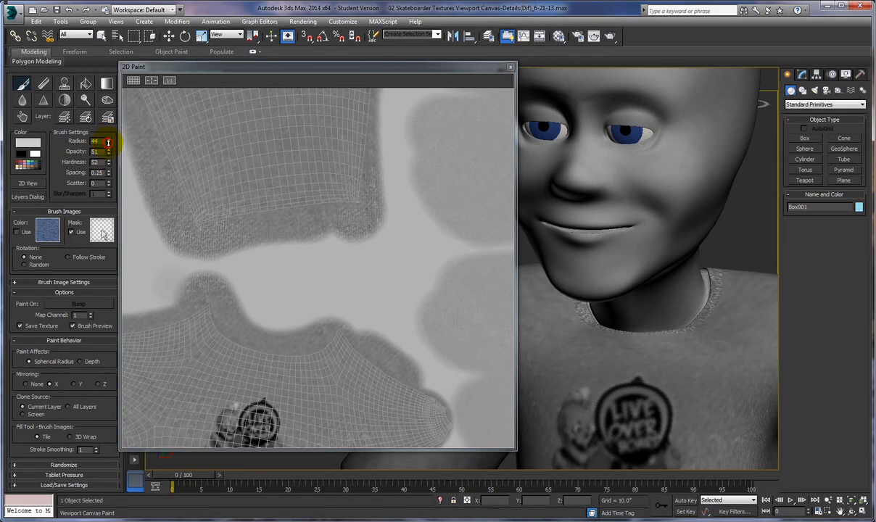
mouse_move(298, 286)
middle_down()
mouse_move(303, 243)
mouse_move(369, 199)
middle_up()
scroll(304, 243, up, 1)
scroll(304, 242, up, 1)
middle_drag(299, 240, 357, 201)
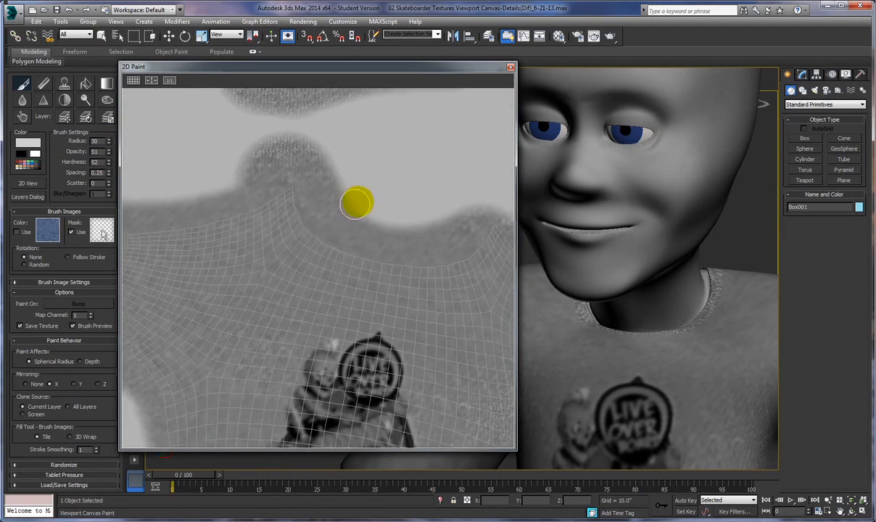
drag(109, 143, 109, 147)
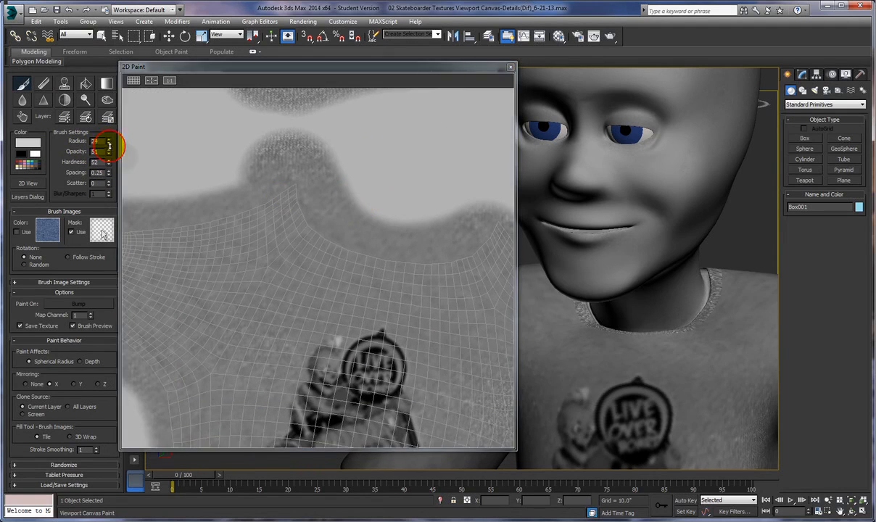
click(22, 99)
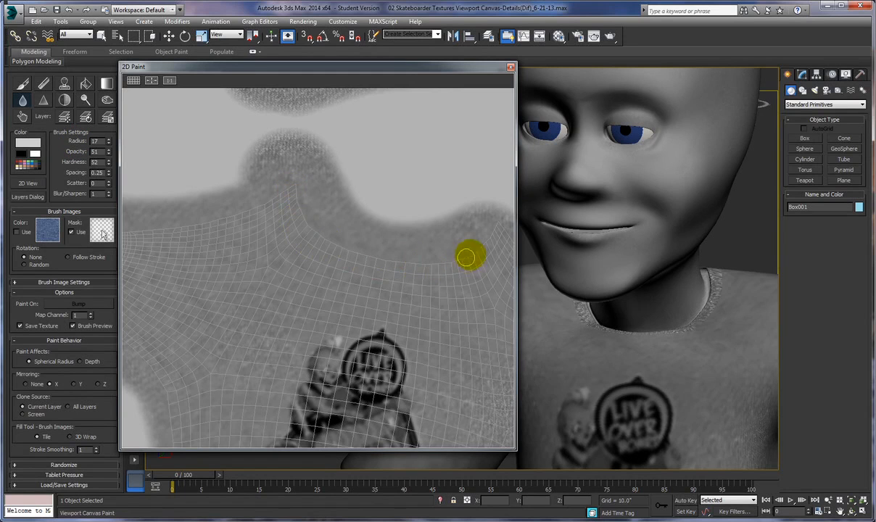
Step: Blur the rough fabric of the narrow collar strip beside the shoe piece in the 2D Paint window
mouse_move(434, 199)
middle_down()
mouse_move(373, 342)
mouse_move(319, 355)
middle_up()
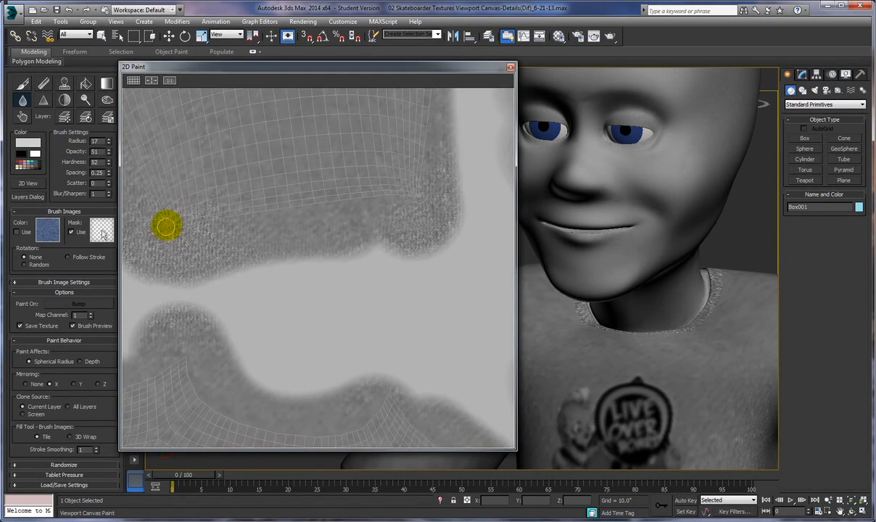
middle_drag(283, 248, 353, 336)
mouse_move(238, 305)
middle_down()
mouse_move(321, 281)
mouse_move(236, 268)
middle_up()
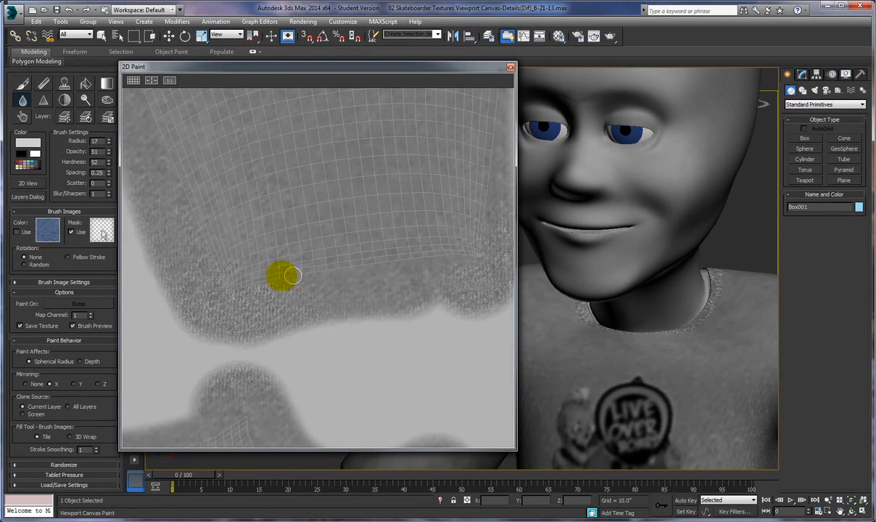
mouse_move(379, 242)
middle_down()
mouse_move(357, 306)
mouse_move(323, 360)
mouse_move(348, 283)
middle_up()
scroll(348, 283, down, 5)
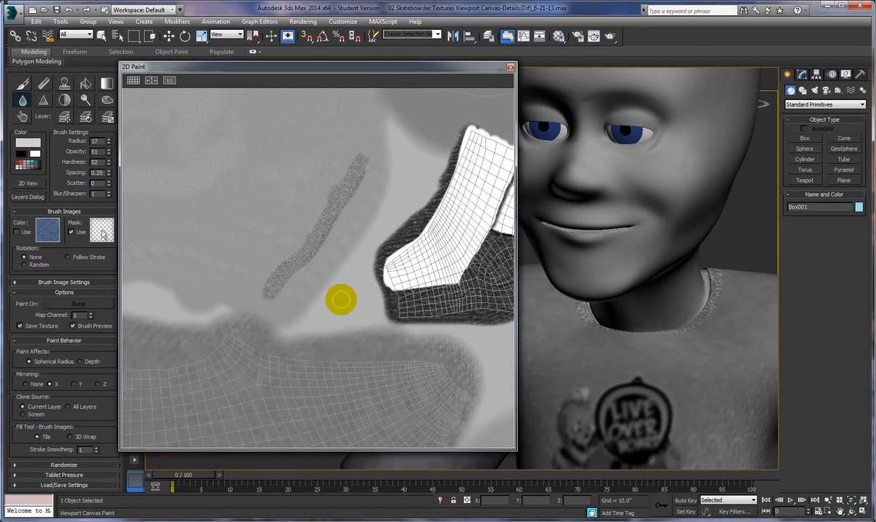
mouse_move(360, 160)
mouse_down()
mouse_move(271, 292)
mouse_move(330, 229)
mouse_move(369, 153)
mouse_up()
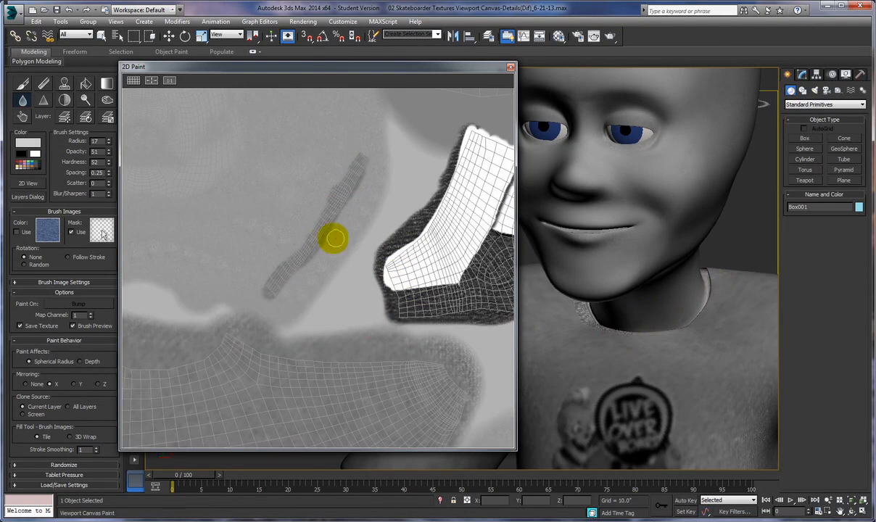
Step: Blur the opposite collar strip along its full length and bring both shirt pieces into view in the 2D Paint window
middle_drag(341, 234, 182, 308)
mouse_move(196, 164)
middle_down()
mouse_move(410, 183)
mouse_move(502, 228)
middle_up()
middle_drag(281, 235, 409, 201)
middle_drag(311, 283, 350, 253)
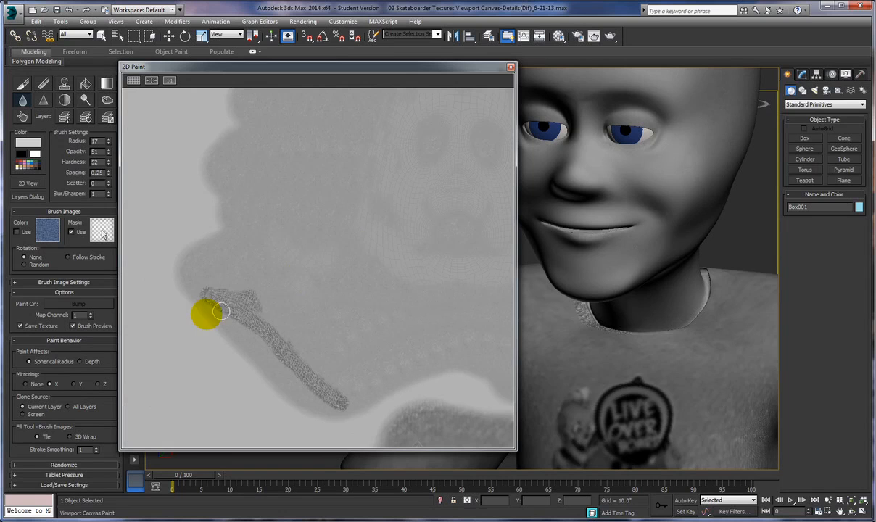
mouse_move(206, 295)
mouse_down()
mouse_move(307, 385)
mouse_move(338, 401)
mouse_move(298, 370)
mouse_up()
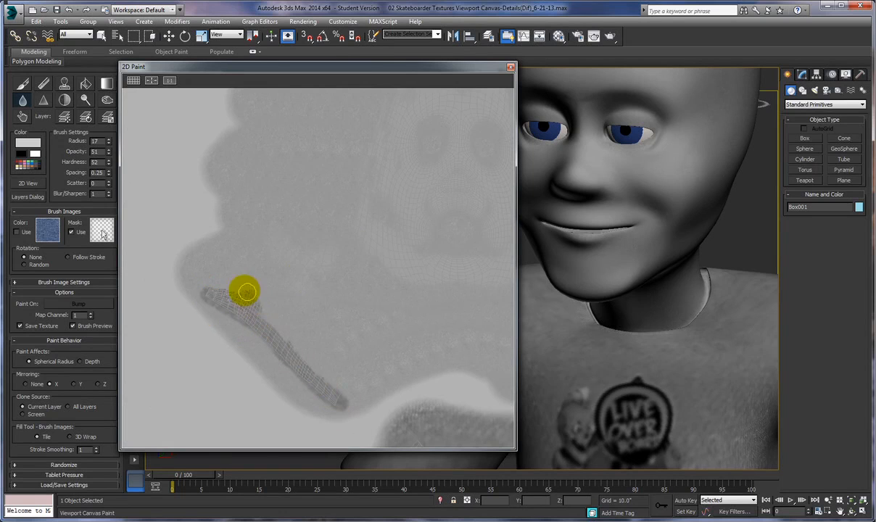
drag(287, 338, 345, 401)
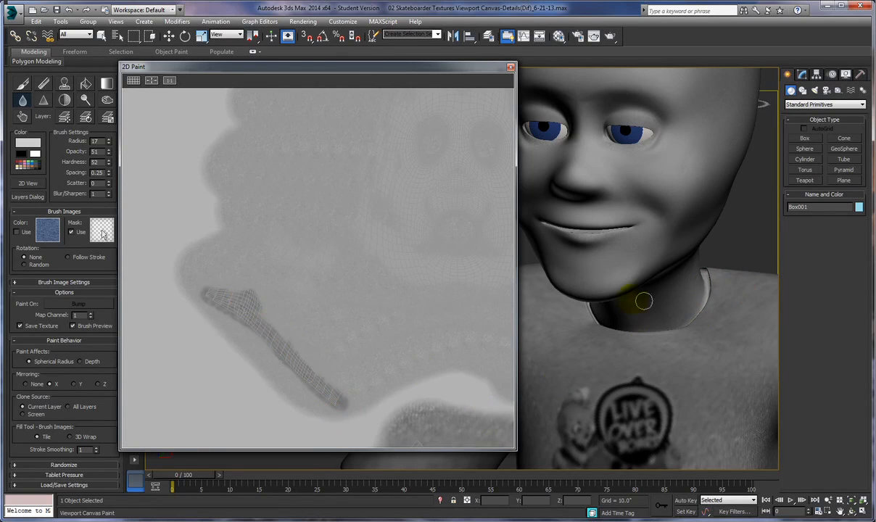
middle_drag(236, 361, 163, 167)
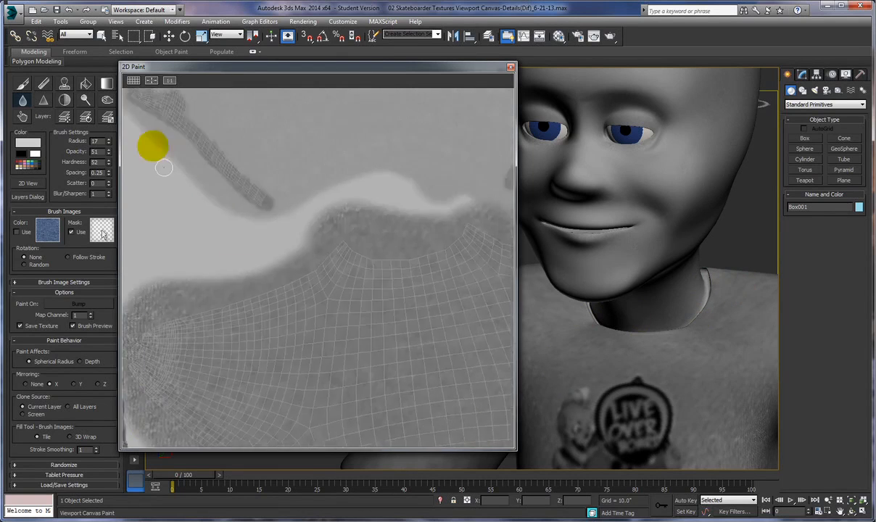
scroll(147, 190, down, 6)
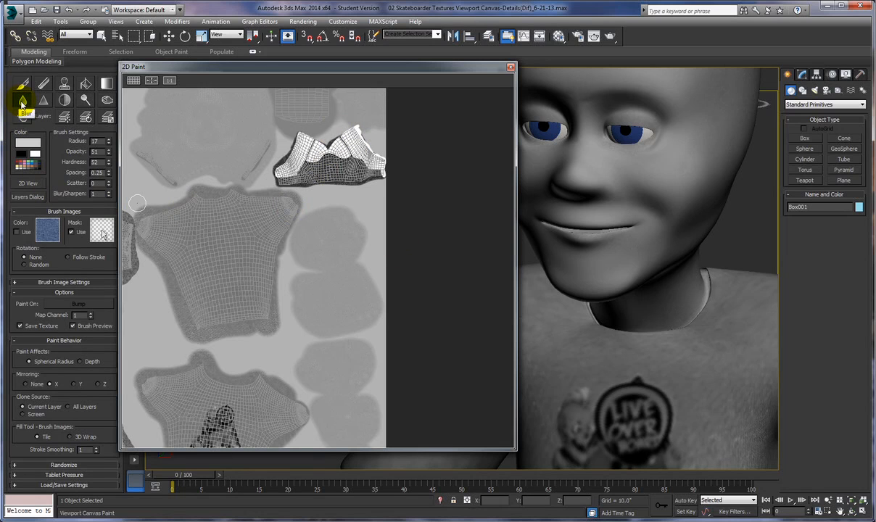
Step: Close the 2D Paint window and the colour palette, and test-render the character's upper body to check the blurred shirt
click(510, 68)
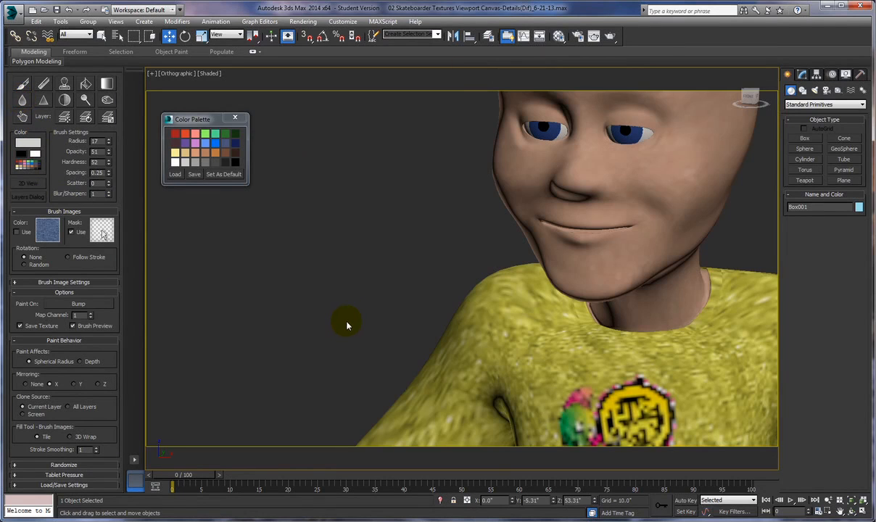
alt+middle_drag(350, 272, 314, 236)
click(246, 119)
click(610, 37)
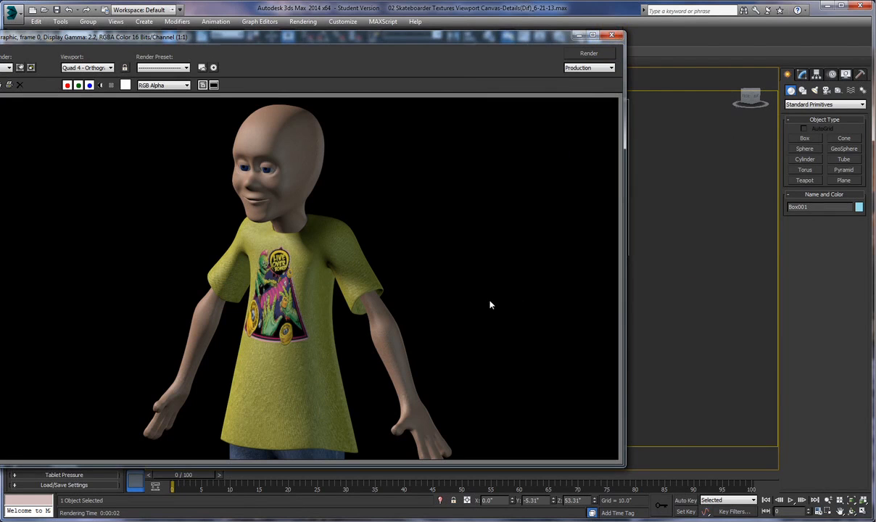
click(611, 34)
Step: Test-render a close-up of the character's head and collar to check the skin and neckline bumps
scroll(526, 378, up, 5)
middle_drag(524, 332, 607, 469)
scroll(590, 352, up, 3)
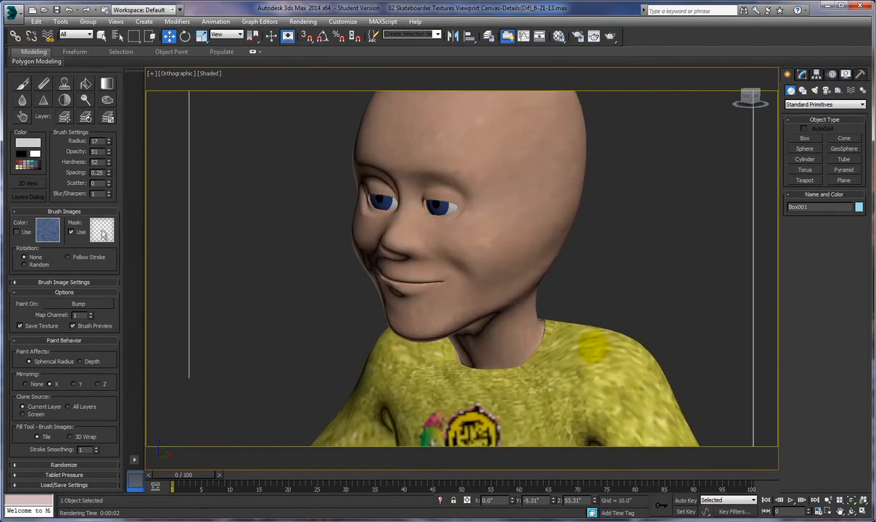
middle_drag(646, 290, 698, 361)
click(610, 38)
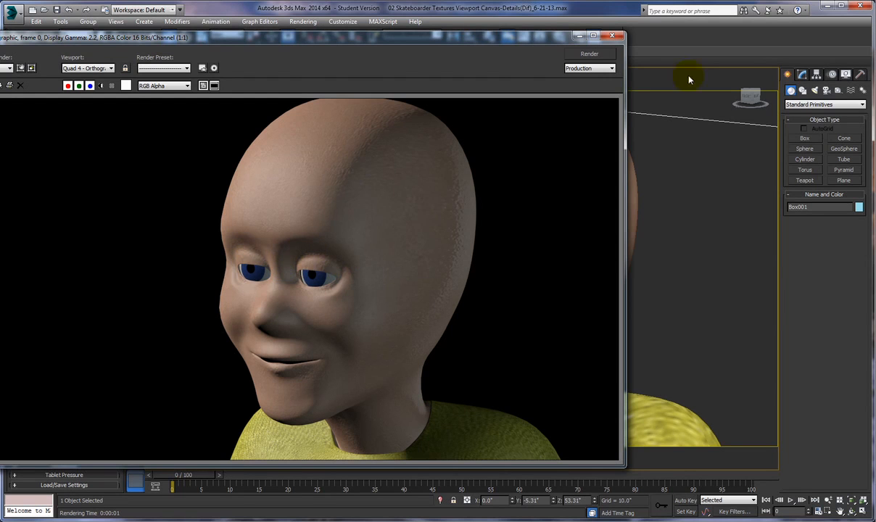
click(611, 35)
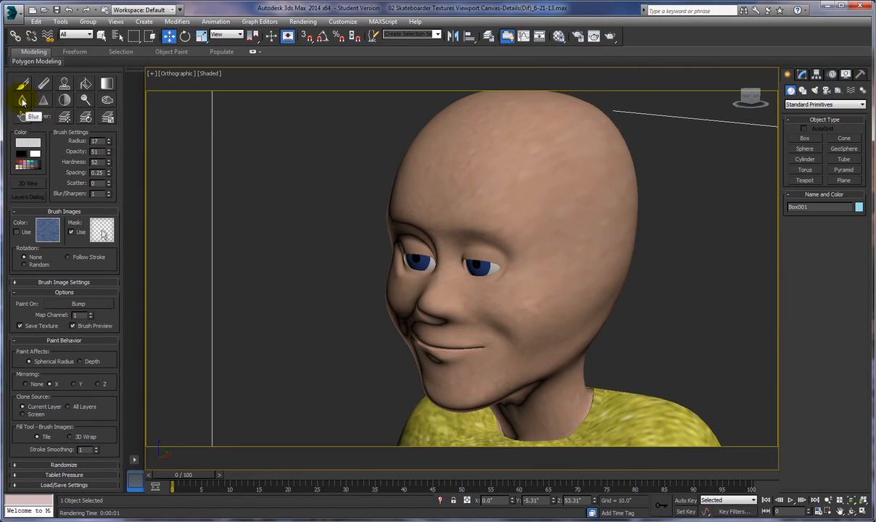
Step: Reactivate the Blur tool and smooth the bump texture along the mouth's lip line in a front view of the face
click(22, 101)
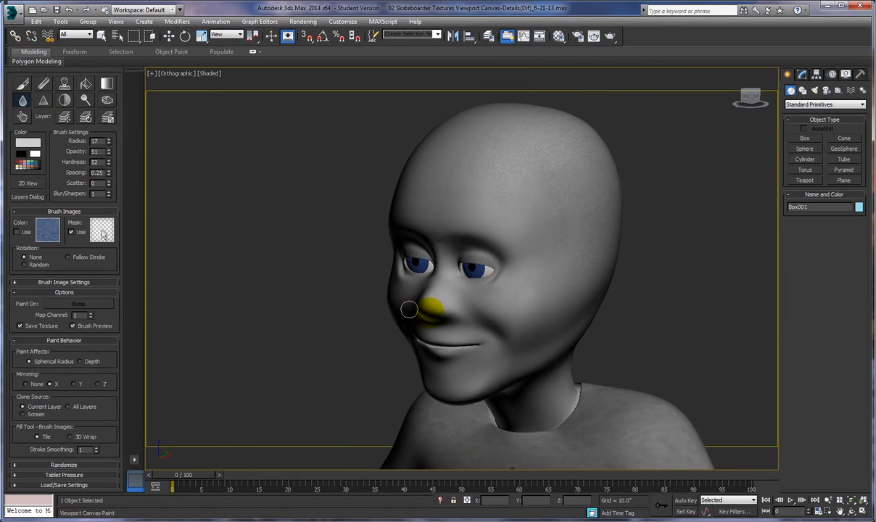
scroll(408, 310, down, 1)
scroll(408, 310, up, 5)
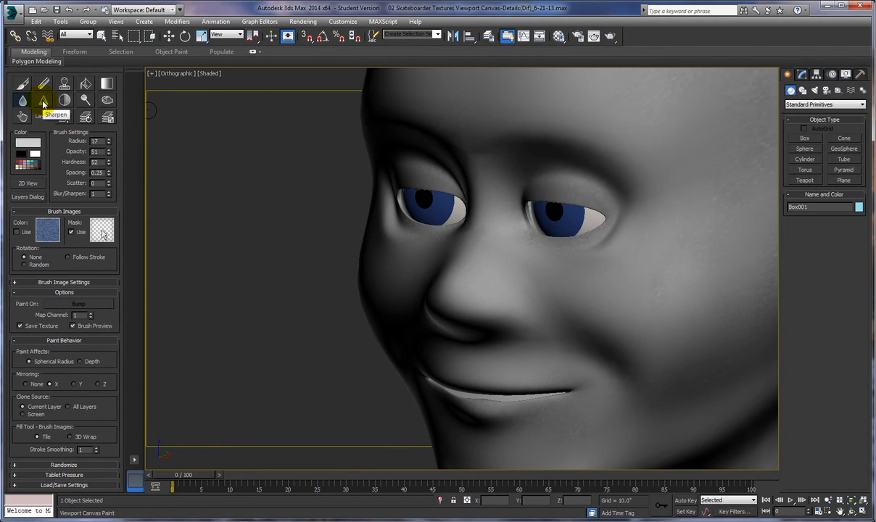
click(17, 101)
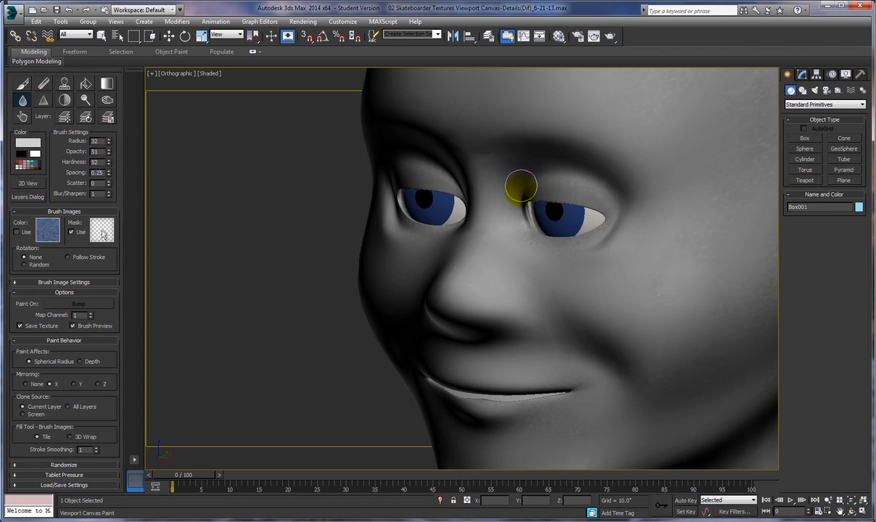
mouse_move(524, 205)
alt+middle_down()
mouse_move(569, 209)
mouse_move(397, 189)
mouse_move(338, 157)
alt+middle_up()
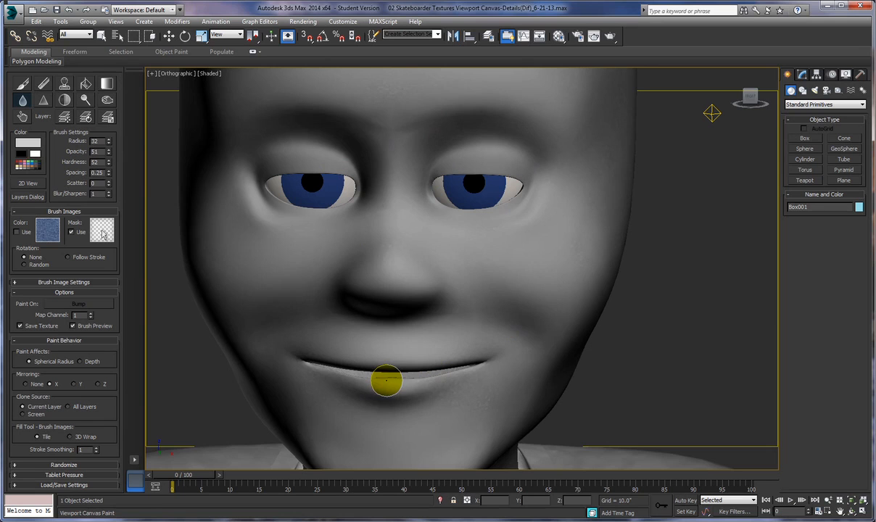
alt+middle_drag(399, 368, 398, 401)
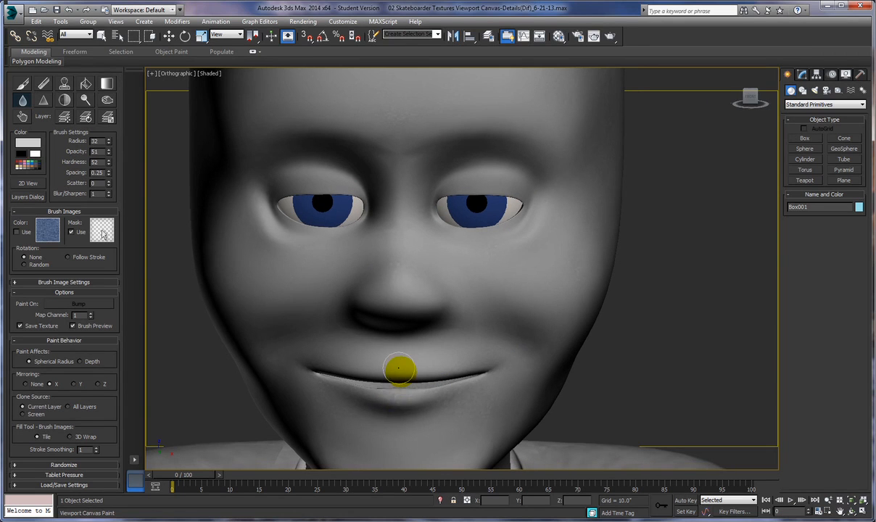
mouse_move(373, 388)
mouse_down()
mouse_move(432, 385)
mouse_move(482, 369)
mouse_up()
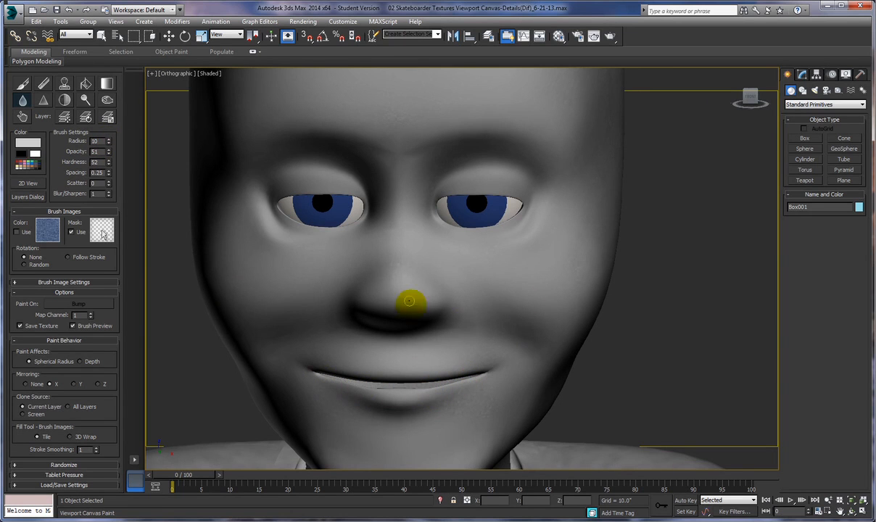
Step: Open the 2D Paint window beside the jeans and bring both trouser pieces into view
mouse_move(580, 319)
alt+middle_down()
mouse_move(603, 319)
mouse_move(555, 332)
mouse_move(606, 336)
mouse_move(607, 326)
mouse_move(474, 176)
alt+middle_up()
scroll(604, 334, down, 3)
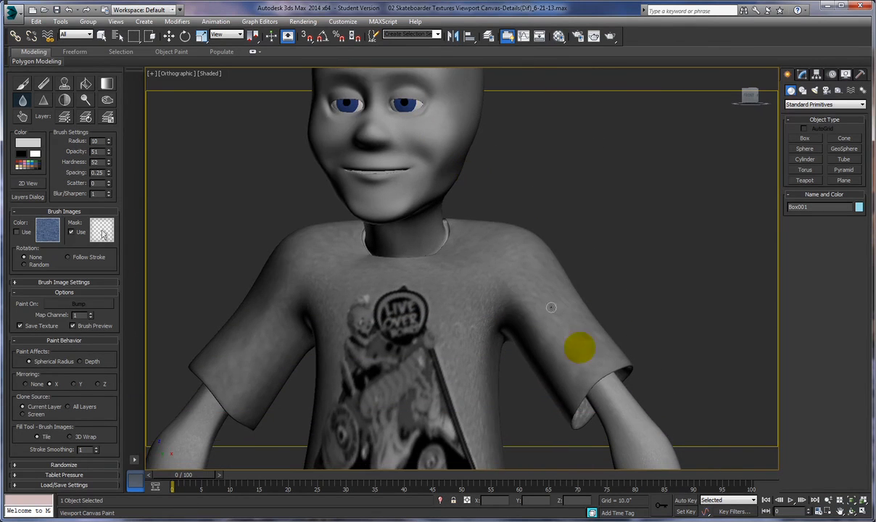
middle_drag(525, 384, 567, 181)
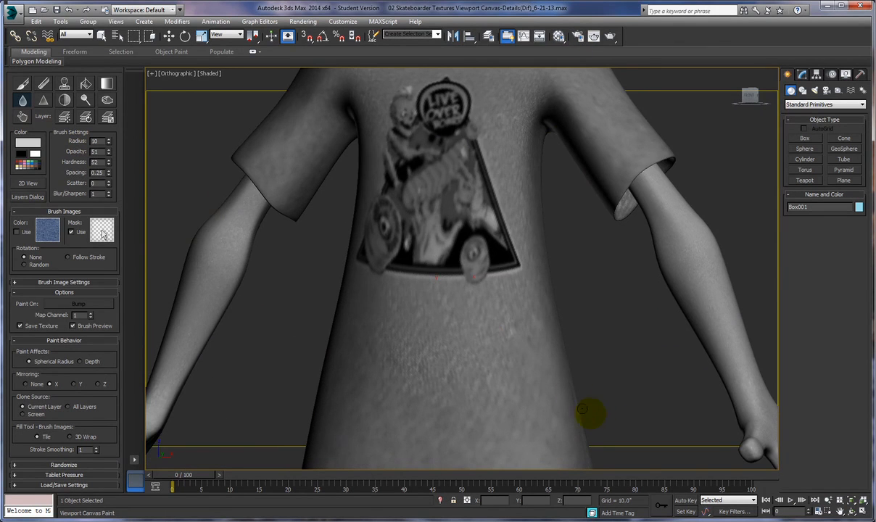
middle_drag(590, 413, 569, 227)
middle_drag(593, 401, 618, 226)
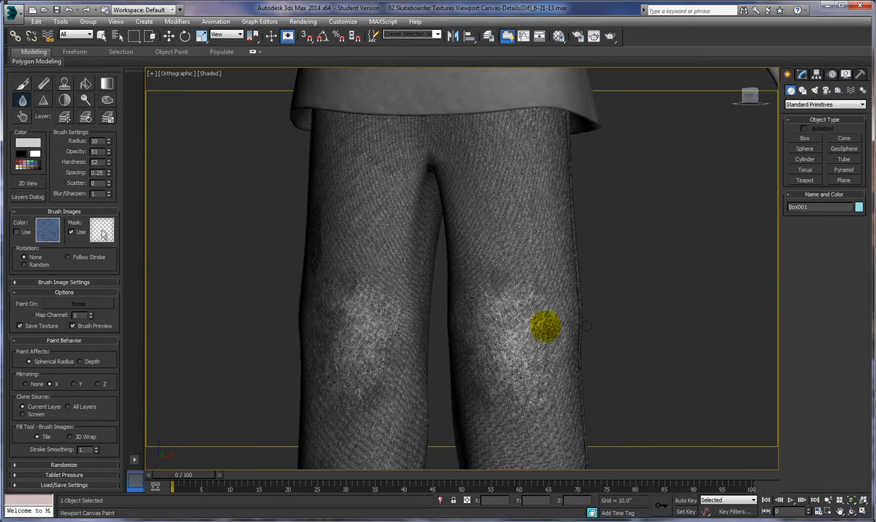
middle_drag(667, 325, 636, 258)
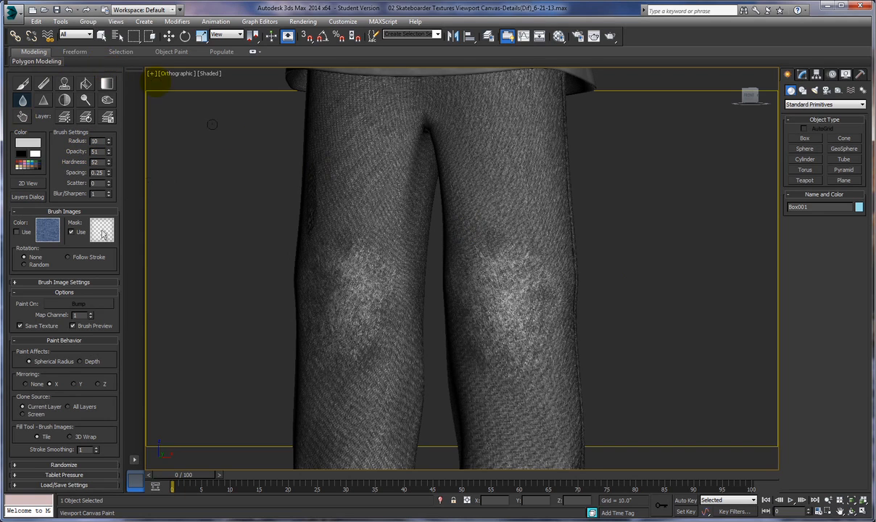
click(23, 101)
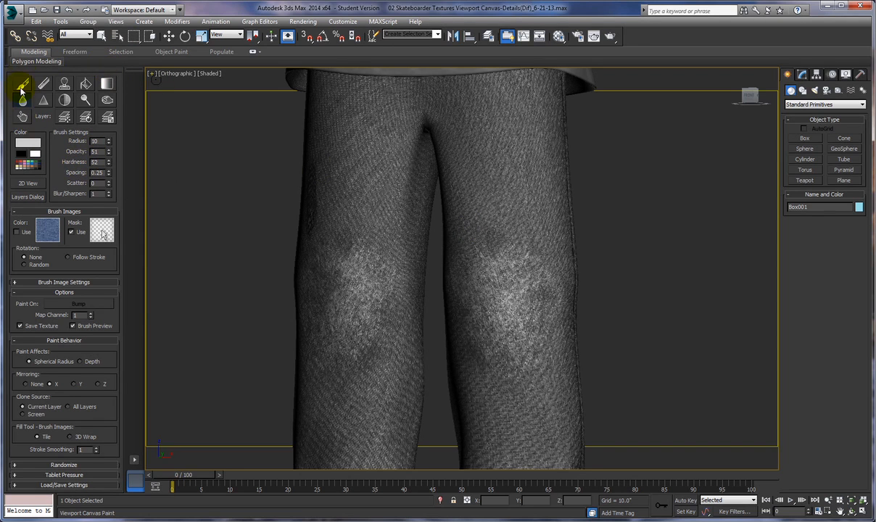
click(29, 168)
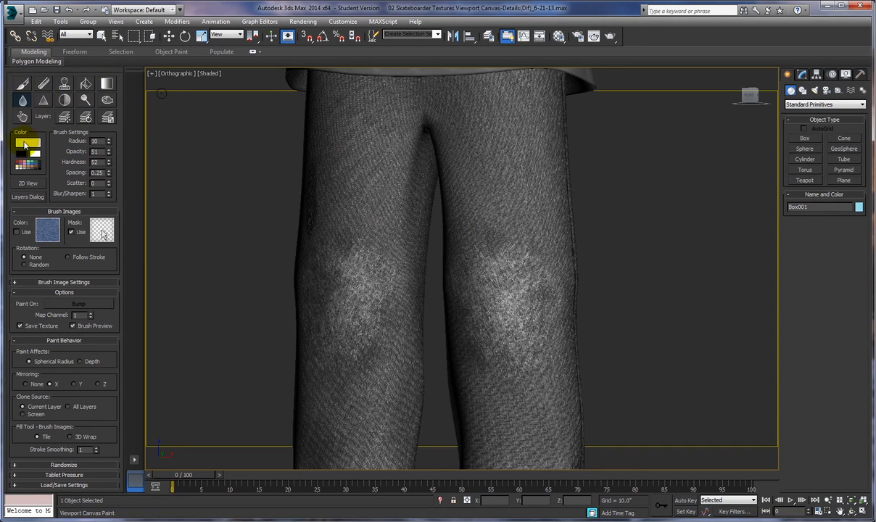
click(26, 181)
middle_drag(326, 279, 552, 225)
mouse_move(290, 289)
middle_down()
mouse_move(342, 280)
mouse_move(365, 288)
mouse_move(328, 287)
middle_up()
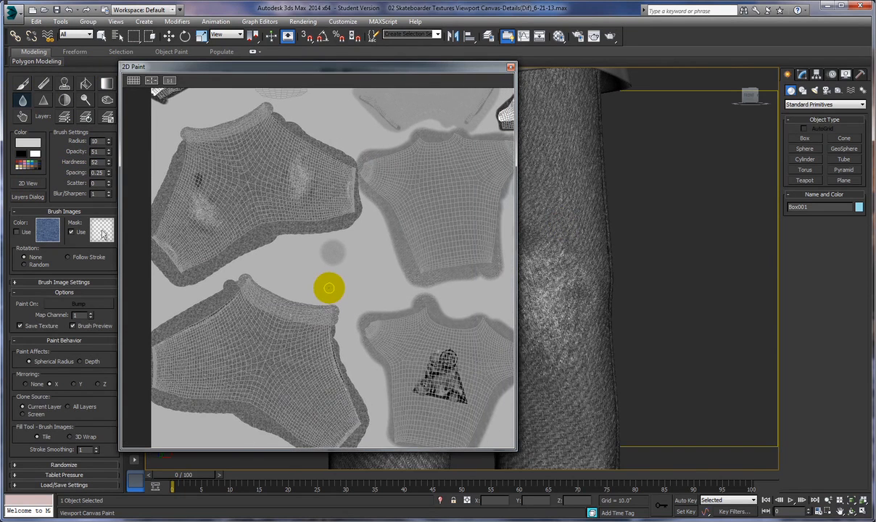
Step: Set the Blur brush to opacity 19 and radius 43, soften the denim on the jeans pieces, and close the 2D Paint window
click(22, 102)
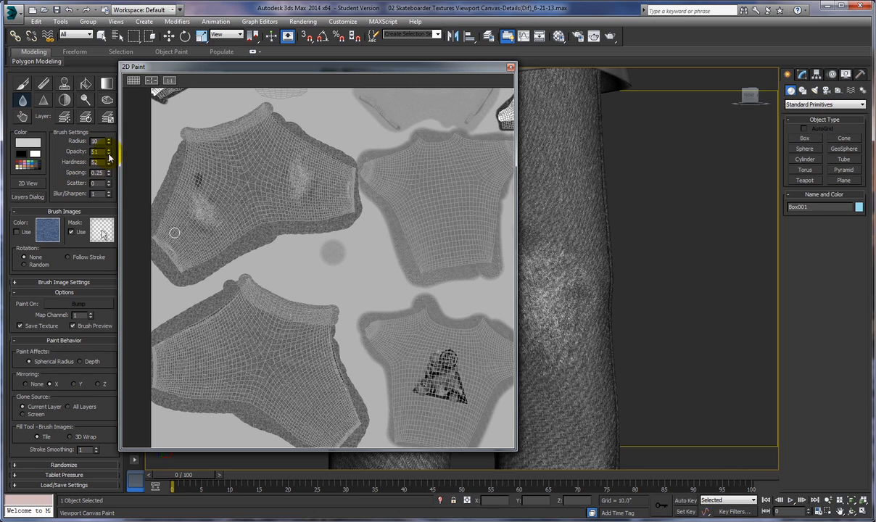
drag(109, 156, 109, 164)
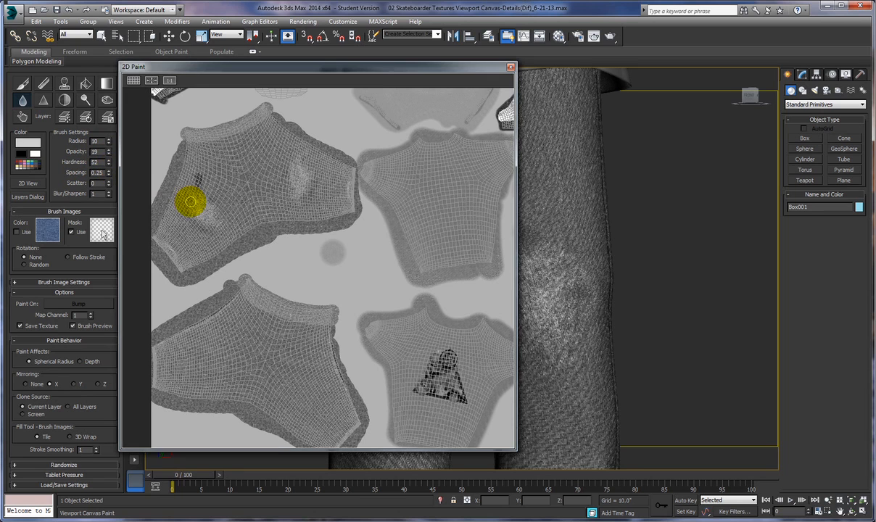
mouse_move(110, 143)
mouse_down()
mouse_move(107, 107)
mouse_move(196, 137)
mouse_move(110, 152)
mouse_up()
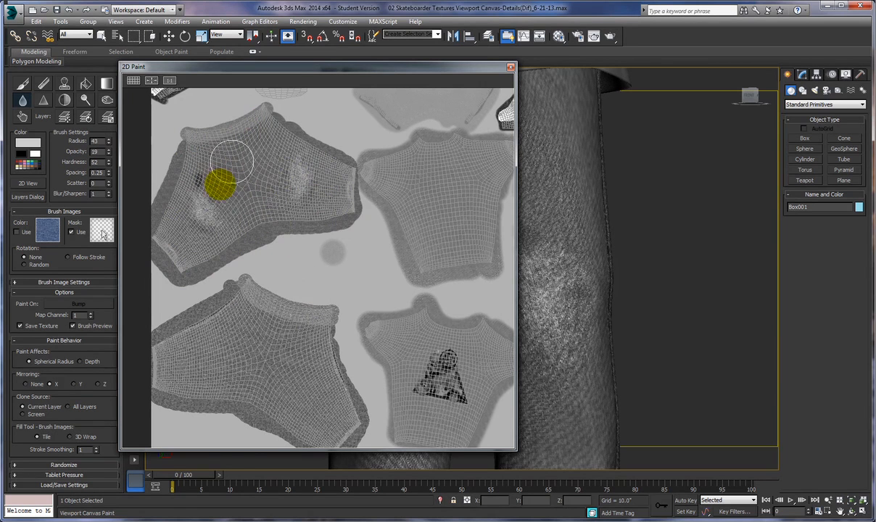
middle_drag(293, 280, 312, 190)
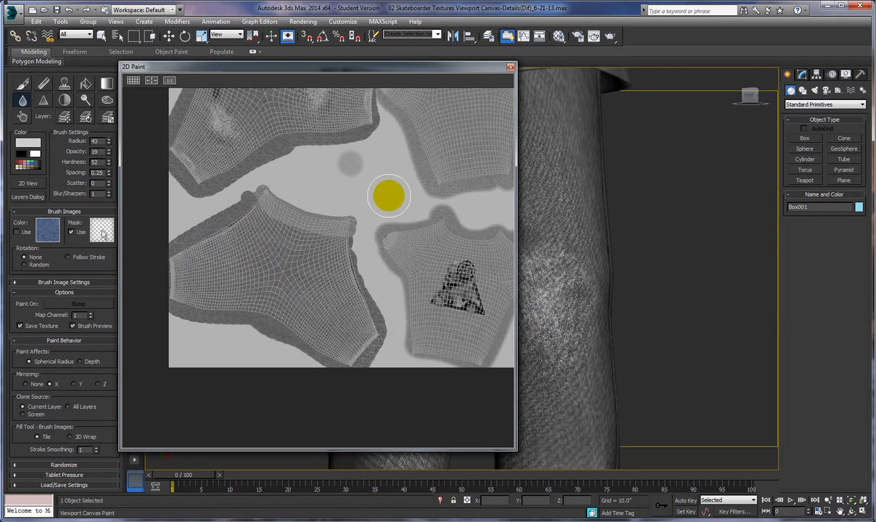
scroll(376, 224, up, 1)
scroll(376, 224, up, 1)
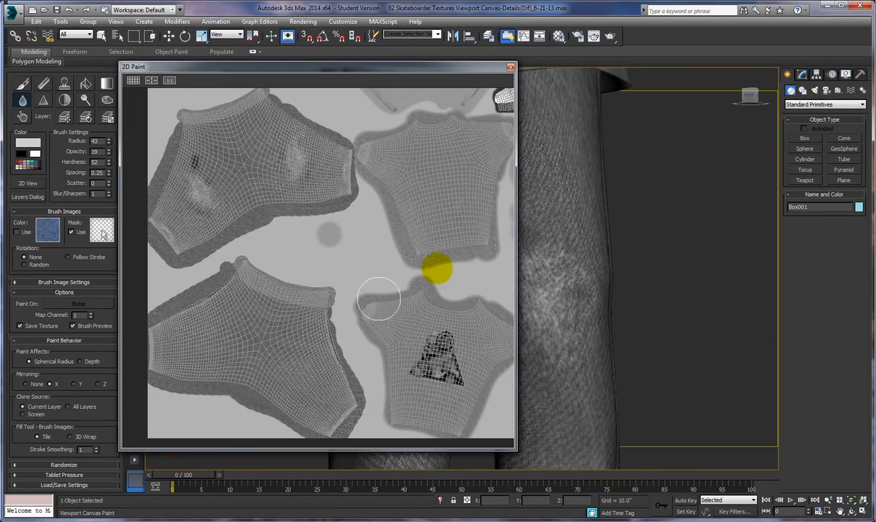
click(511, 69)
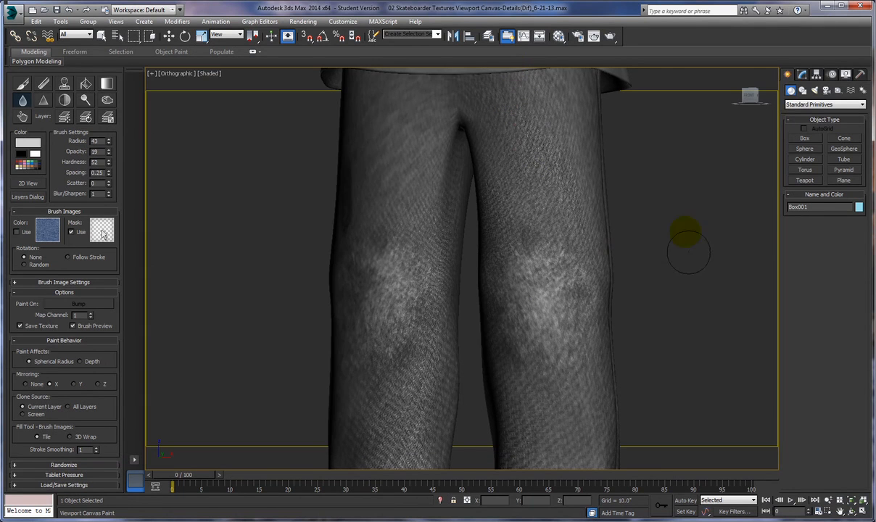
Step: Exit Blur painting and test-render the jeans and shoes from a three-quarter view
click(27, 100)
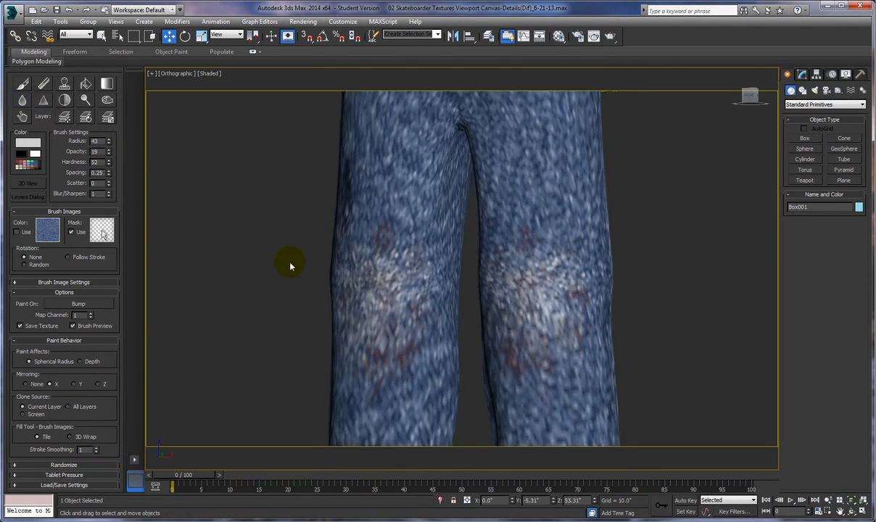
scroll(641, 299, down, 3)
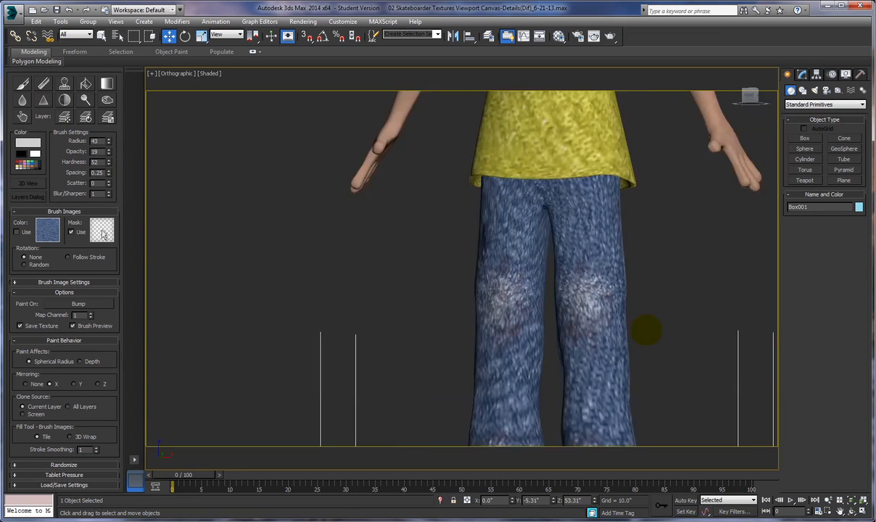
scroll(646, 332, down, 2)
middle_drag(655, 344, 607, 290)
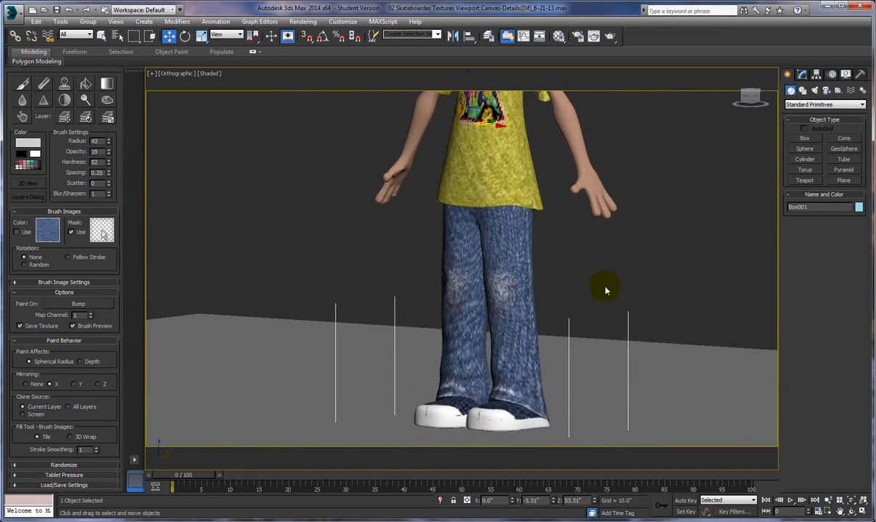
scroll(610, 312, up, 4)
middle_drag(563, 334, 607, 326)
scroll(622, 332, down, 3)
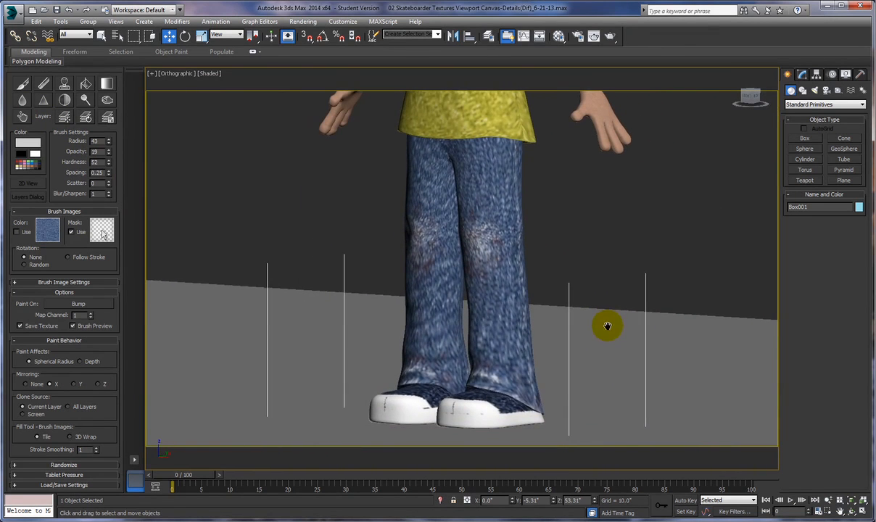
click(610, 37)
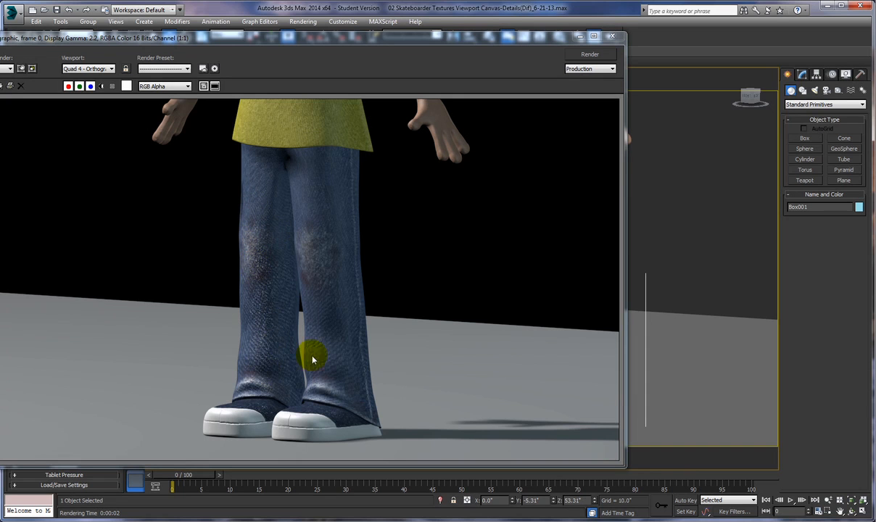
click(611, 35)
Step: Resume the Blur tool and reopen the 2D Paint window, zoomed in on the worn knee patches of the upper jeans piece
click(23, 100)
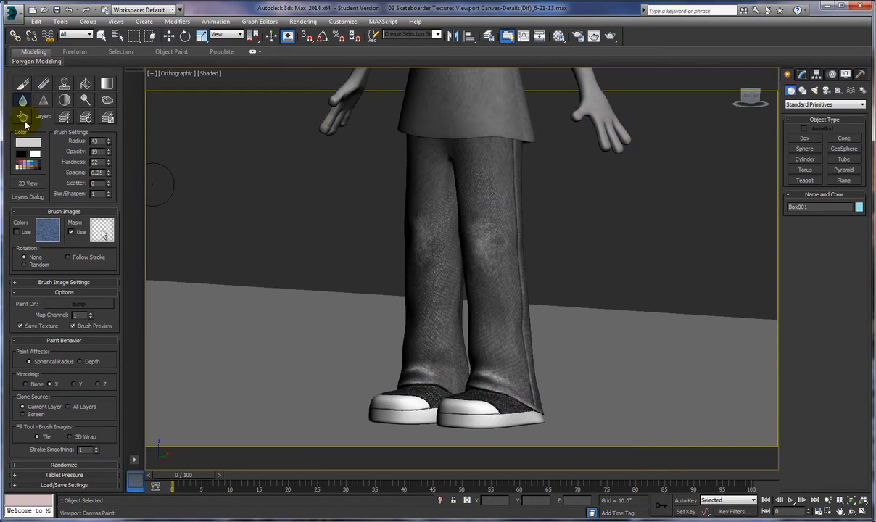
click(22, 184)
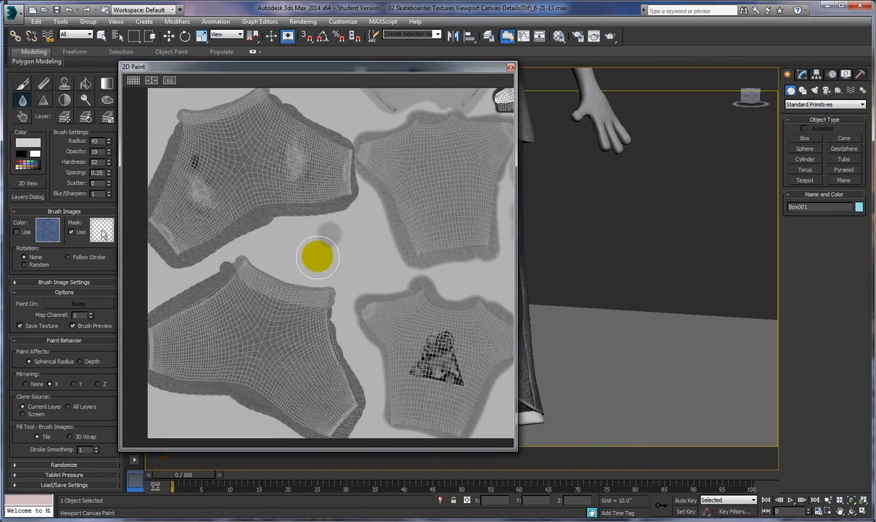
scroll(312, 253, up, 6)
mouse_move(393, 400)
middle_down()
mouse_move(427, 408)
mouse_move(474, 373)
middle_up()
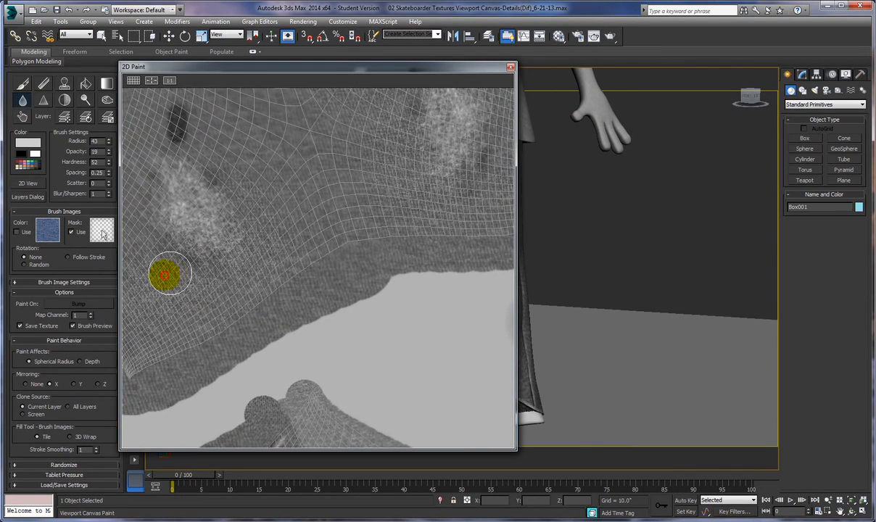
middle_drag(437, 319, 355, 413)
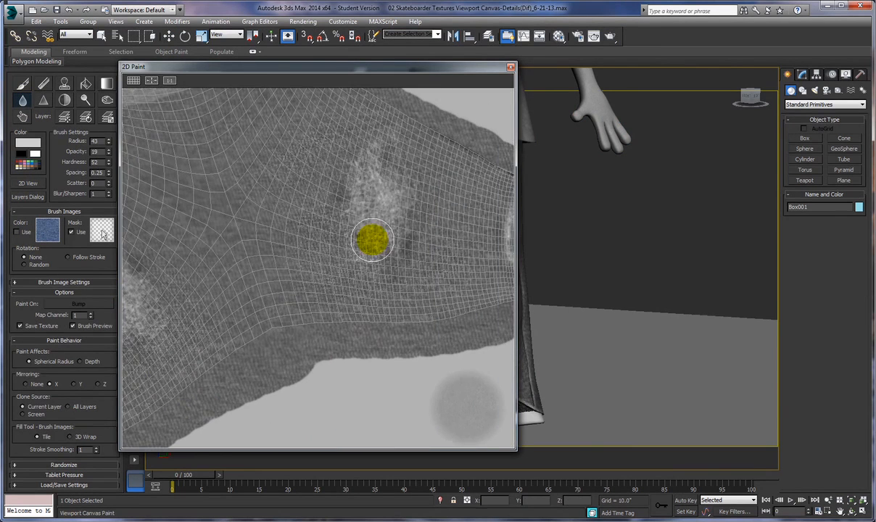
Step: Blur the rough denim around the two worn knee patches on the jeans piece
click(410, 248)
mouse_move(410, 248)
mouse_down()
mouse_move(419, 278)
mouse_move(371, 170)
mouse_up()
mouse_move(346, 290)
mouse_down()
mouse_move(361, 308)
mouse_move(343, 234)
mouse_up()
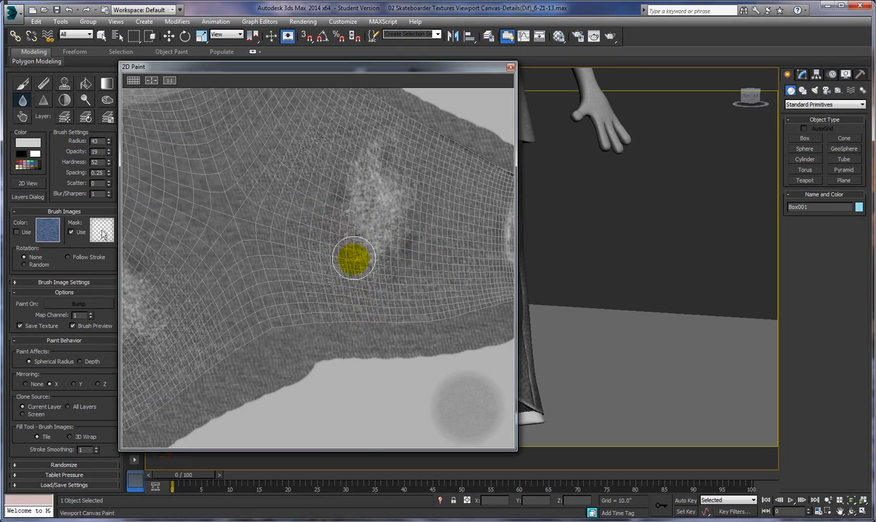
middle_drag(334, 402, 440, 344)
middle_drag(388, 333, 417, 379)
drag(270, 234, 240, 207)
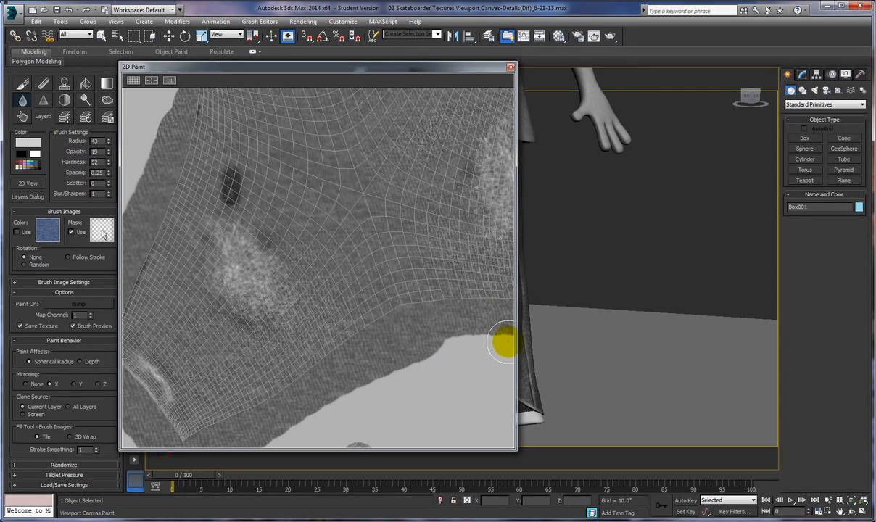
Step: Close the 2D Paint window and start a test render of the jeans and shoes from the side
click(510, 68)
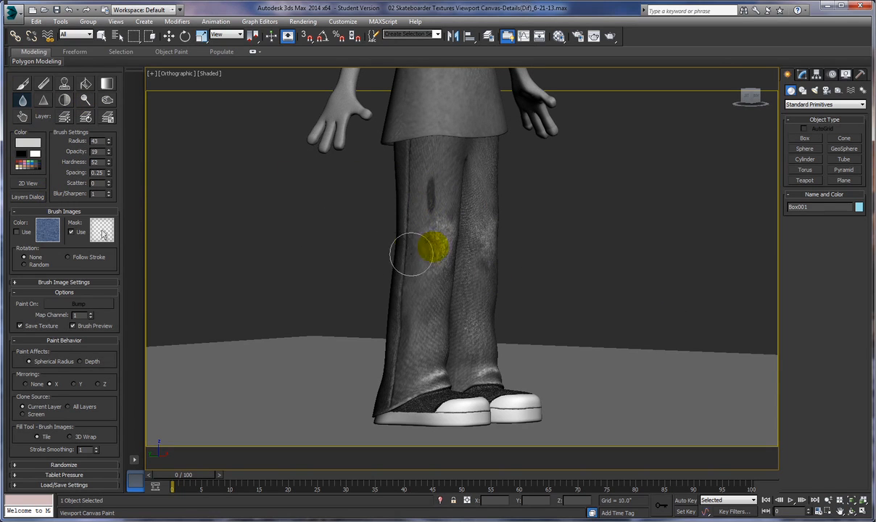
alt+middle_drag(555, 332, 452, 291)
click(609, 34)
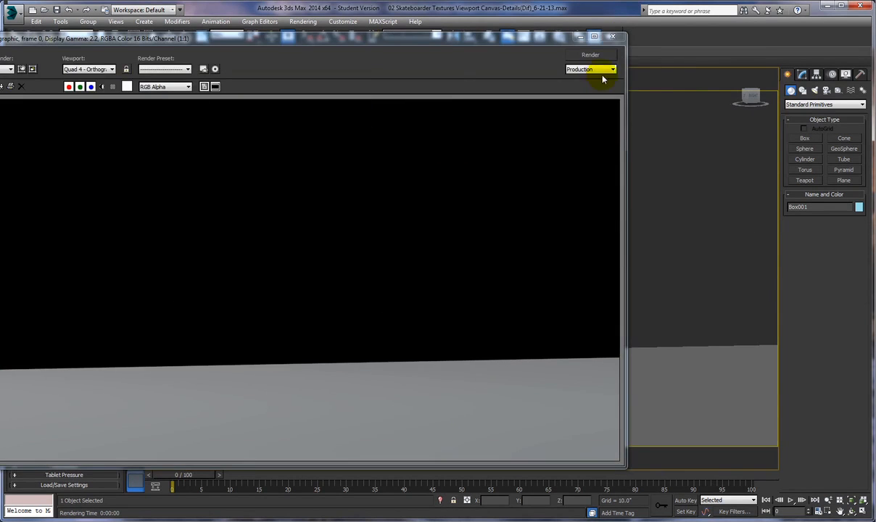
click(612, 37)
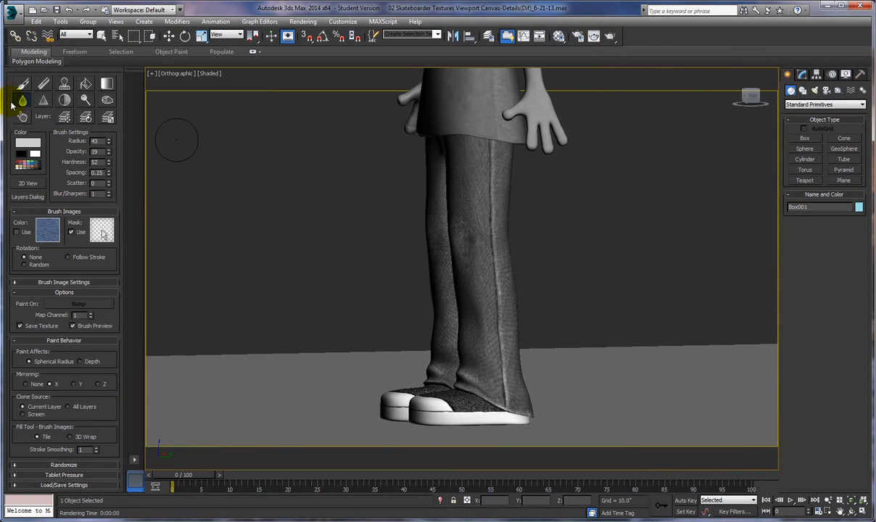
Step: Exit Blur painting and test-render the jeans and shoes again from the same side view
click(23, 103)
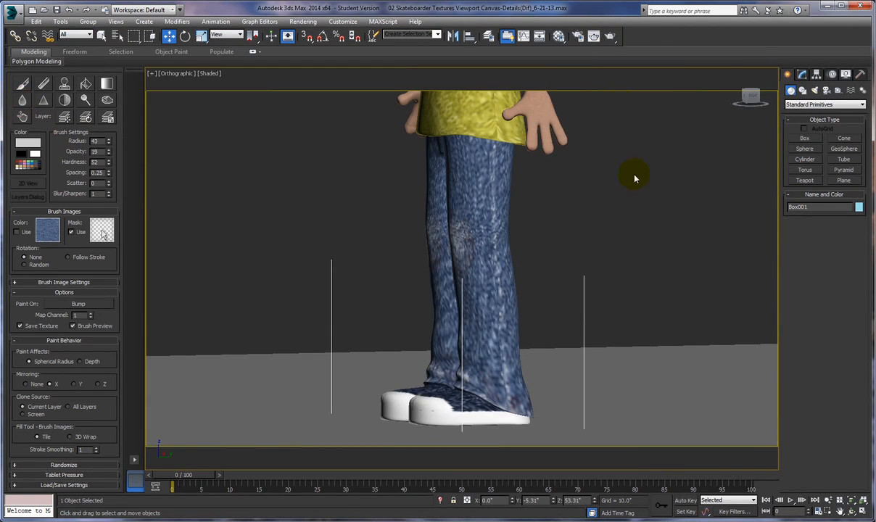
click(10, 13)
click(16, 93)
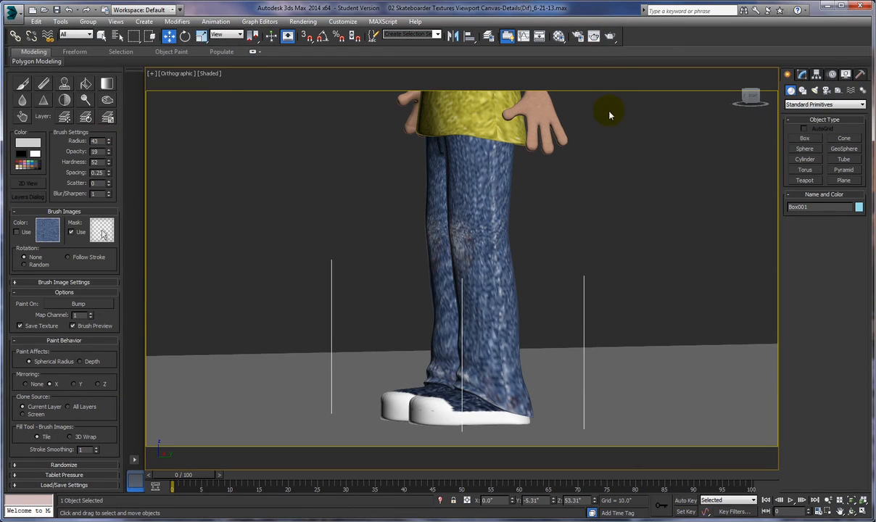
click(609, 37)
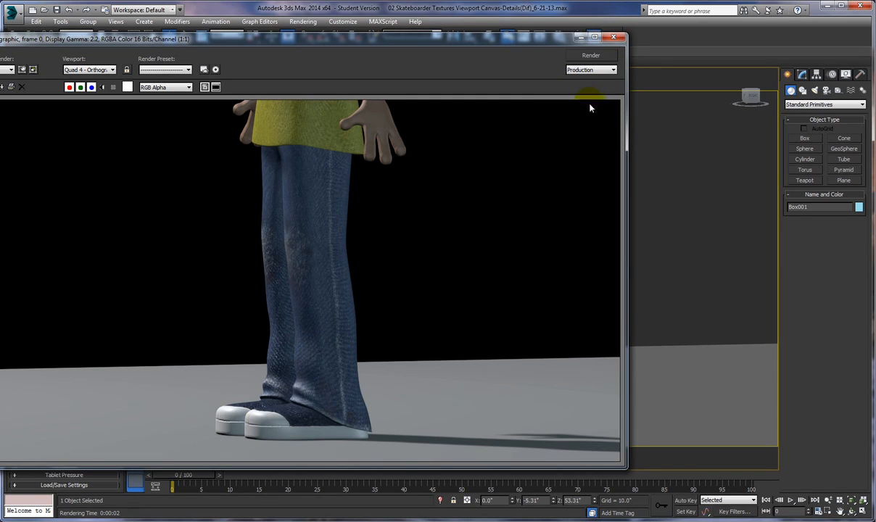
click(613, 37)
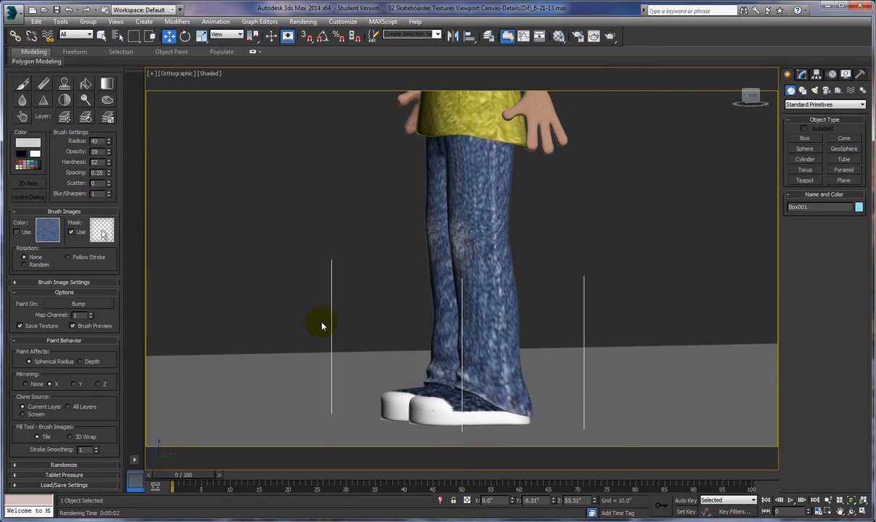
Step: Resume the Blur tool, set the brush radius to 33, and soften the shoe's toe-cap seam line and the jagged upper edge of its sole
click(21, 101)
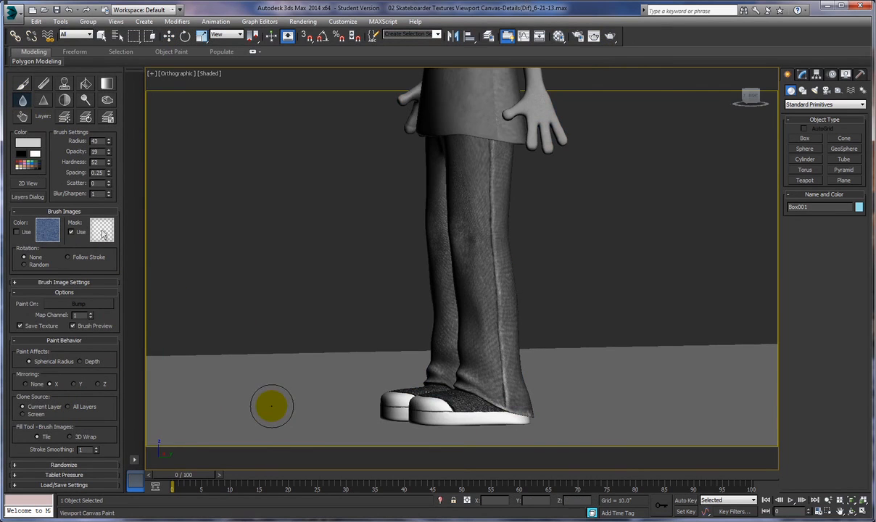
scroll(272, 405, up, 2)
ctrl+alt+middle_drag(273, 388, 266, 337)
middle_drag(389, 346, 181, 302)
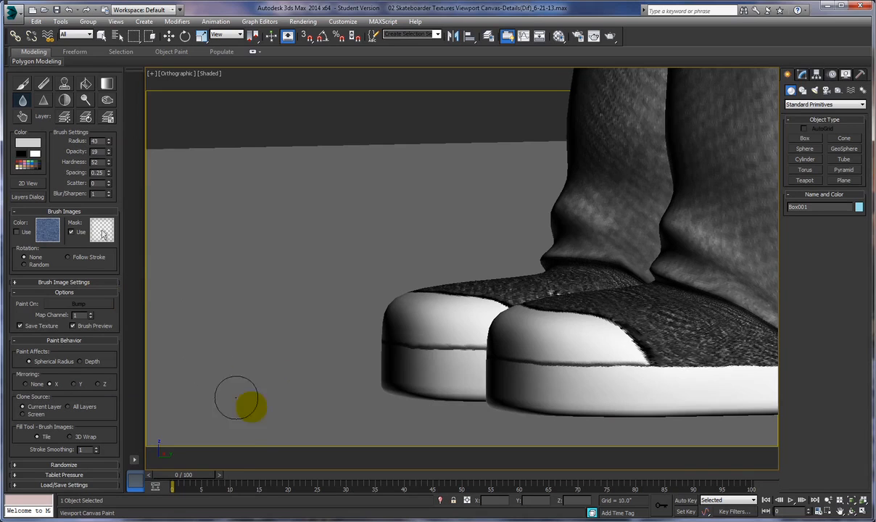
ctrl+alt+middle_drag(273, 416, 261, 377)
middle_drag(333, 377, 152, 344)
alt+middle_drag(328, 404, 397, 408)
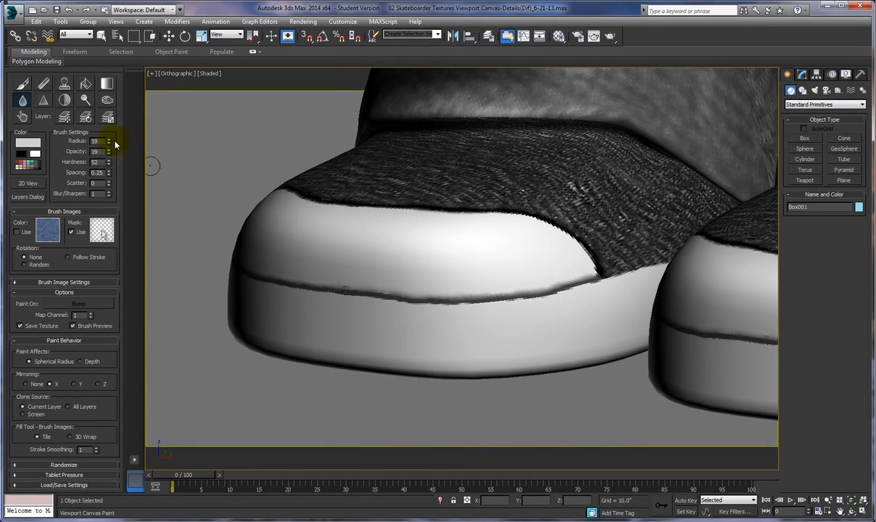
mouse_move(582, 282)
mouse_down()
mouse_move(526, 296)
mouse_move(572, 286)
mouse_move(427, 295)
mouse_move(326, 269)
mouse_move(511, 299)
mouse_move(311, 288)
mouse_move(375, 277)
mouse_move(218, 273)
mouse_move(293, 346)
mouse_up()
alt+middle_drag(293, 346, 358, 348)
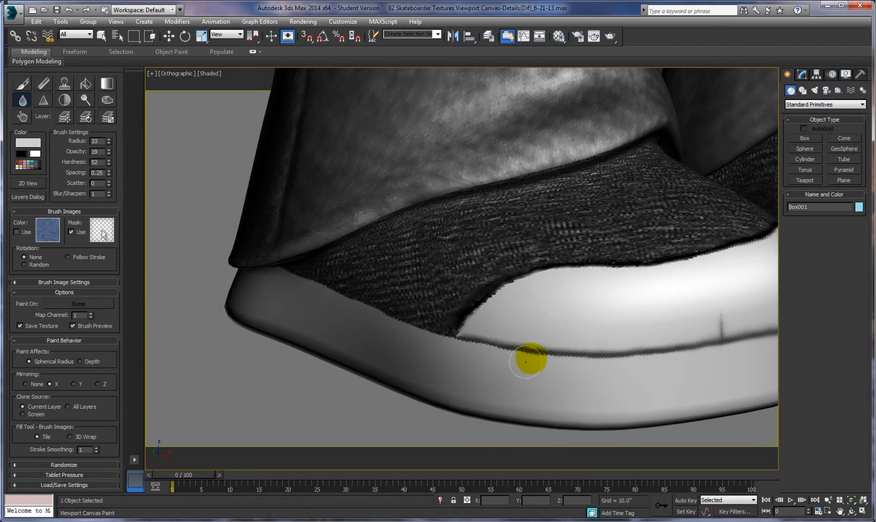
mouse_move(469, 340)
mouse_down()
mouse_move(705, 344)
mouse_move(361, 284)
mouse_up()
Step: Switch to the Sharpen tool and go over the shoe's woven fabric and its border with the white toe cap
click(22, 83)
click(43, 100)
mouse_move(421, 265)
mouse_down()
mouse_move(544, 286)
mouse_move(711, 293)
mouse_move(708, 319)
mouse_move(721, 324)
mouse_move(720, 310)
mouse_up()
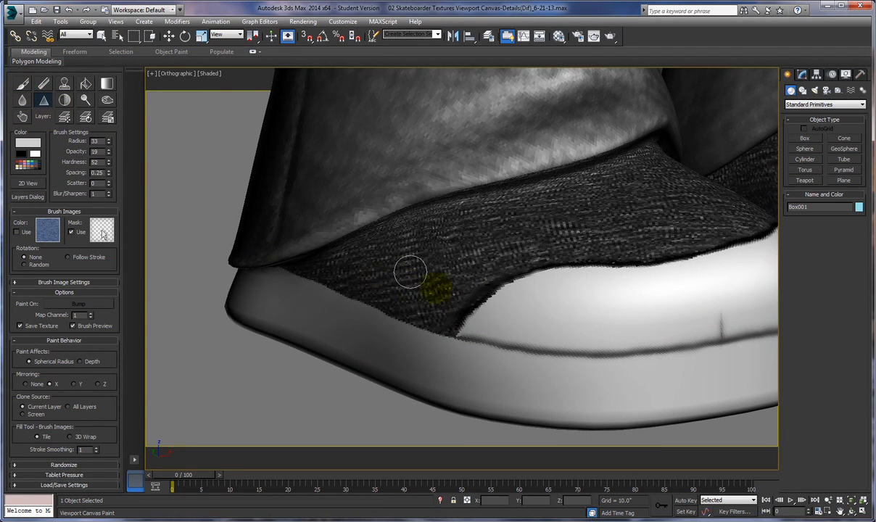
middle_drag(571, 377, 469, 343)
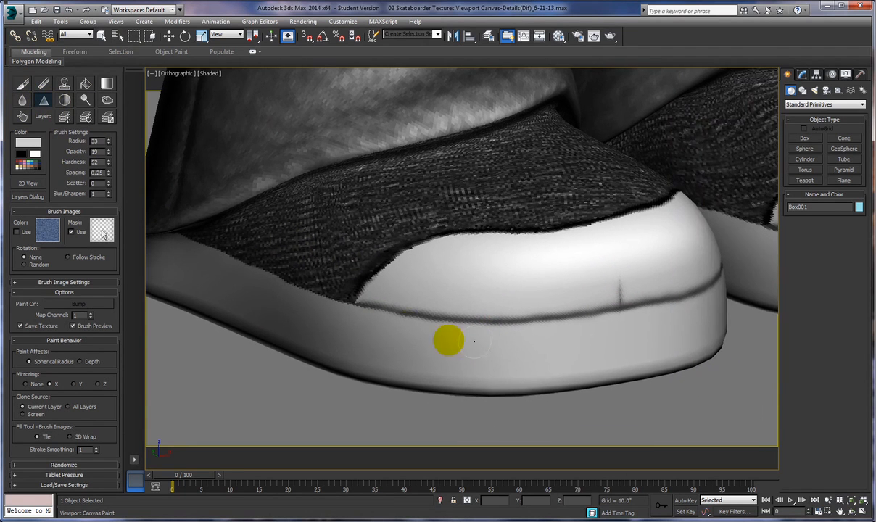
mouse_move(368, 291)
mouse_down()
mouse_move(422, 241)
mouse_move(378, 269)
mouse_move(342, 267)
mouse_up()
Step: Return to the Blur tool at radius 33 and soften the jagged border between the white toe cap and the shoe fabric
click(86, 99)
click(24, 100)
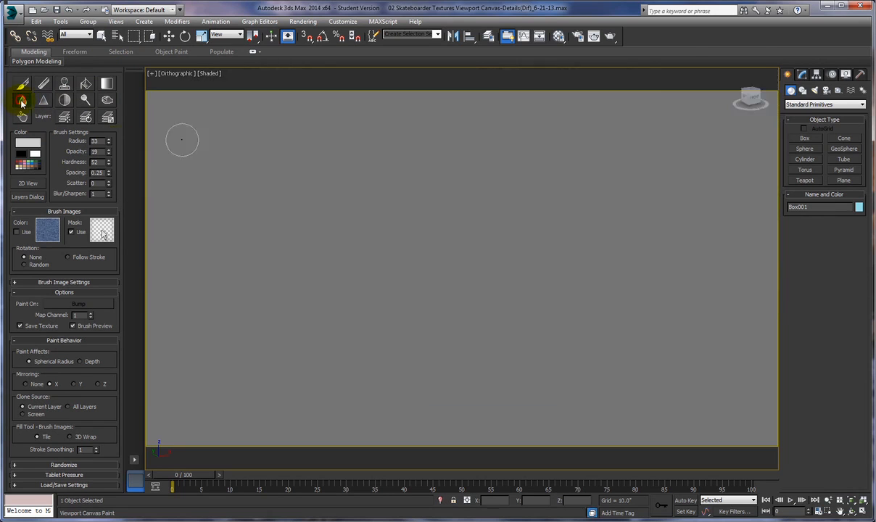
mouse_move(372, 273)
mouse_down()
mouse_move(417, 244)
mouse_move(555, 244)
mouse_move(660, 201)
mouse_up()
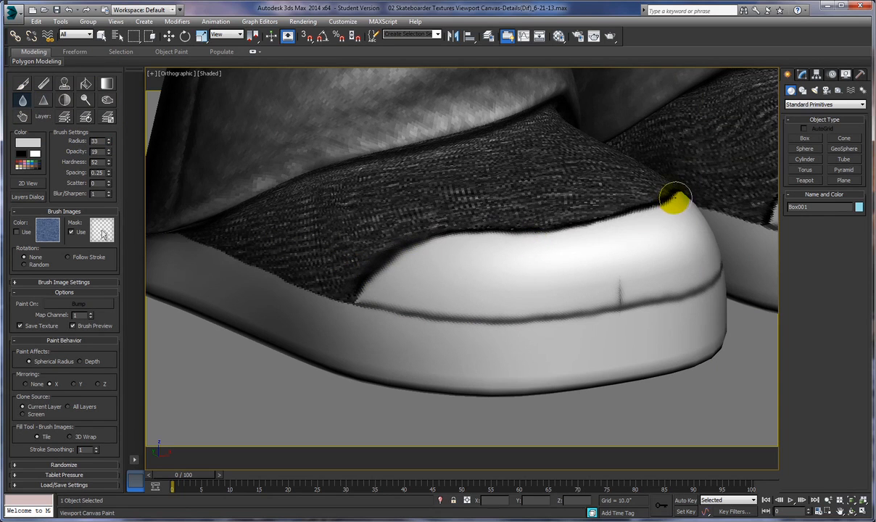
middle_drag(655, 250, 488, 163)
mouse_move(420, 132)
mouse_down()
mouse_move(373, 129)
mouse_move(460, 137)
mouse_move(489, 157)
mouse_move(372, 108)
mouse_move(506, 174)
mouse_move(556, 143)
mouse_move(543, 191)
mouse_up()
alt+middle_drag(544, 201, 505, 204)
mouse_move(353, 230)
alt+middle_down()
mouse_move(463, 234)
mouse_move(440, 225)
alt+middle_up()
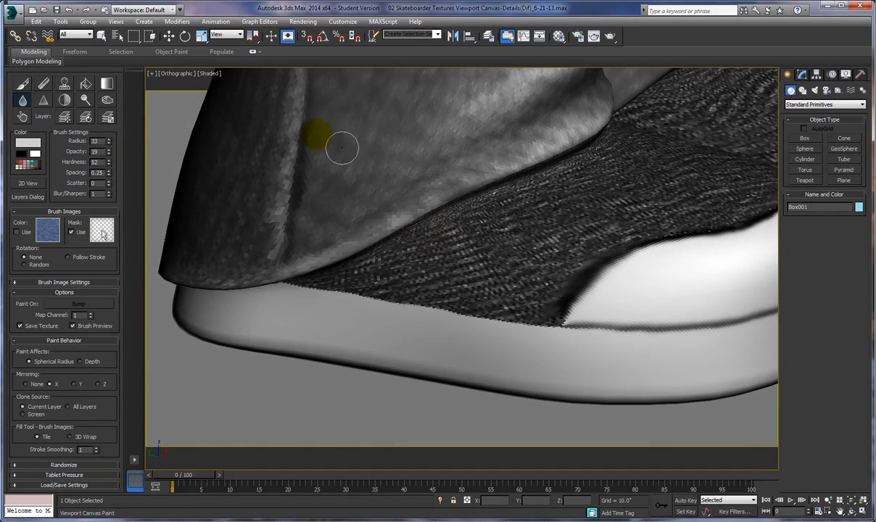
Step: Paint a black line with a radius 9 brush along the seam between the shoe fabric and the sole, from toe cap to jeans hem
click(23, 86)
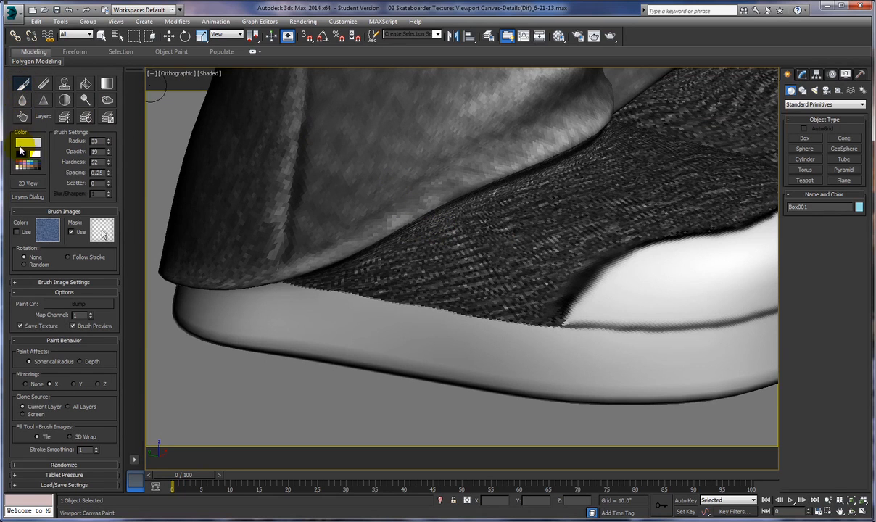
click(21, 153)
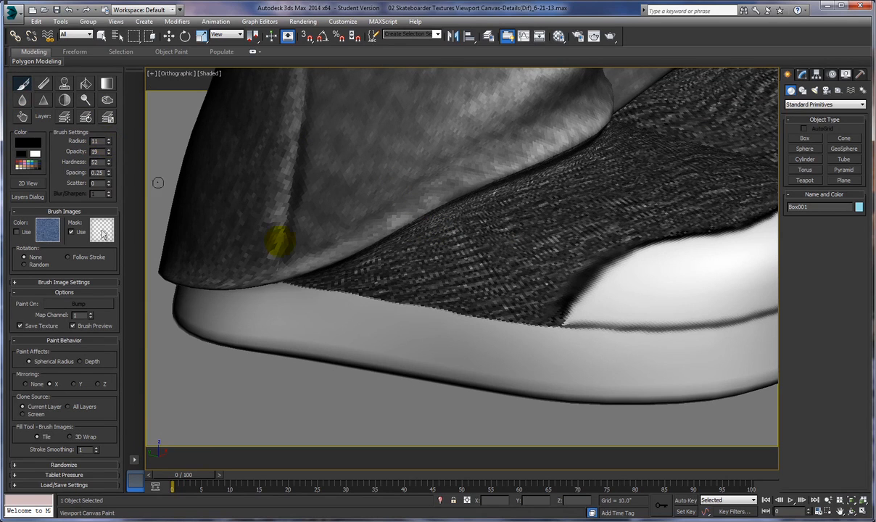
click(108, 144)
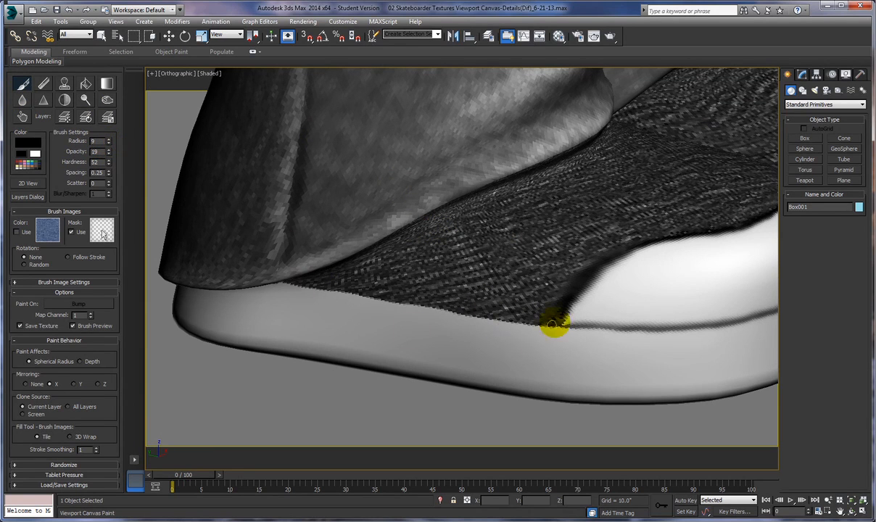
drag(559, 323, 324, 284)
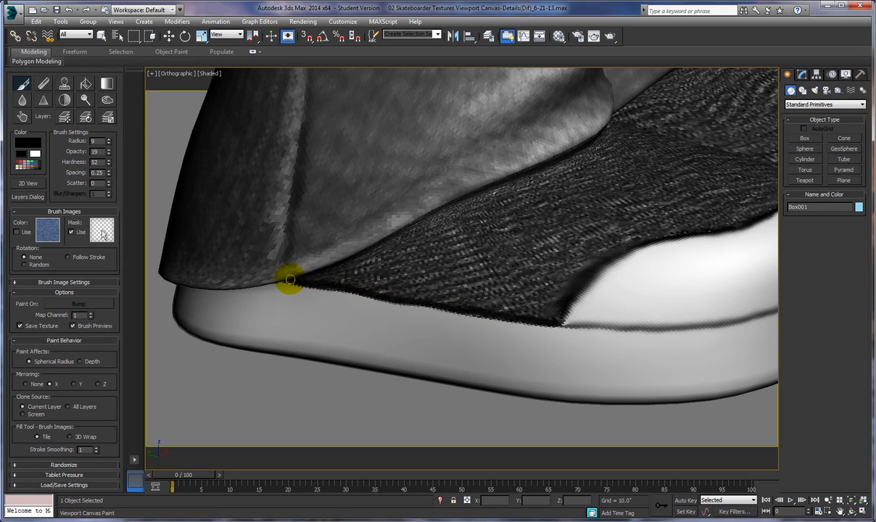
Step: Blur the painted black seam line between the shoe fabric and the sole at radius 9
click(22, 100)
mouse_move(553, 324)
mouse_down()
mouse_move(520, 325)
mouse_move(535, 332)
mouse_move(371, 287)
mouse_move(391, 303)
mouse_move(297, 283)
mouse_move(472, 308)
mouse_up()
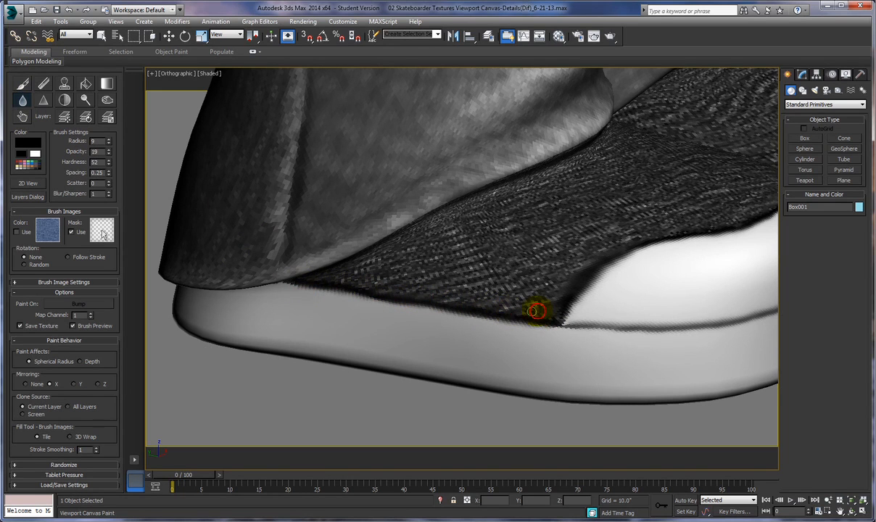
drag(557, 316, 578, 358)
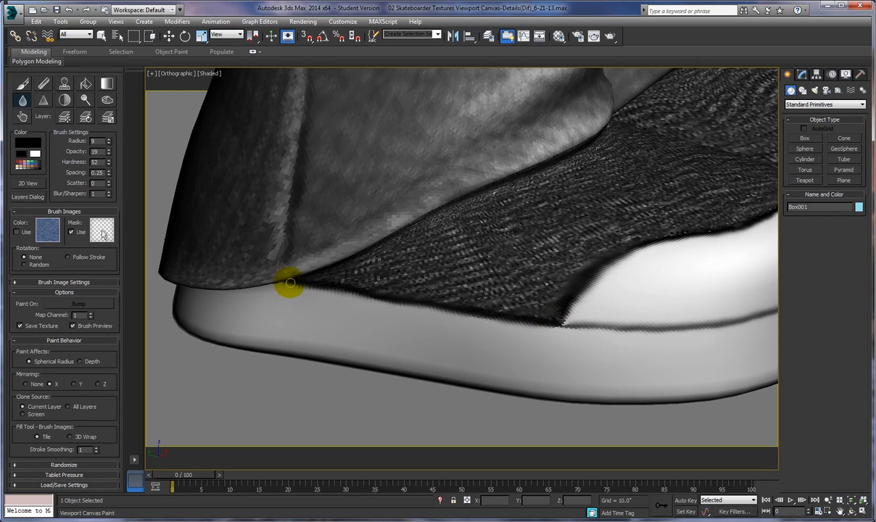
Step: Exit Blur painting and test-render the lower legs and shoes close up from a three-quarter front view
ctrl+alt+middle_drag(361, 326, 381, 392)
alt+middle_drag(484, 351, 365, 351)
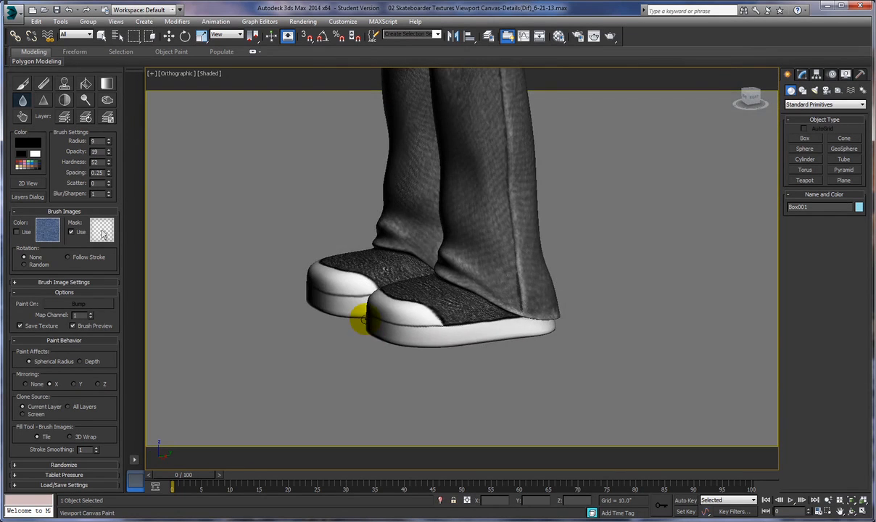
ctrl+alt+middle_drag(363, 317, 377, 367)
mouse_move(427, 306)
middle_down()
mouse_move(451, 397)
mouse_move(464, 391)
middle_up()
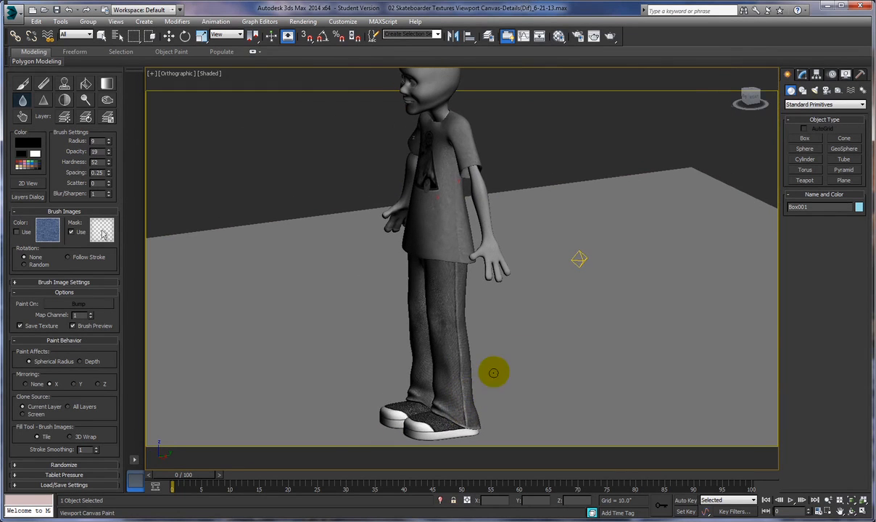
mouse_move(535, 374)
alt+middle_down()
mouse_move(567, 367)
mouse_move(557, 362)
alt+middle_up()
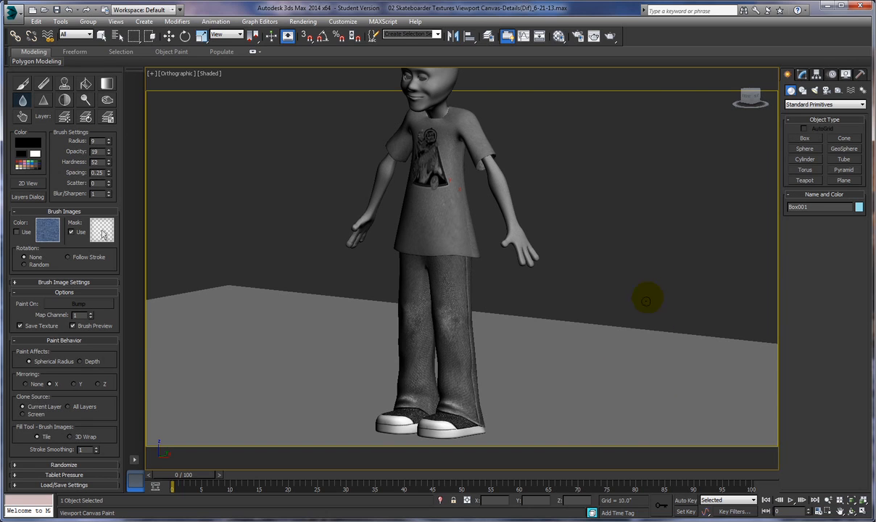
alt+middle_drag(635, 279, 636, 284)
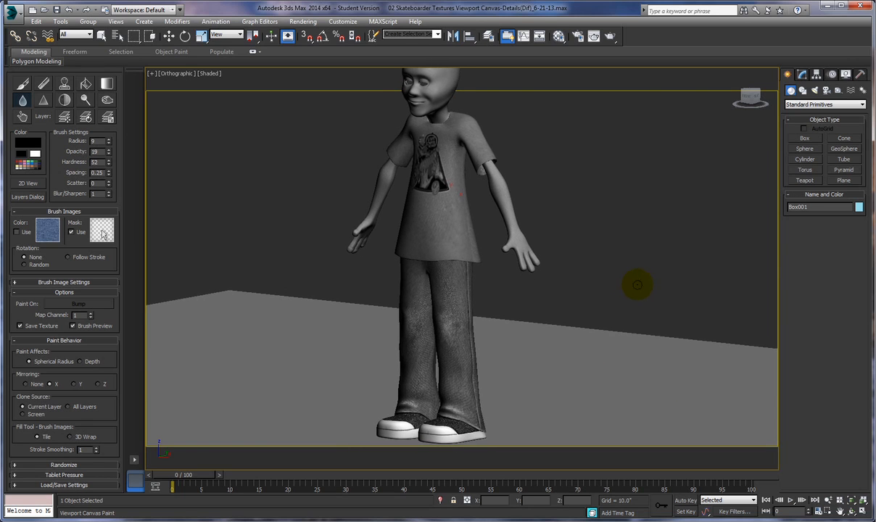
click(21, 99)
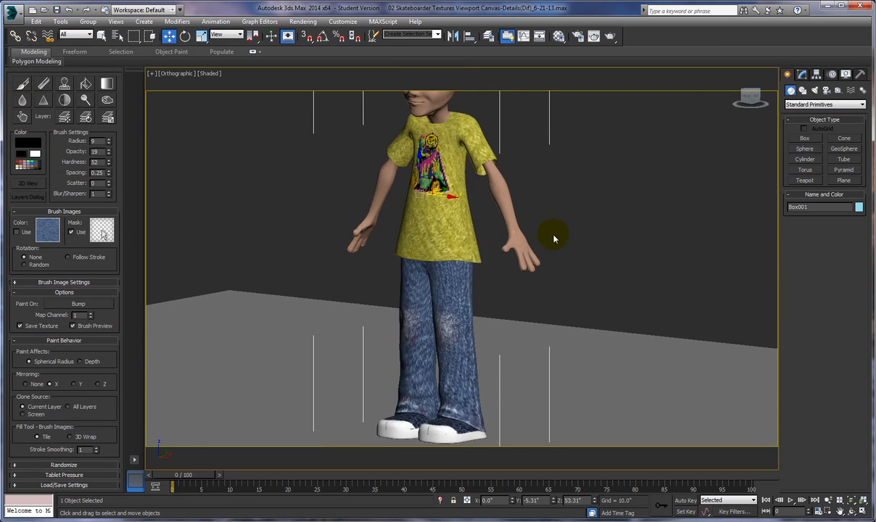
scroll(555, 238, up, 3)
middle_drag(555, 314, 595, 221)
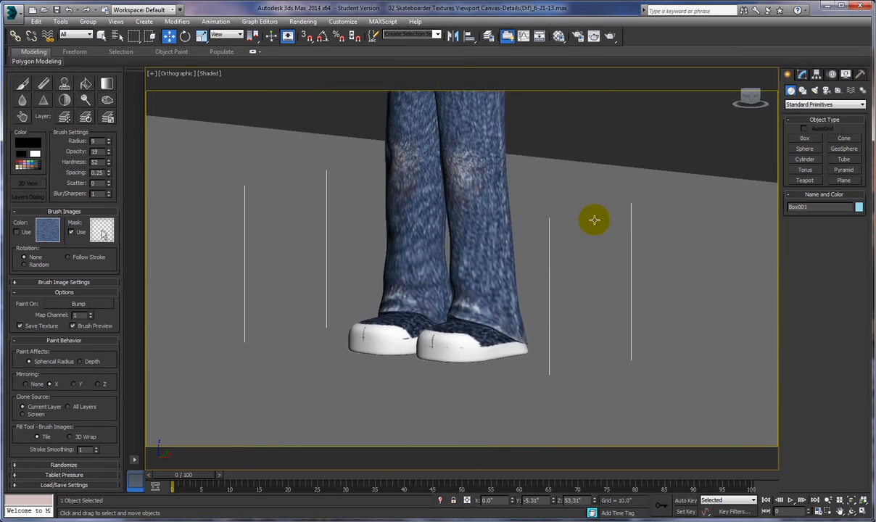
scroll(557, 279, up, 2)
middle_drag(549, 298, 567, 329)
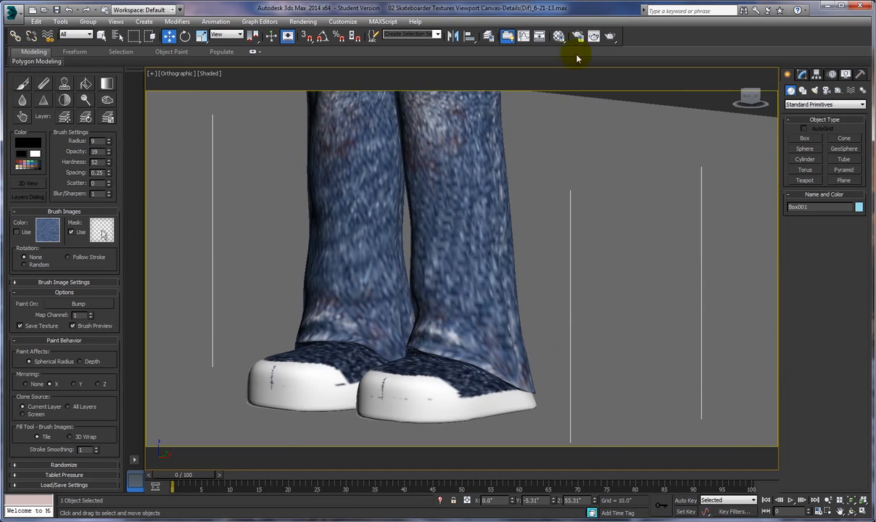
click(609, 36)
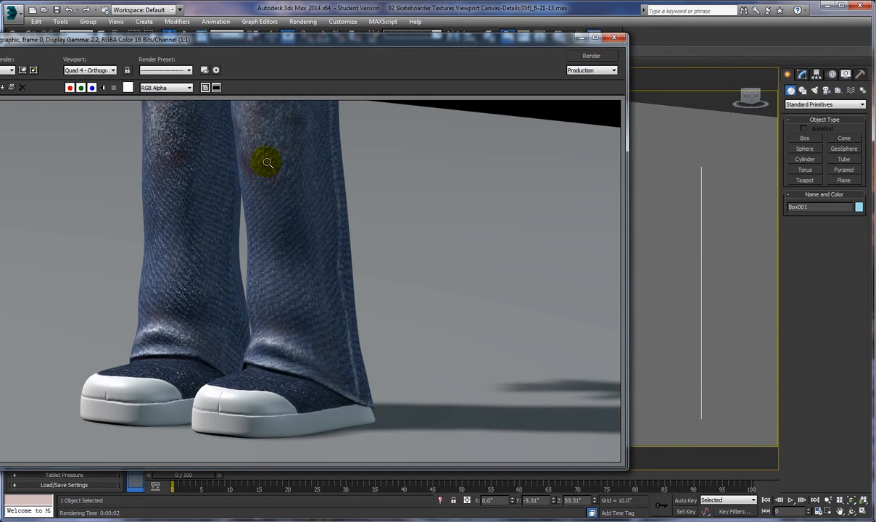
click(614, 37)
Step: Test-render the character from face to shoes in the three-quarter view, and close the render window
scroll(572, 231, down, 4)
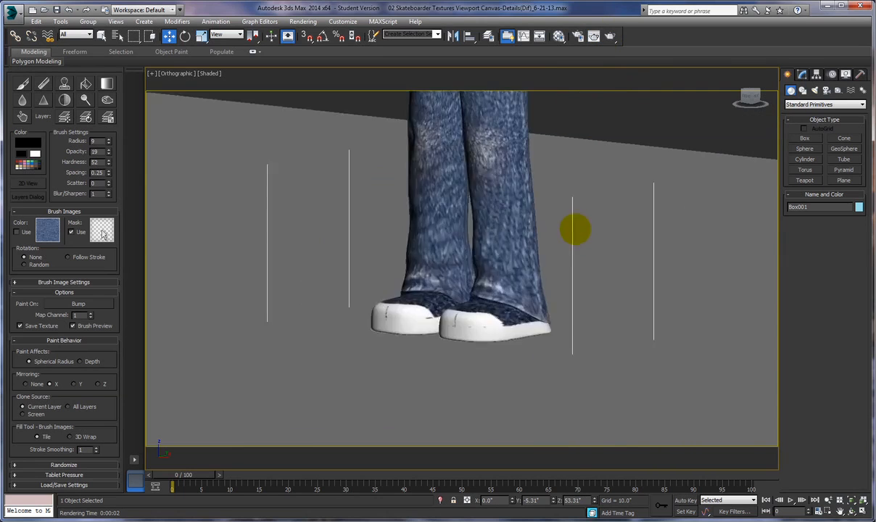
scroll(575, 250, up, 1)
middle_drag(674, 203, 596, 309)
scroll(584, 302, down, 3)
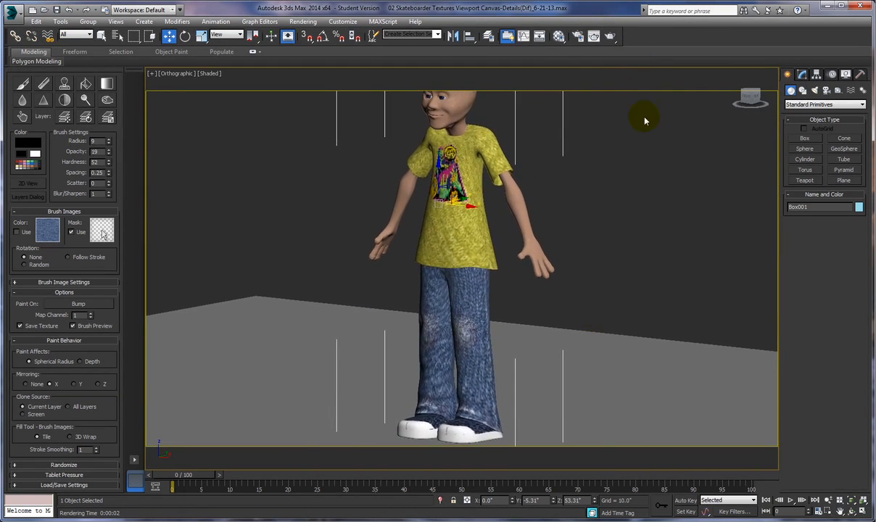
click(611, 38)
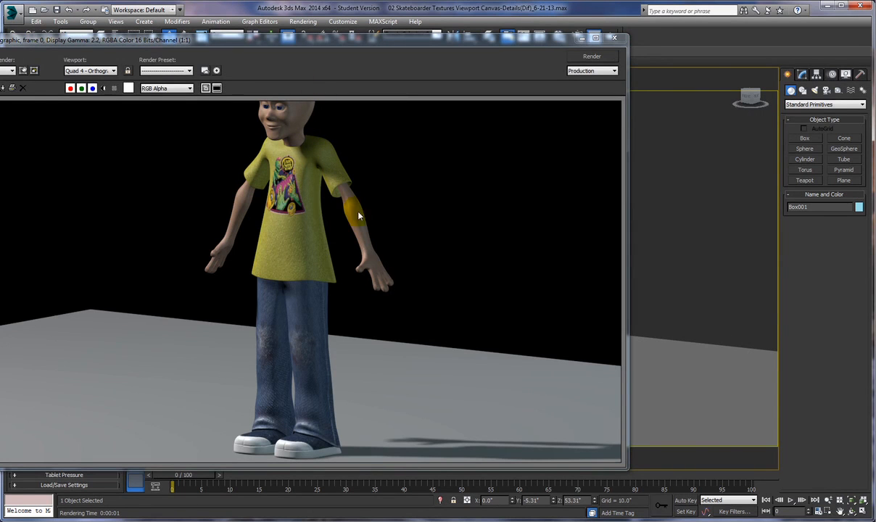
click(612, 39)
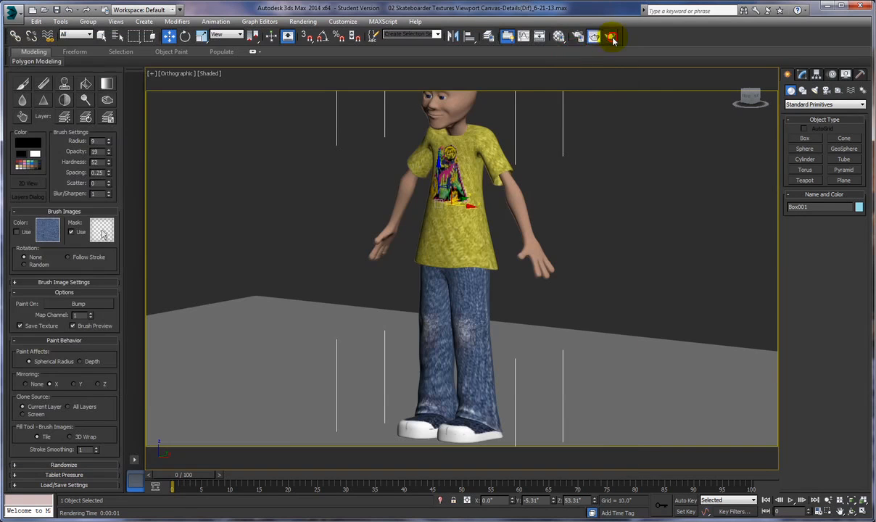